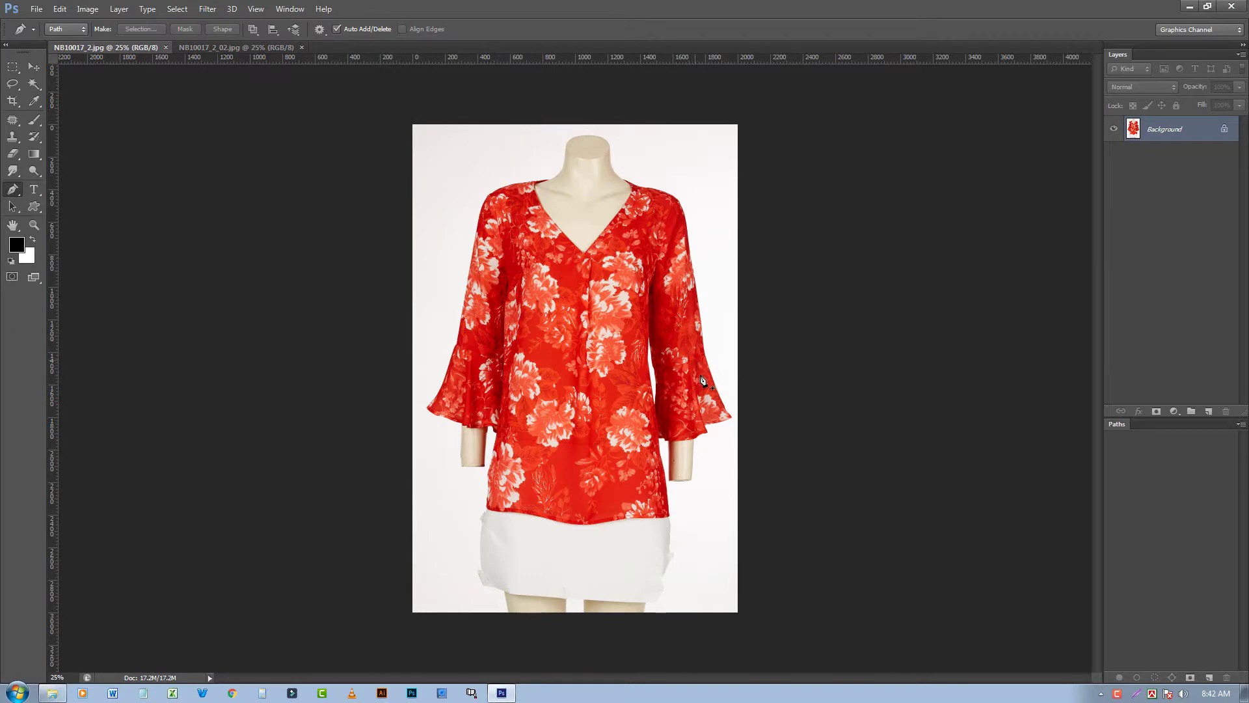
- Duplicate the Background layer and open the copy in the Liquify filter
{"action": "key", "text": "f"}
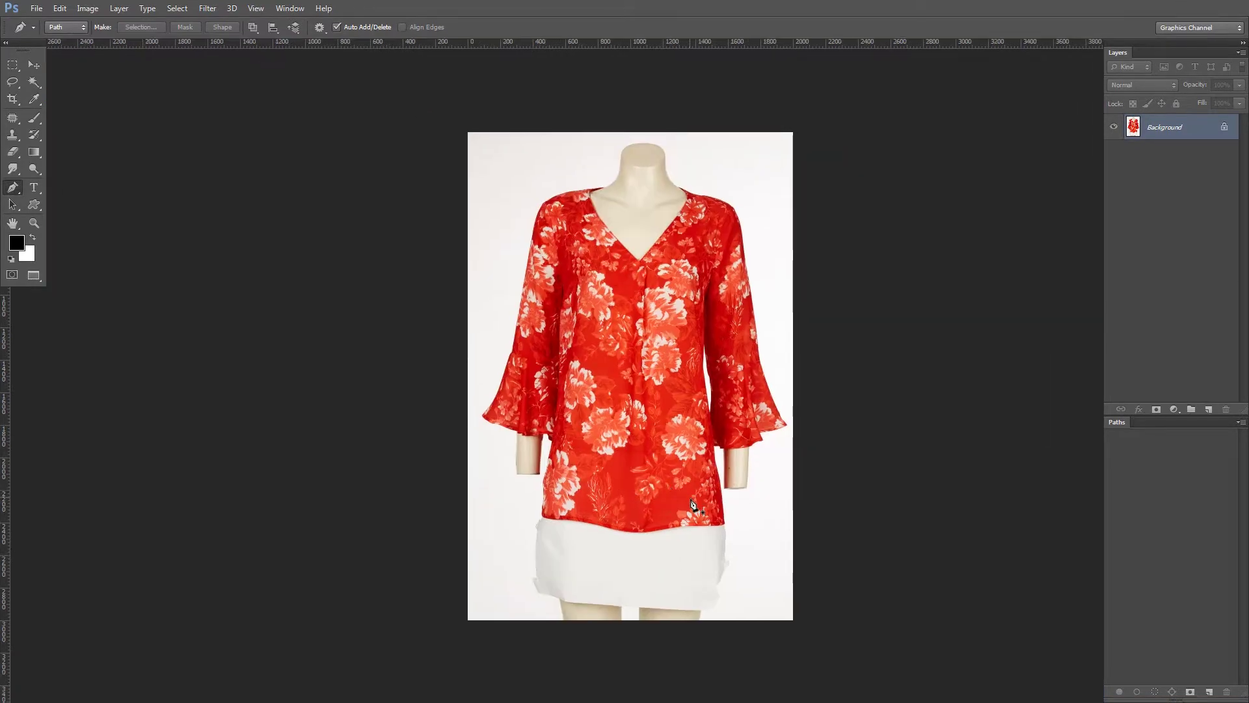
{"action": "scroll", "coordinate": [613, 490], "scroll_direction": "up", "scroll_amount": 1}
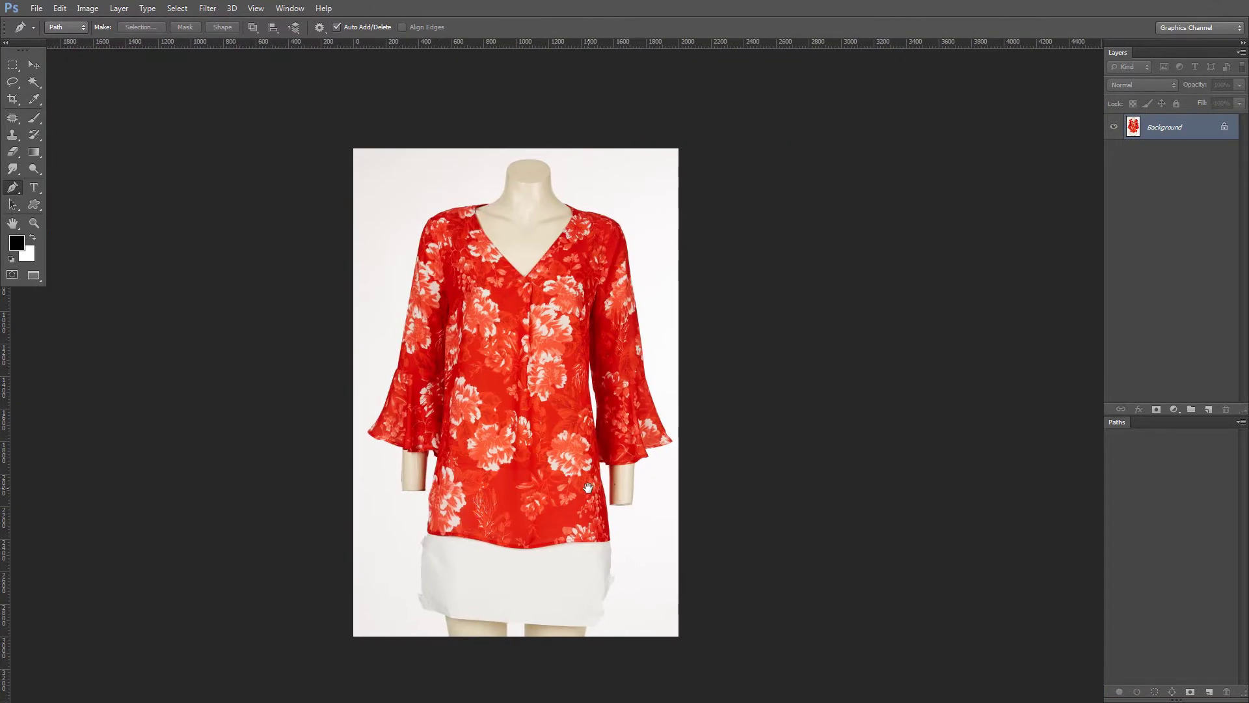
{"action": "scroll", "coordinate": [527, 488], "scroll_direction": "up", "scroll_amount": 2}
{"action": "left_click_drag", "start_coordinate": [564, 487], "coordinate": [579, 516]}
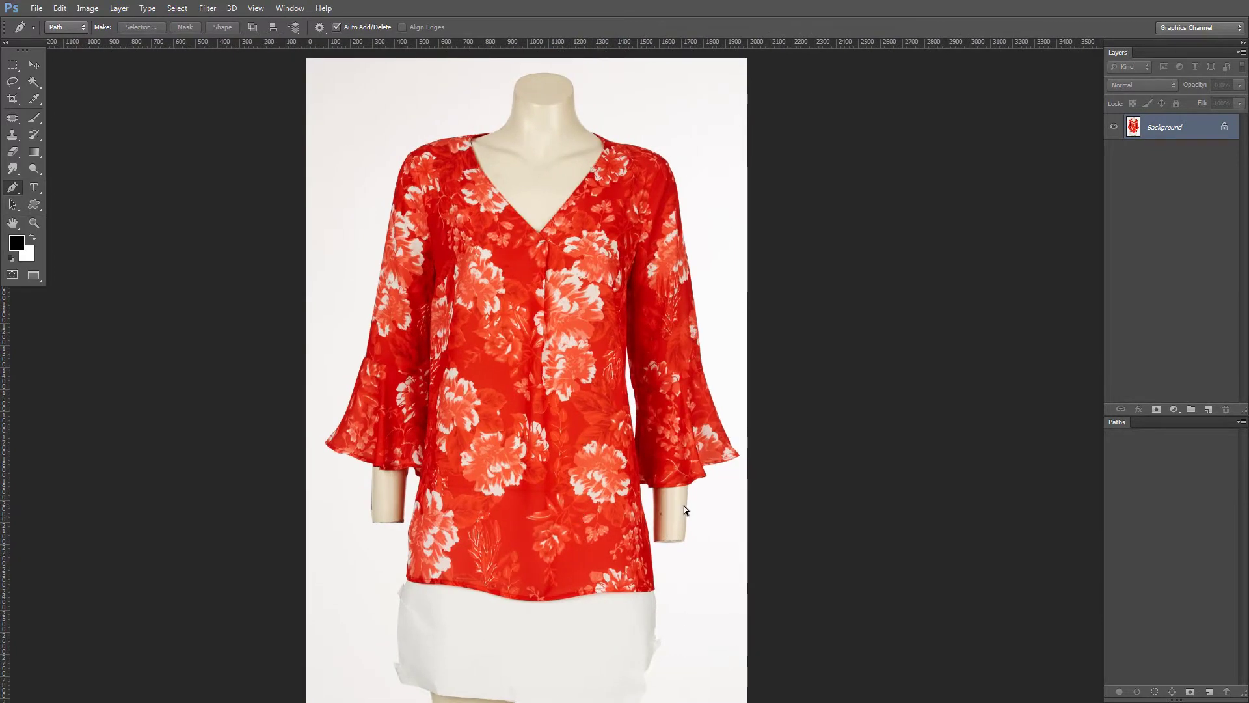
{"action": "key", "text": "ctrl+j"}
{"action": "key", "text": "ctrl+shift+x"}
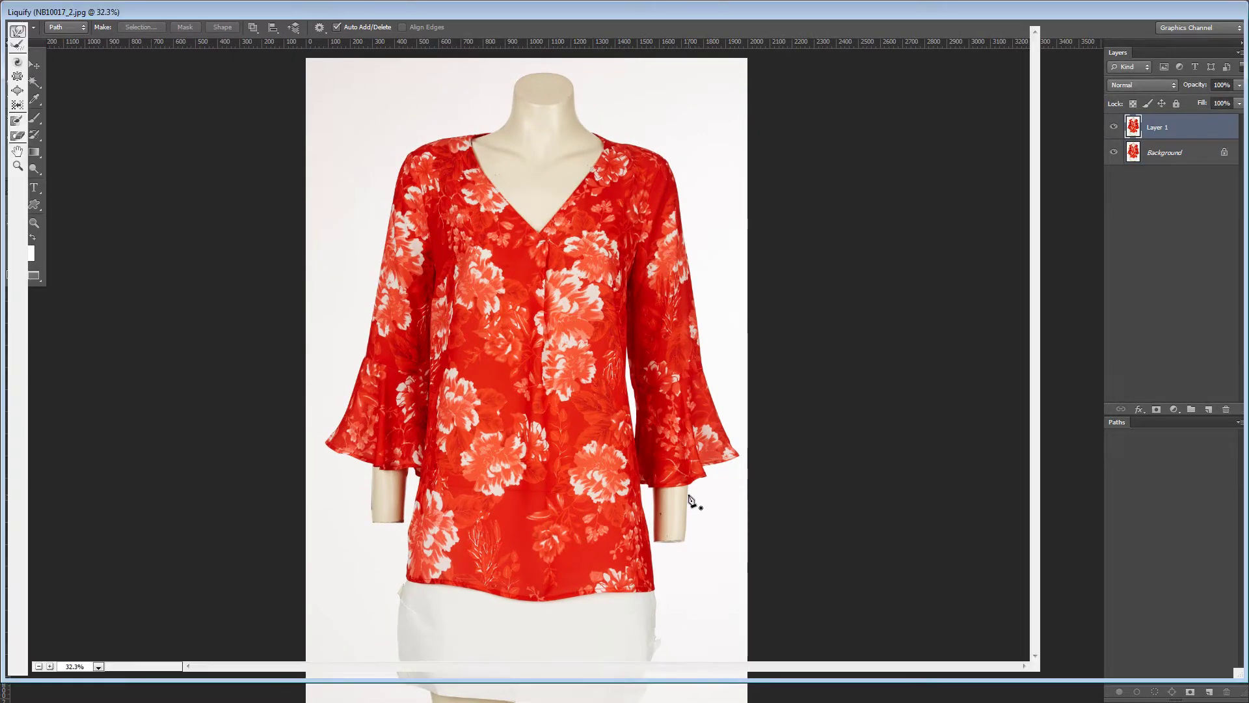
- Push the blouse's neckline and shoulder edges into shape with the Forward Warp brush at size 202
{"action": "left_click", "coordinate": [621, 350], "text": "ctrl"}
{"action": "left_click", "coordinate": [622, 349], "text": "ctrl"}
{"action": "left_click_drag", "start_coordinate": [621, 243], "coordinate": [630, 422]}
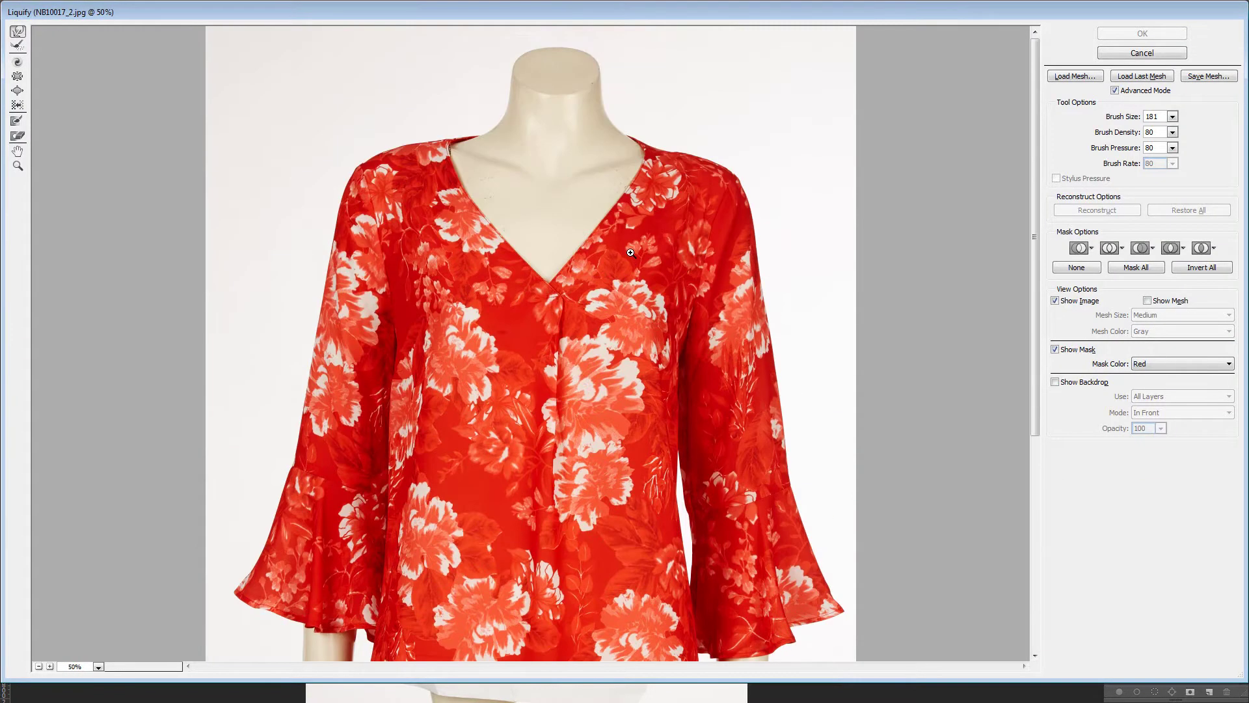
{"action": "left_click", "coordinate": [662, 238], "text": "ctrl"}
{"action": "left_click", "coordinate": [721, 205], "text": "ctrl"}
{"action": "mouse_move", "coordinate": [699, 211]}
{"action": "left_mouse_down"}
{"action": "mouse_move", "coordinate": [731, 236]}
{"action": "mouse_move", "coordinate": [661, 121]}
{"action": "left_mouse_up"}
{"action": "key", "text": "]"}
{"action": "key", "text": "]"}
{"action": "key", "text": "]"}
{"action": "key", "text": "]"}
{"action": "key", "text": "]"}
{"action": "key", "text": "]"}
{"action": "key", "text": "]"}
{"action": "key", "text": "]"}
{"action": "left_click_drag", "start_coordinate": [523, 260], "coordinate": [525, 210]}
{"action": "mouse_move", "coordinate": [474, 303]}
{"action": "left_mouse_down"}
{"action": "mouse_move", "coordinate": [474, 113]}
{"action": "mouse_move", "coordinate": [474, 196]}
{"action": "left_mouse_up"}
{"action": "left_click", "coordinate": [896, 260], "text": "alt"}
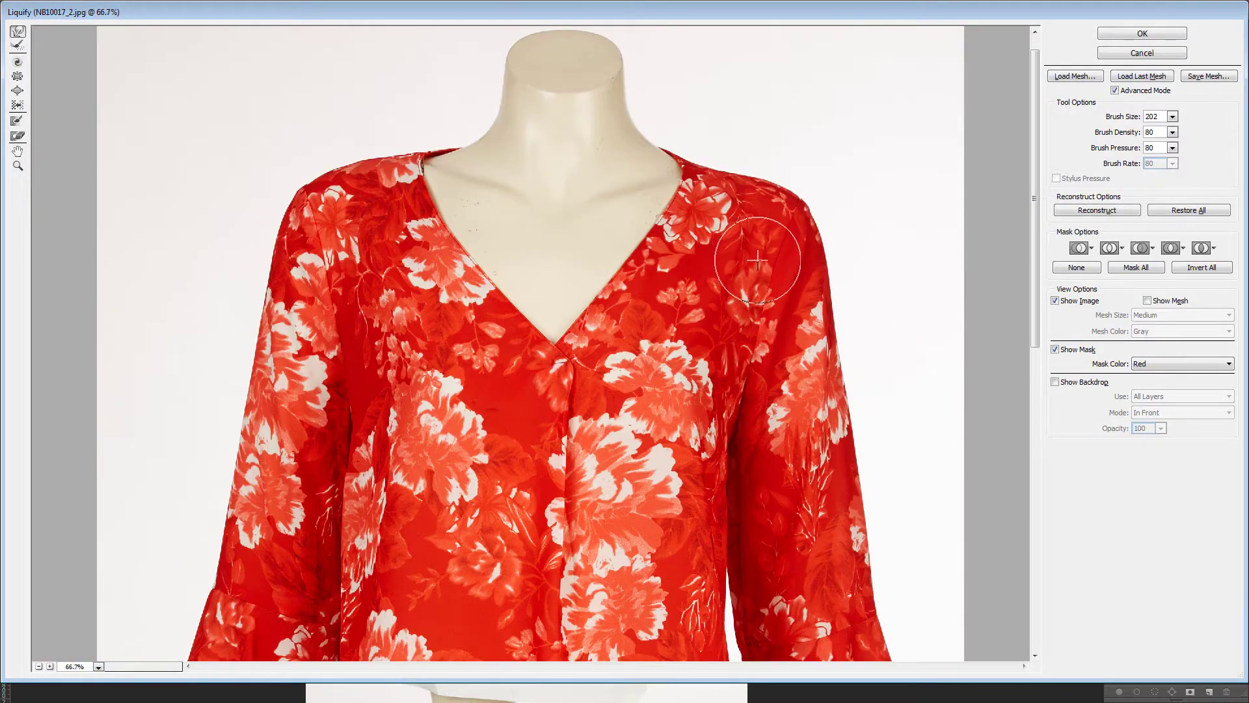
- Enlarge the warp brush to 502 and push the sagging middle of the blouse's hem upward
{"action": "key", "text": "bracketright"}
{"action": "key", "text": "bracketright"}
{"action": "key", "text": "bracketright"}
{"action": "key", "text": "bracketright"}
{"action": "key", "text": "bracketright"}
{"action": "key", "text": "bracketright"}
{"action": "key", "text": "bracketright"}
{"action": "key", "text": "bracketright"}
{"action": "key", "text": "bracketright"}
{"action": "key", "text": "bracketright"}
{"action": "key", "text": "bracketright"}
{"action": "key", "text": "bracketright"}
{"action": "scroll", "coordinate": [915, 237], "scroll_direction": "down", "scroll_amount": 5}
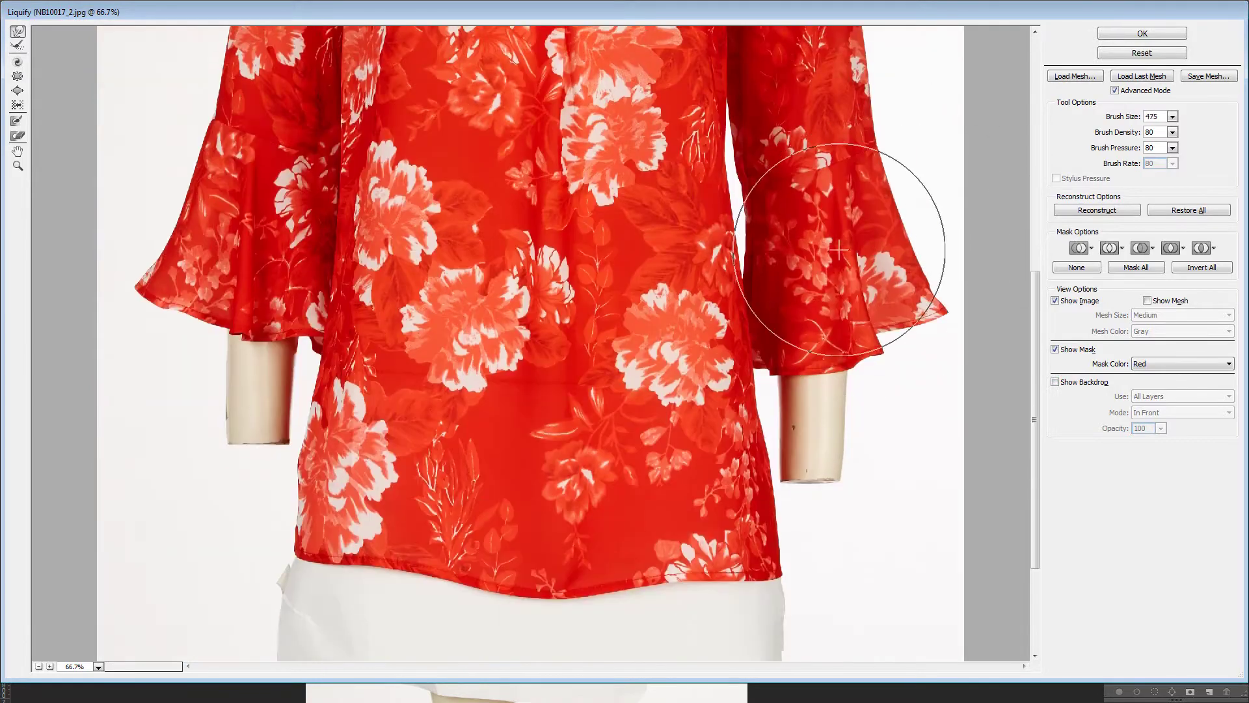
{"action": "key", "text": "bracketleft"}
{"action": "key", "text": "bracketleft"}
{"action": "key", "text": "bracketleft"}
{"action": "key", "text": "bracketleft"}
{"action": "scroll", "coordinate": [781, 345], "scroll_direction": "down", "scroll_amount": 3}
{"action": "scroll", "coordinate": [812, 427], "scroll_direction": "down", "scroll_amount": 2}
{"action": "key", "text": "bracketright"}
{"action": "key", "text": "bracketright"}
{"action": "key", "text": "bracketright"}
{"action": "key", "text": "bracketright"}
{"action": "key", "text": "bracketright"}
{"action": "key", "text": "bracketright"}
{"action": "key", "text": "bracketright"}
{"action": "key", "text": "bracketright"}
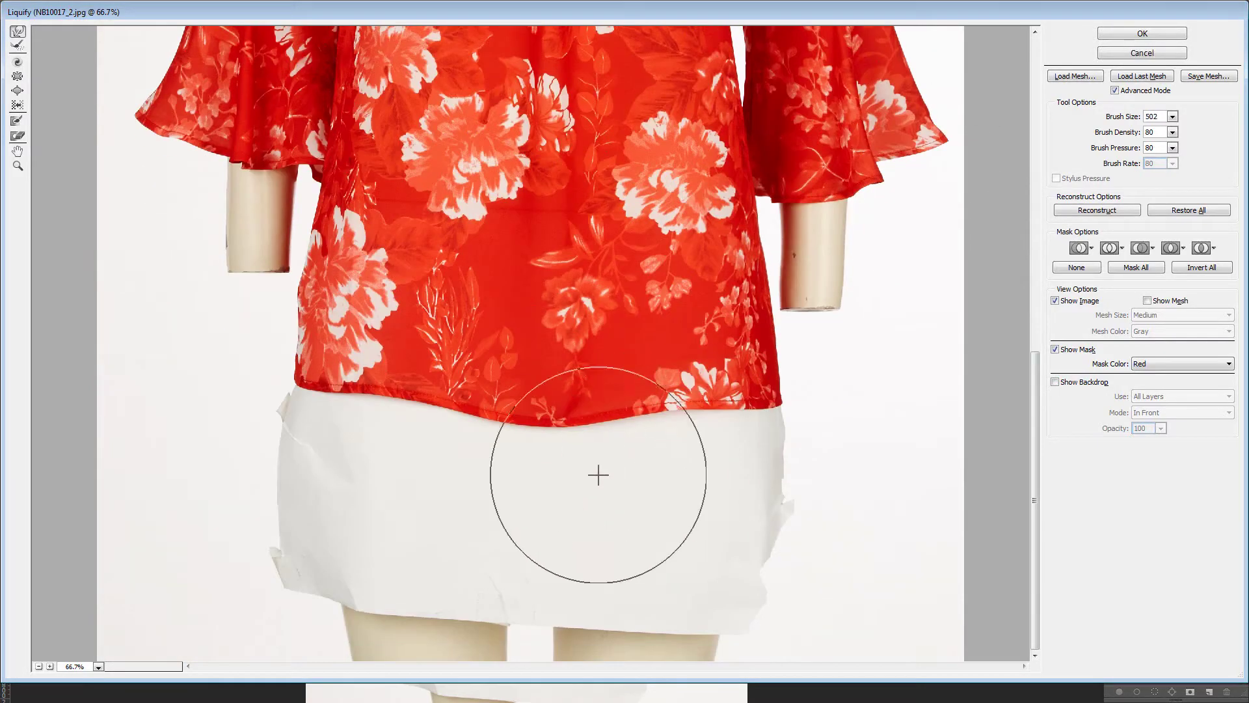
{"action": "left_click_drag", "start_coordinate": [547, 468], "coordinate": [548, 458]}
- Smooth the left part of the hem with the warp brush at size 463 and apply the Liquify changes
{"action": "key", "text": "bracketright"}
{"action": "key", "text": "bracketright"}
{"action": "key", "text": "bracketleft"}
{"action": "key", "text": "bracketleft"}
{"action": "key", "text": "bracketleft"}
{"action": "key", "text": "bracketleft"}
{"action": "key", "text": "bracketleft"}
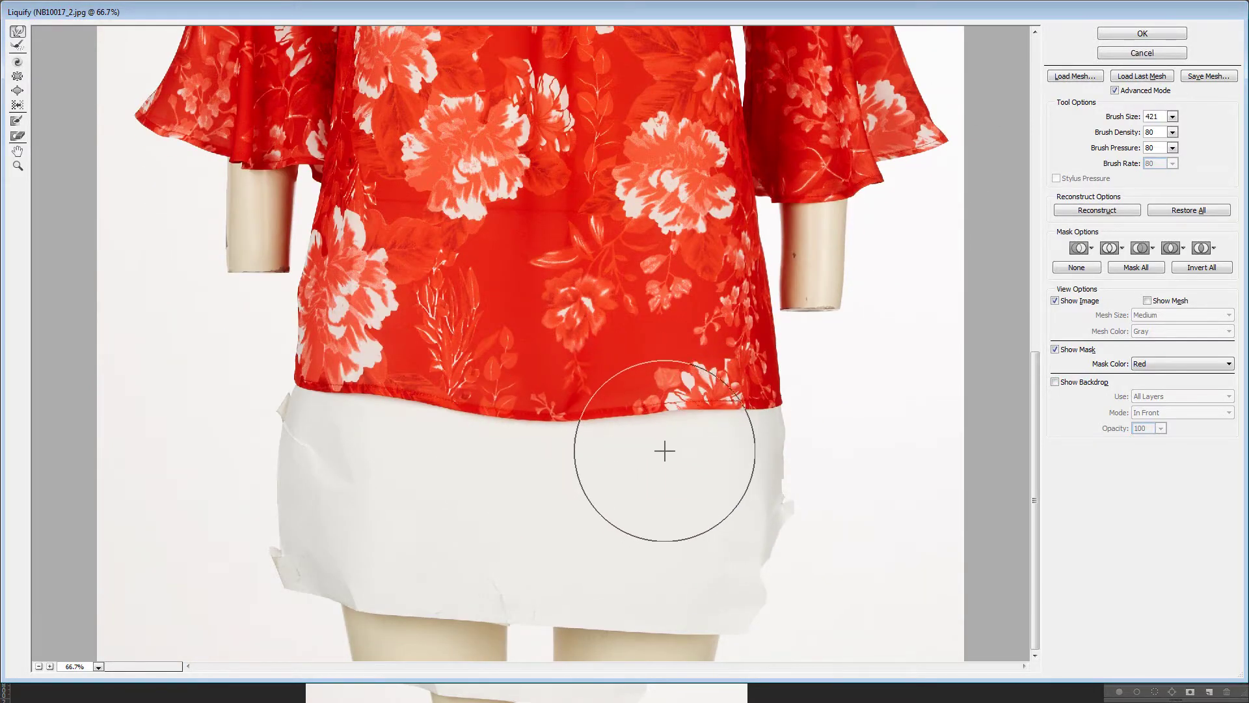
{"action": "key", "text": "bracketright"}
{"action": "key", "text": "bracketright"}
{"action": "left_click_drag", "start_coordinate": [399, 412], "coordinate": [391, 402]}
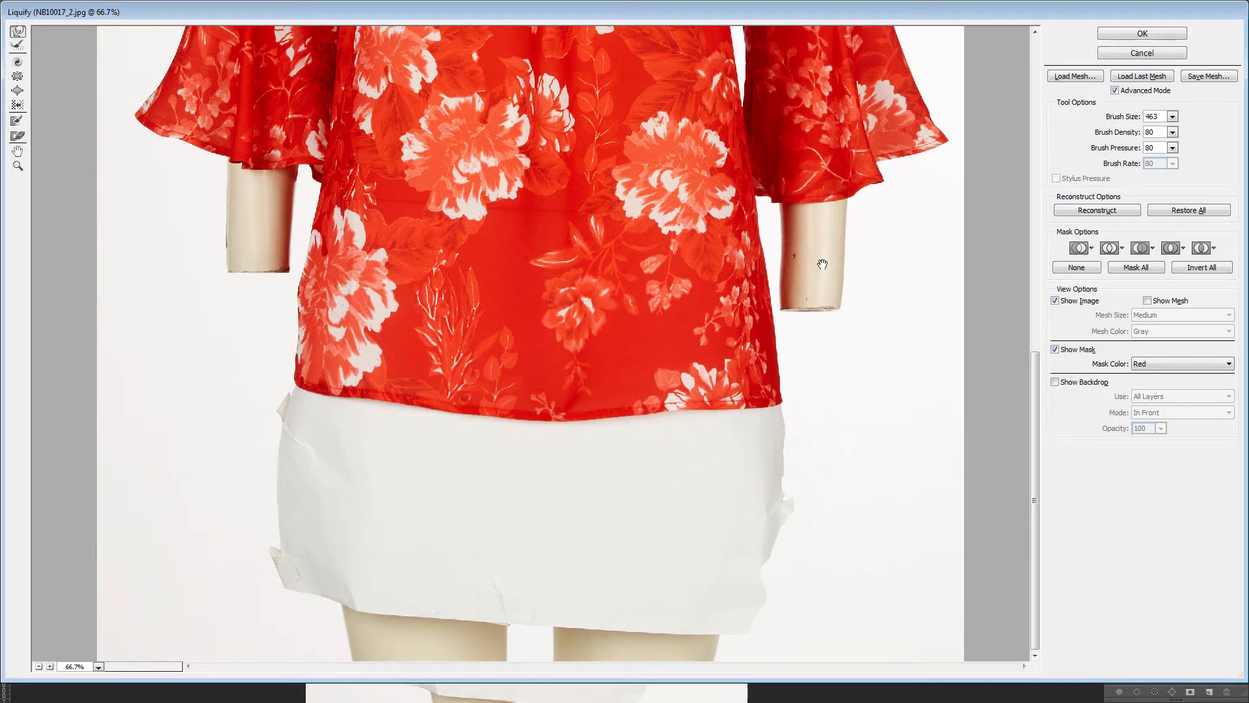
{"action": "scroll", "coordinate": [817, 260], "scroll_direction": "up", "scroll_amount": 6}
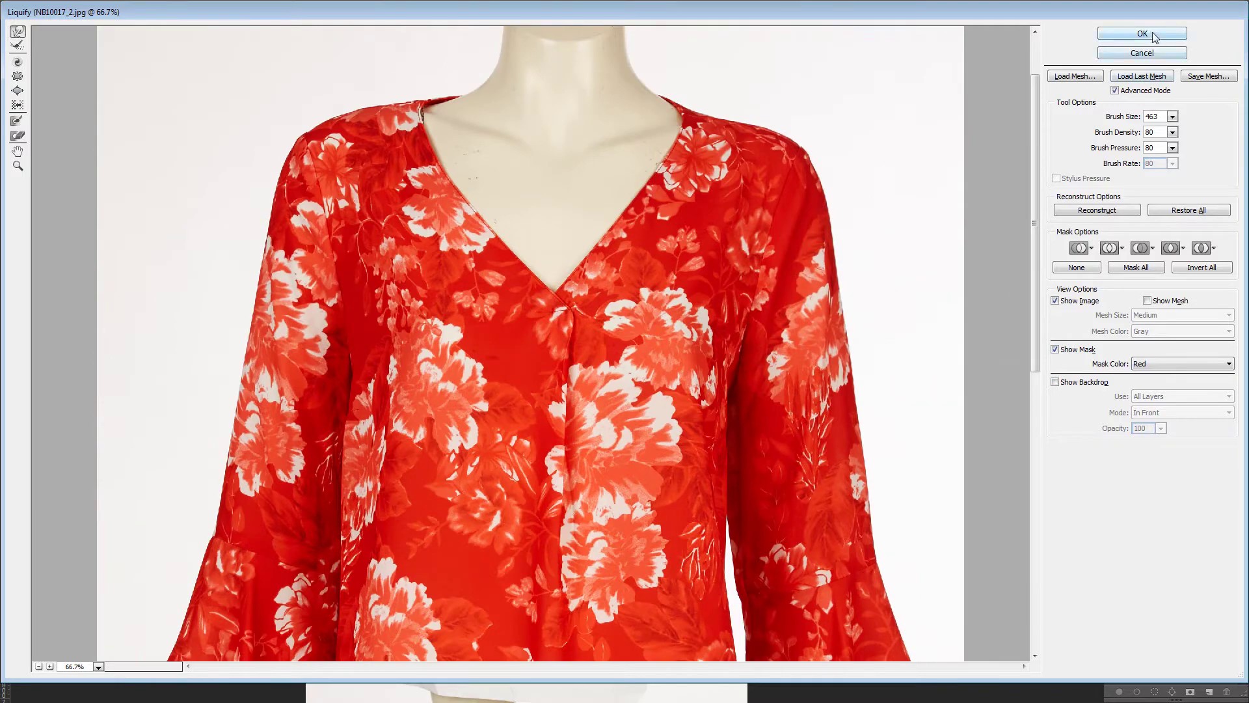
{"action": "left_click", "coordinate": [1142, 34]}
- Create a new path and start tracing the right edge of the V-neckline upward with the Pen tool
{"action": "key", "text": "ctrl+0"}
{"action": "left_click", "coordinate": [1203, 692]}
{"action": "left_click", "coordinate": [576, 318]}
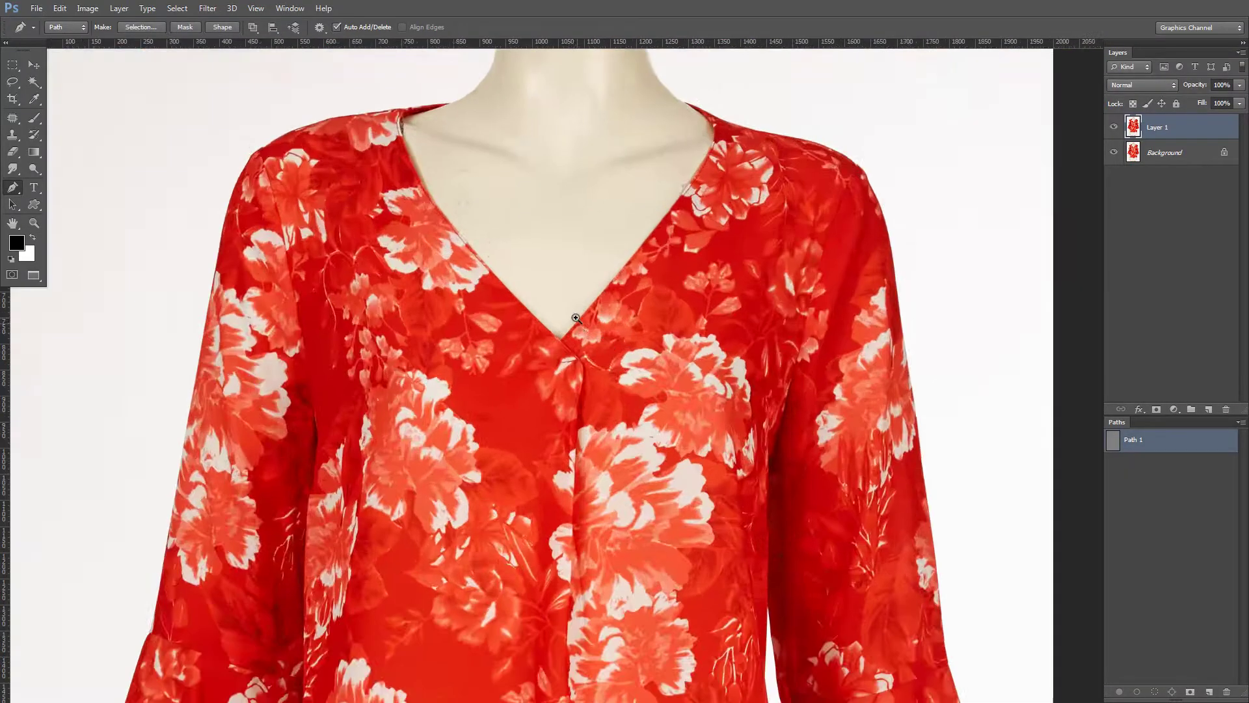
{"action": "left_click", "coordinate": [577, 318]}
{"action": "left_click_drag", "start_coordinate": [625, 285], "coordinate": [690, 197]}
{"action": "left_click_drag", "start_coordinate": [747, 142], "coordinate": [455, 580]}
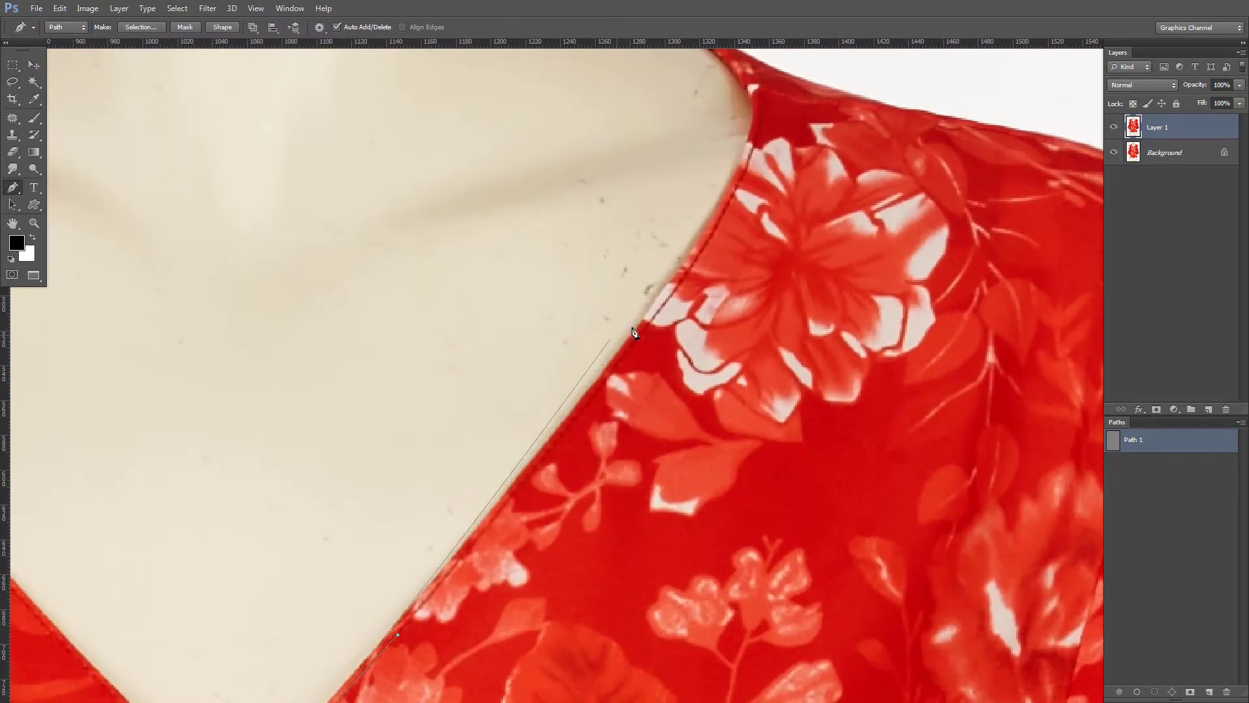
{"action": "left_click_drag", "start_coordinate": [713, 224], "coordinate": [713, 225]}
- Continue the path around the upper curve of the neckline to the collar tip beside the neck
{"action": "scroll", "coordinate": [713, 224], "scroll_direction": "up", "scroll_amount": 2}
{"action": "left_click_drag", "start_coordinate": [756, 101], "coordinate": [681, 303]}
{"action": "scroll", "coordinate": [678, 351], "scroll_direction": "up", "scroll_amount": 1}
{"action": "key", "text": "ctrl+z"}
{"action": "scroll", "coordinate": [556, 190], "scroll_direction": "up", "scroll_amount": 1}
{"action": "left_click_drag", "start_coordinate": [555, 190], "coordinate": [578, 294]}
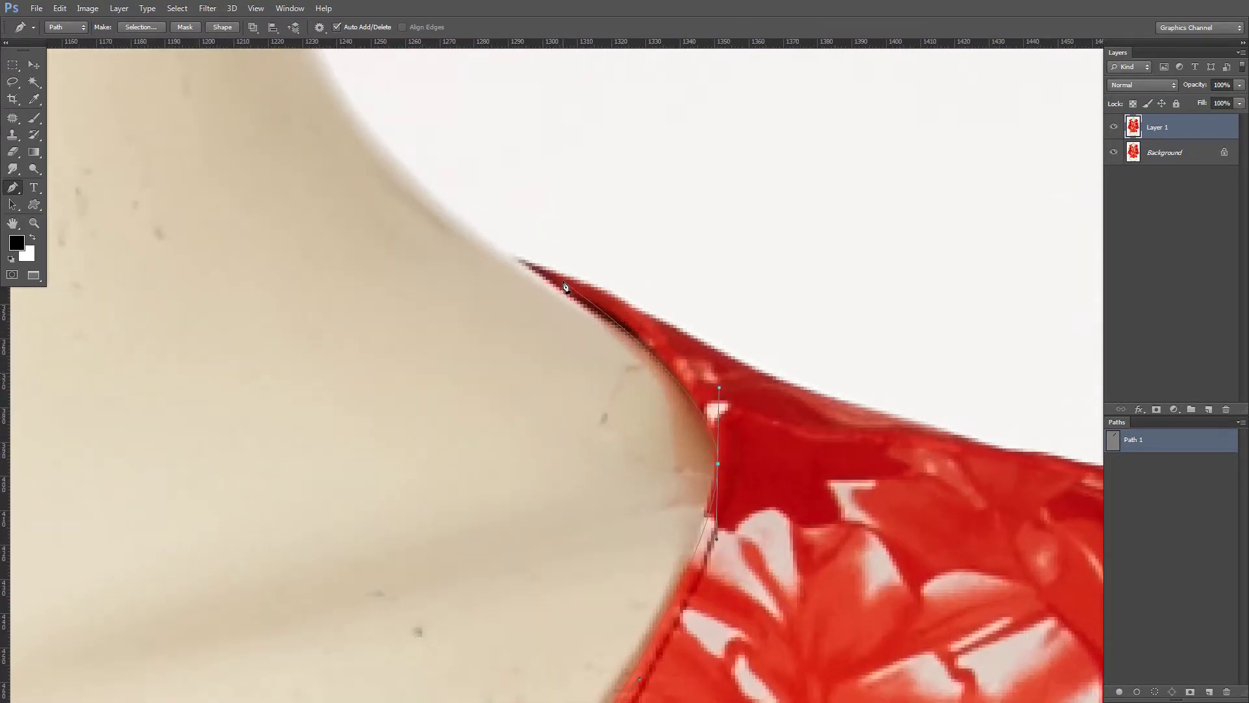
- Trace the path from the collar tip along the top edge of the right shoulder
{"action": "left_click_drag", "start_coordinate": [690, 351], "coordinate": [395, 252]}
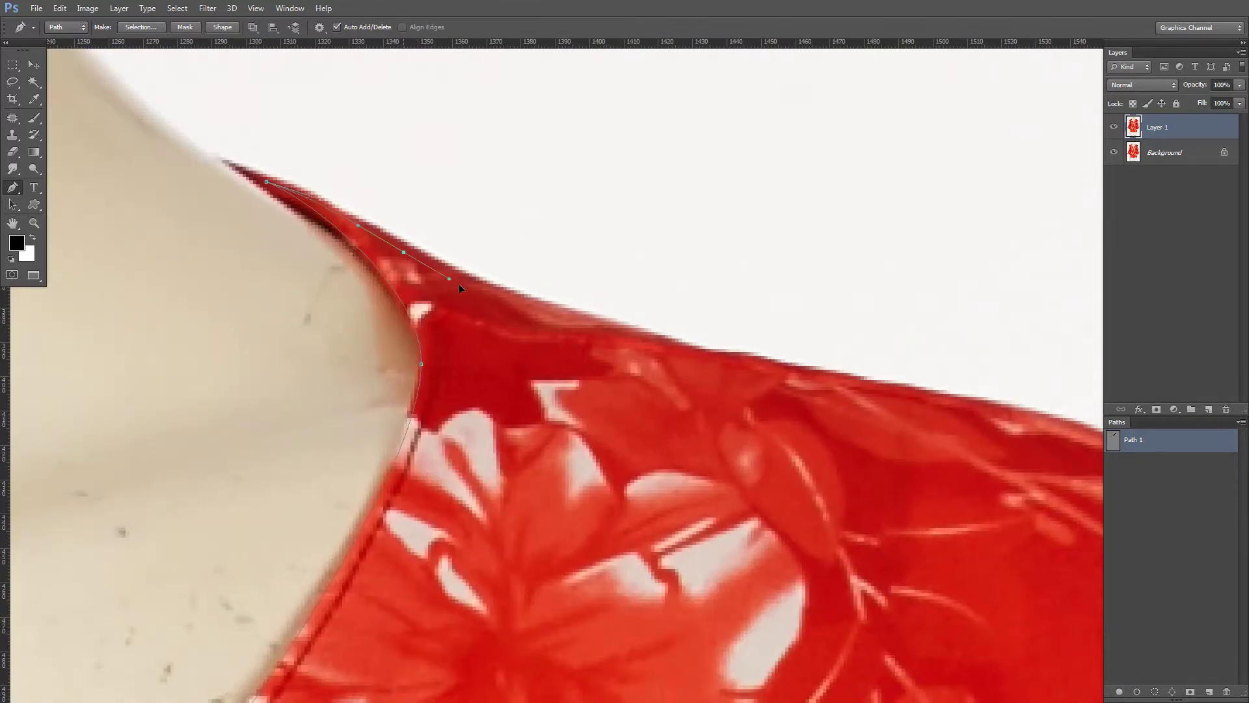
{"action": "left_click_drag", "start_coordinate": [460, 288], "coordinate": [470, 291]}
{"action": "left_click_drag", "start_coordinate": [487, 299], "coordinate": [206, 228]}
{"action": "left_click_drag", "start_coordinate": [515, 301], "coordinate": [545, 312]}
{"action": "left_click_drag", "start_coordinate": [716, 350], "coordinate": [758, 362]}
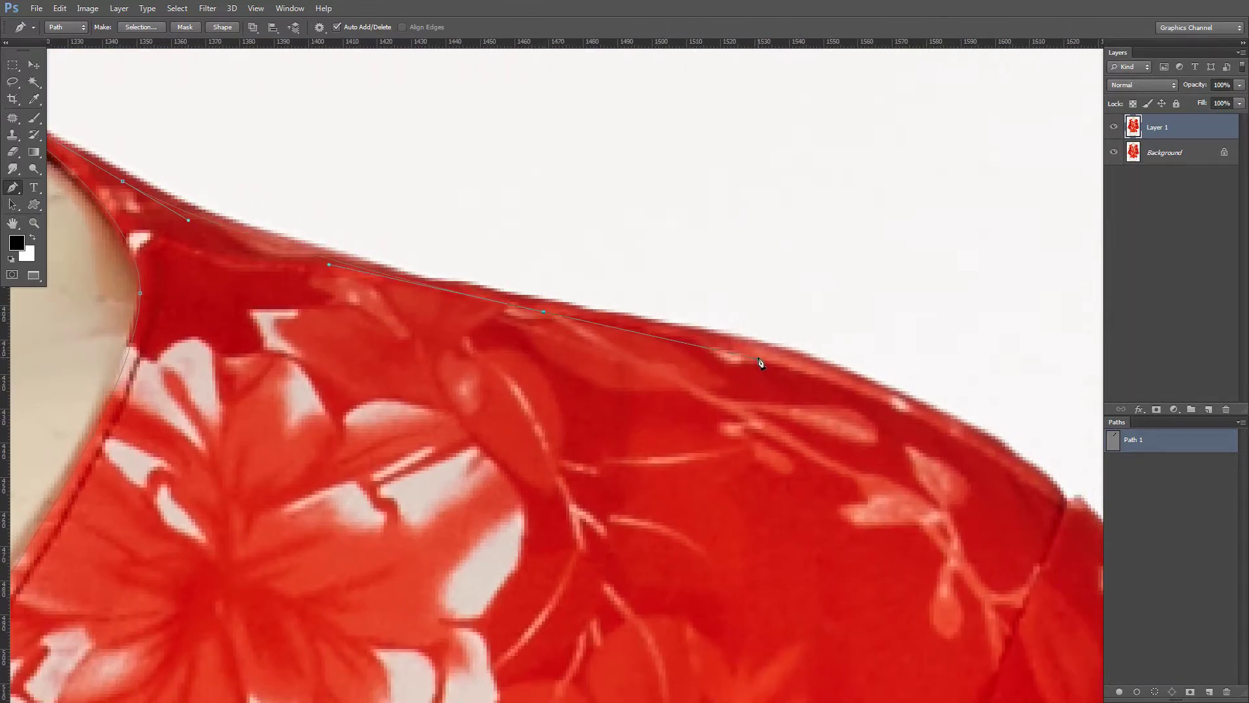
- Extend the path over the shoulder and down the outer edge of the right sleeve to its flared cuff
{"action": "scroll", "coordinate": [761, 362], "scroll_direction": "down", "scroll_amount": 10}
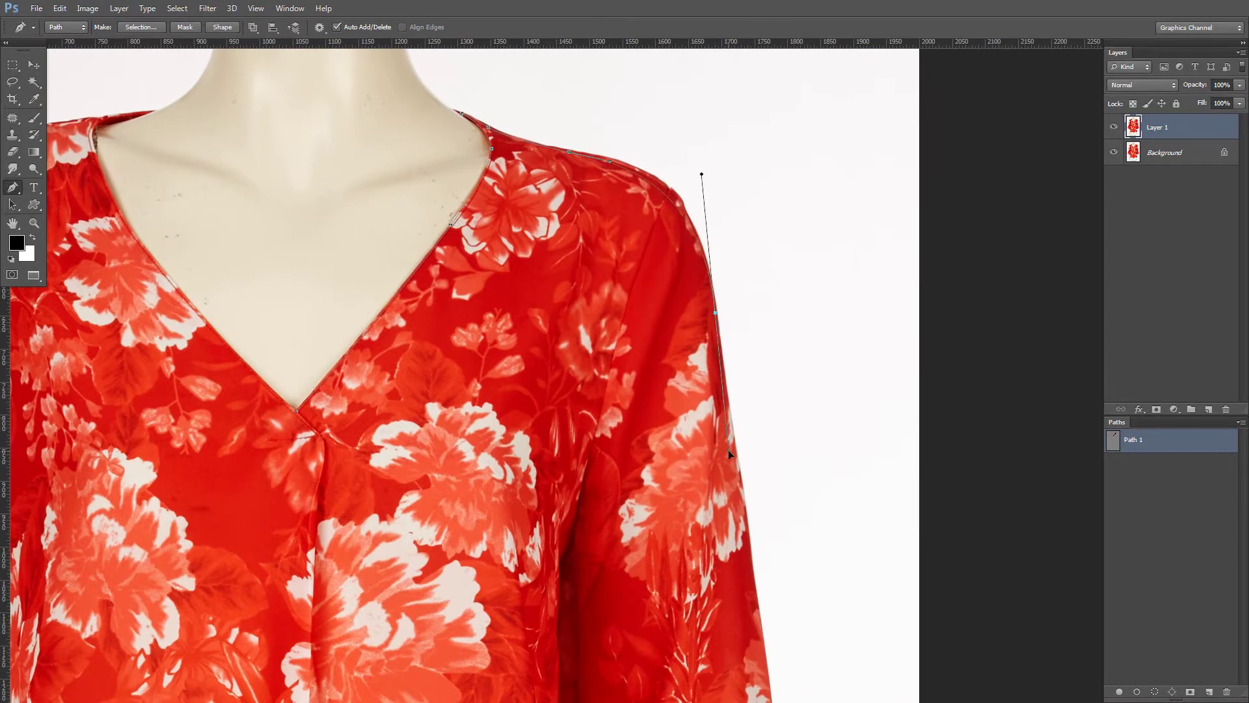
{"action": "left_click_drag", "start_coordinate": [729, 450], "coordinate": [705, 365]}
{"action": "scroll", "coordinate": [716, 449], "scroll_direction": "up", "scroll_amount": 1}
{"action": "left_click_drag", "start_coordinate": [747, 576], "coordinate": [588, 251]}
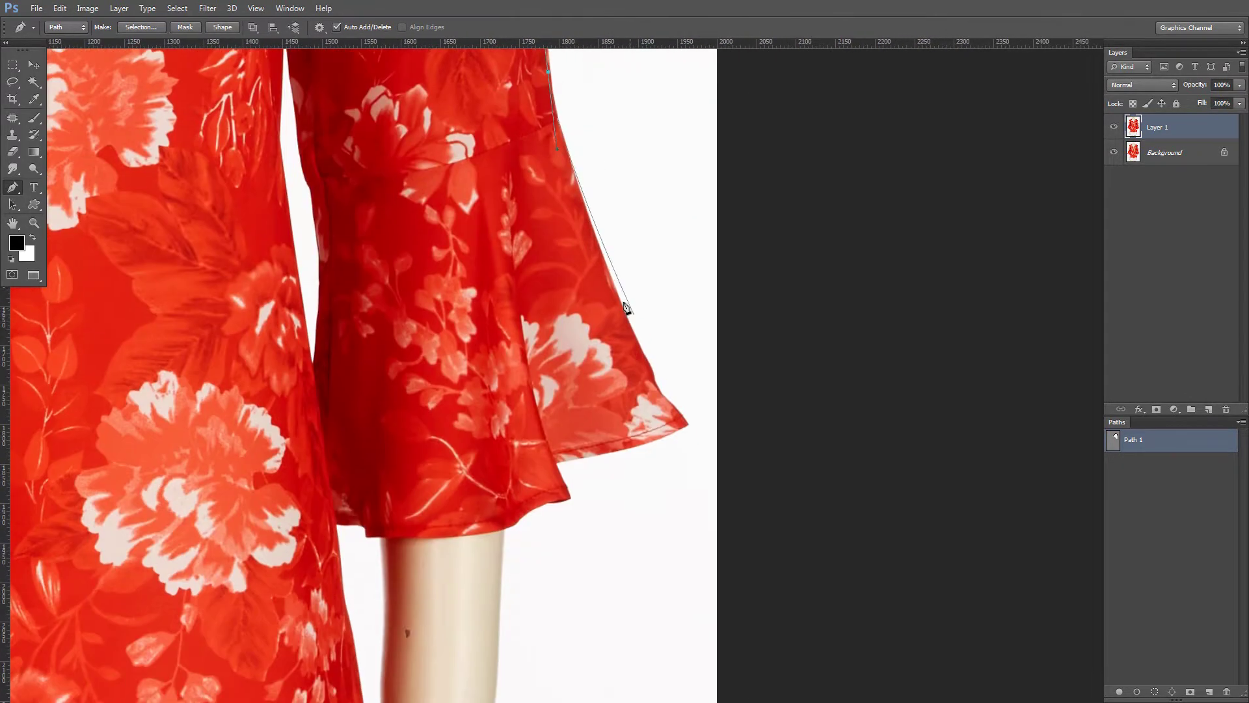
{"action": "scroll", "coordinate": [591, 254], "scroll_direction": "up", "scroll_amount": 1}
{"action": "scroll", "coordinate": [611, 293], "scroll_direction": "up", "scroll_amount": 3}
{"action": "left_click_drag", "start_coordinate": [706, 475], "coordinate": [656, 292]}
- Trace around the right cuff's pointed tip and along its outer hem to the fold
{"action": "left_click", "coordinate": [593, 269]}
{"action": "left_click", "coordinate": [606, 291]}
{"action": "scroll", "coordinate": [606, 292], "scroll_direction": "up", "scroll_amount": 3}
{"action": "left_click_drag", "start_coordinate": [459, 332], "coordinate": [788, 257]}
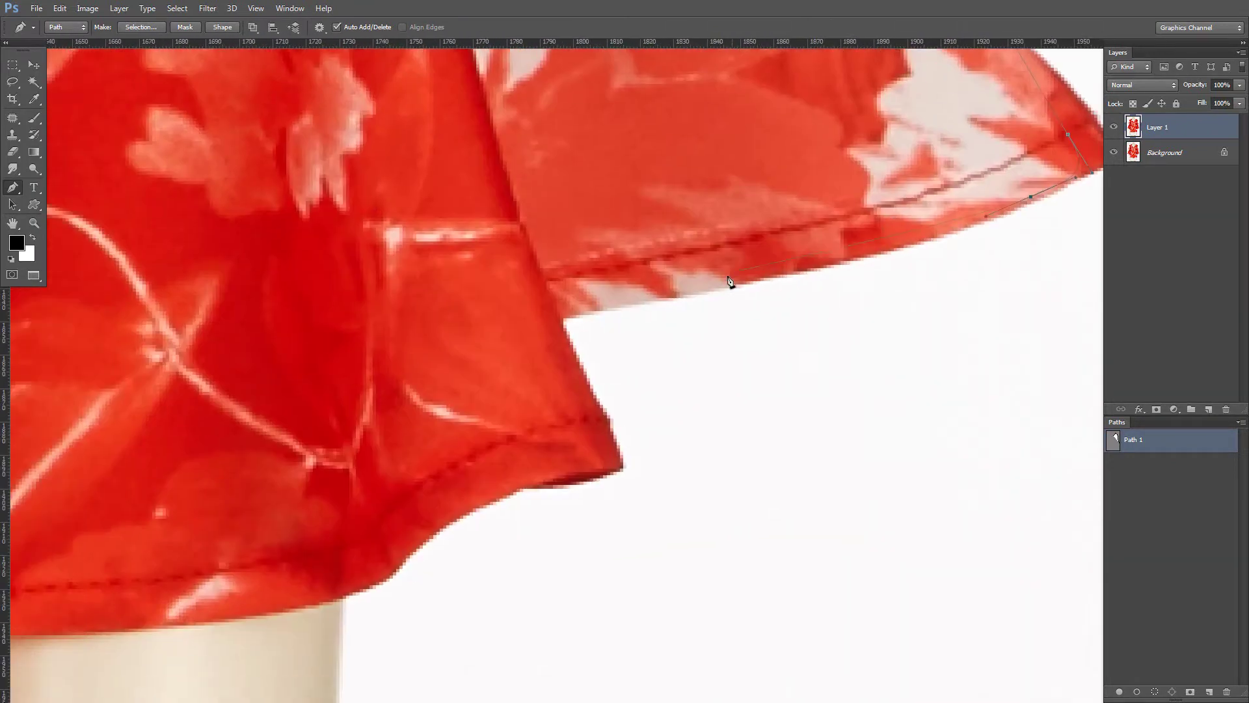
{"action": "left_click", "coordinate": [557, 314]}
- Trace the path around the projecting folded corner of the right cuff's lower hem
{"action": "scroll", "coordinate": [570, 289], "scroll_direction": "down", "scroll_amount": 3}
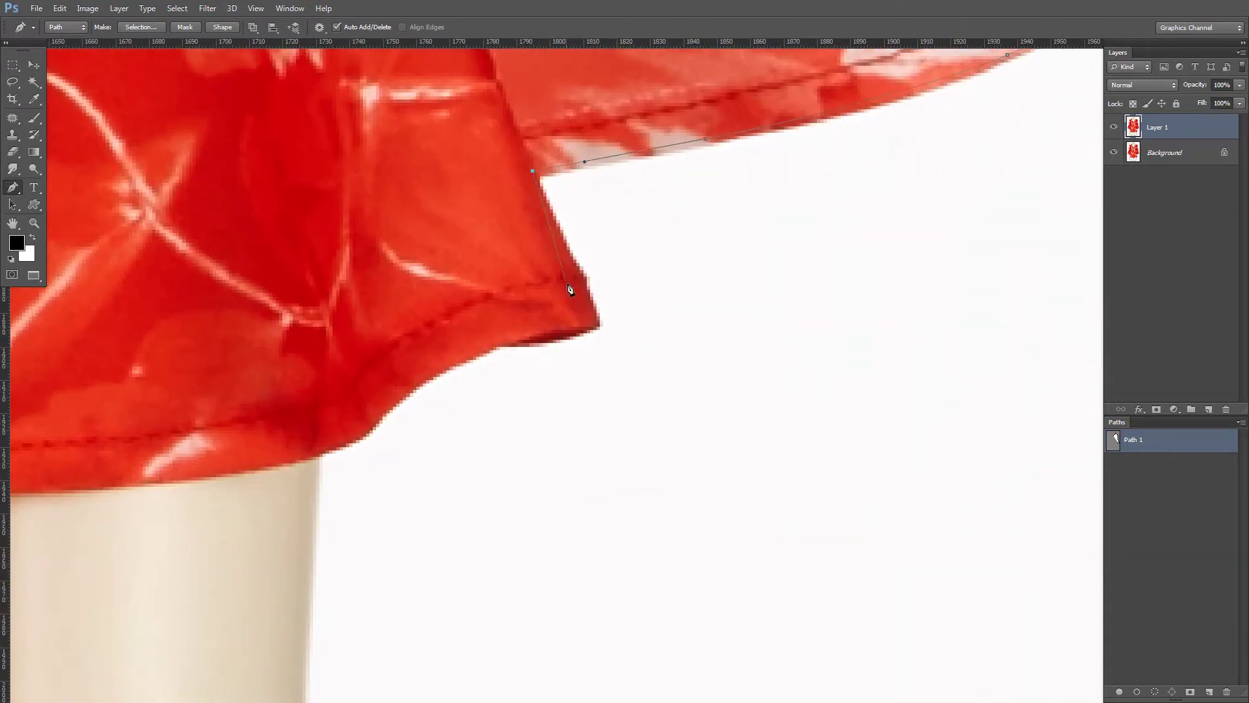
{"action": "left_click", "coordinate": [578, 315]}
{"action": "left_click_drag", "start_coordinate": [539, 335], "coordinate": [712, 263]}
{"action": "left_click", "coordinate": [674, 267]}
{"action": "left_click_drag", "start_coordinate": [562, 328], "coordinate": [740, 272]}
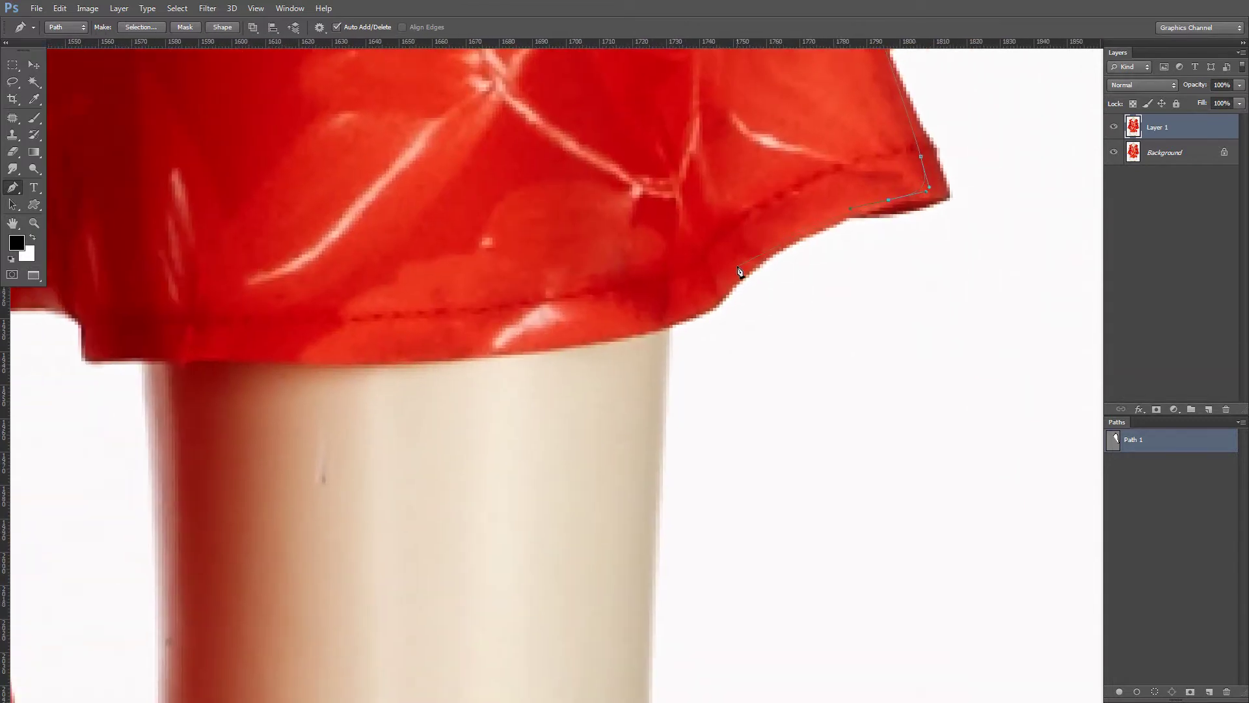
{"action": "left_click_drag", "start_coordinate": [666, 323], "coordinate": [685, 322]}
- Continue the path along the cuff's bottom hem above the arm to where the sleeve meets the body
{"action": "left_click_drag", "start_coordinate": [442, 359], "coordinate": [647, 320]}
{"action": "left_click_drag", "start_coordinate": [472, 316], "coordinate": [469, 323]}
{"action": "left_click_drag", "start_coordinate": [447, 326], "coordinate": [728, 325]}
{"action": "left_click_drag", "start_coordinate": [555, 255], "coordinate": [553, 256]}
{"action": "left_click_drag", "start_coordinate": [434, 268], "coordinate": [546, 277]}
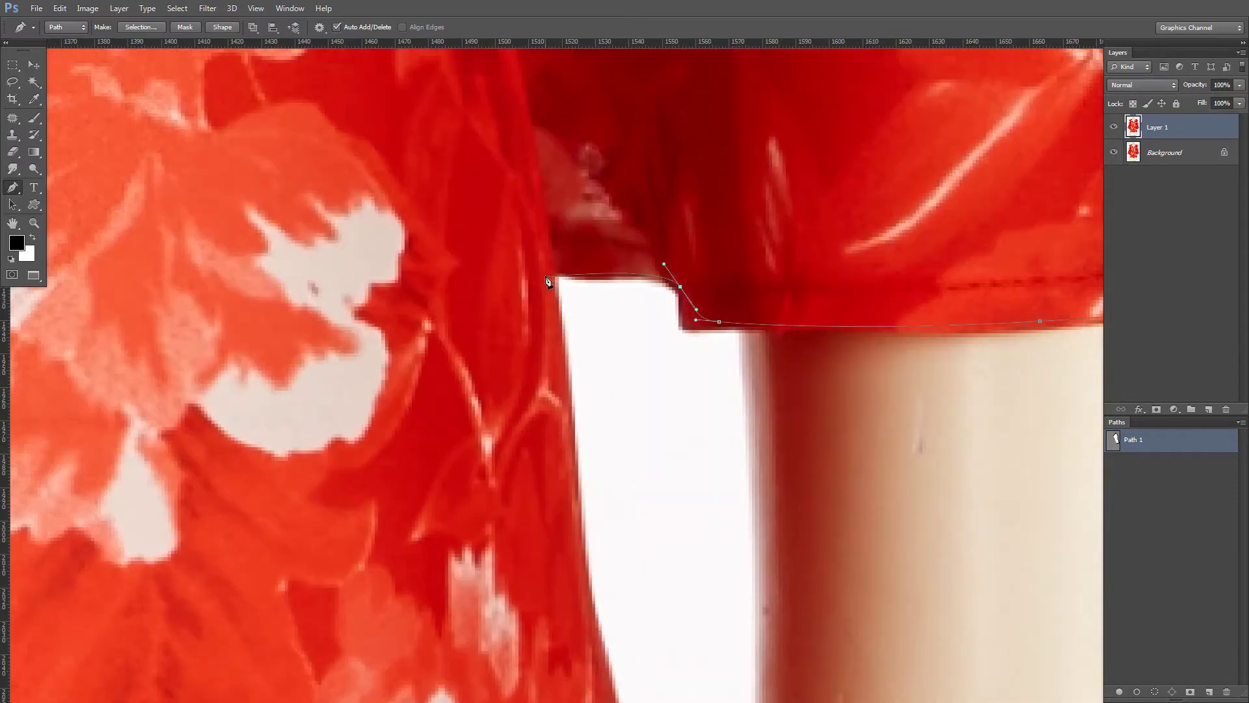
- Trace the path up the inner edge of the right sleeve to the underarm
{"action": "left_click_drag", "start_coordinate": [564, 462], "coordinate": [417, 462]}
{"action": "left_click_drag", "start_coordinate": [576, 599], "coordinate": [587, 289]}
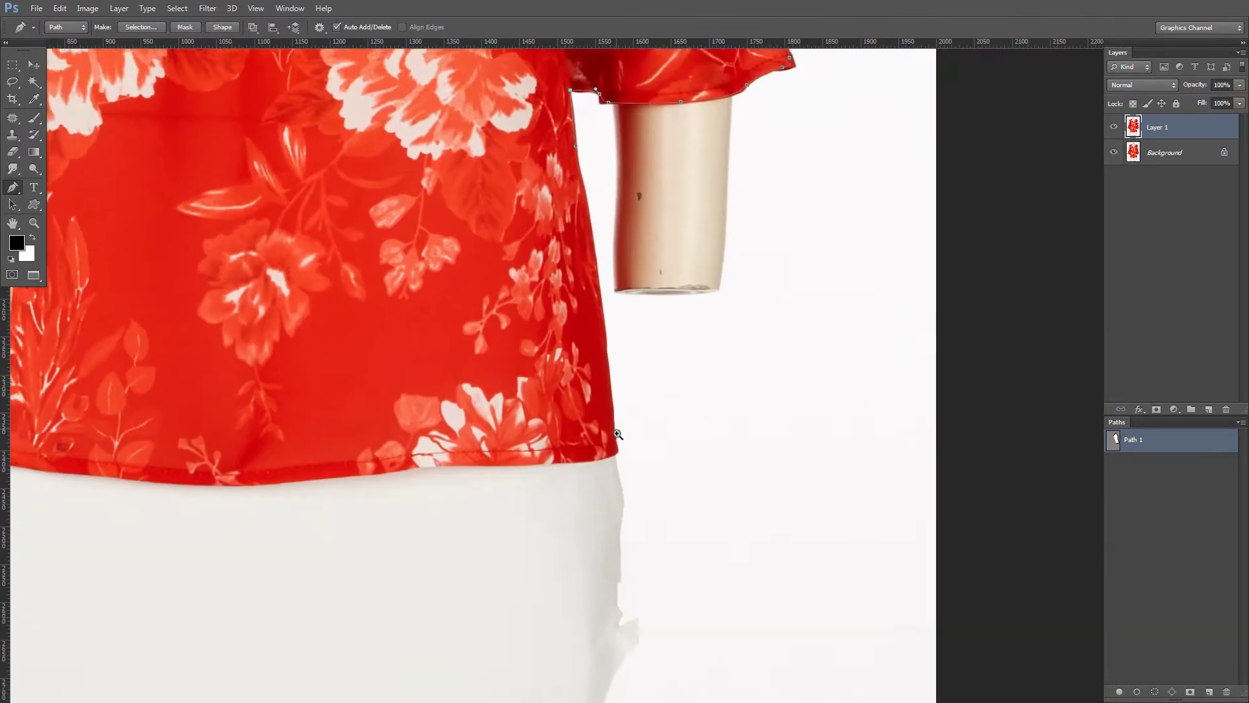
{"action": "left_click_drag", "start_coordinate": [586, 415], "coordinate": [634, 415]}
{"action": "left_click_drag", "start_coordinate": [608, 320], "coordinate": [464, 320]}
{"action": "left_click_drag", "start_coordinate": [588, 221], "coordinate": [589, 568]}
{"action": "scroll", "coordinate": [588, 567], "scroll_direction": "up", "scroll_amount": 10}
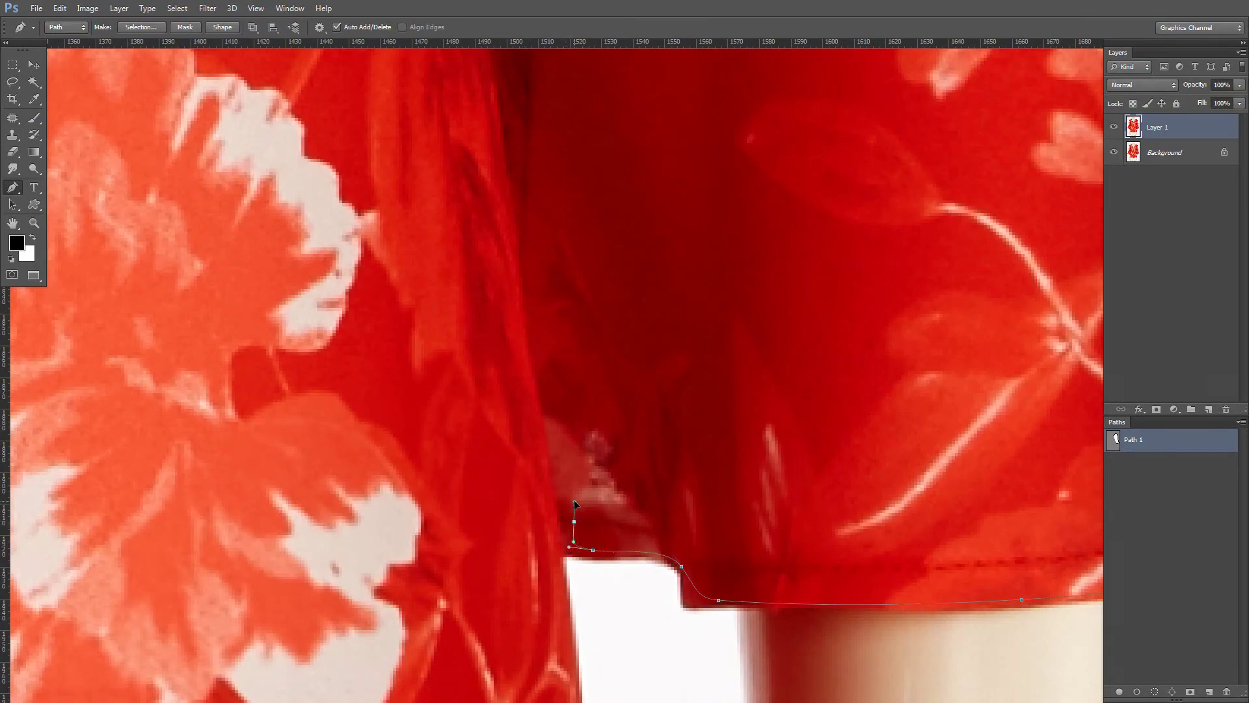
{"action": "scroll", "coordinate": [574, 503], "scroll_direction": "down", "scroll_amount": 5}
{"action": "scroll", "coordinate": [556, 455], "scroll_direction": "up", "scroll_amount": 3}
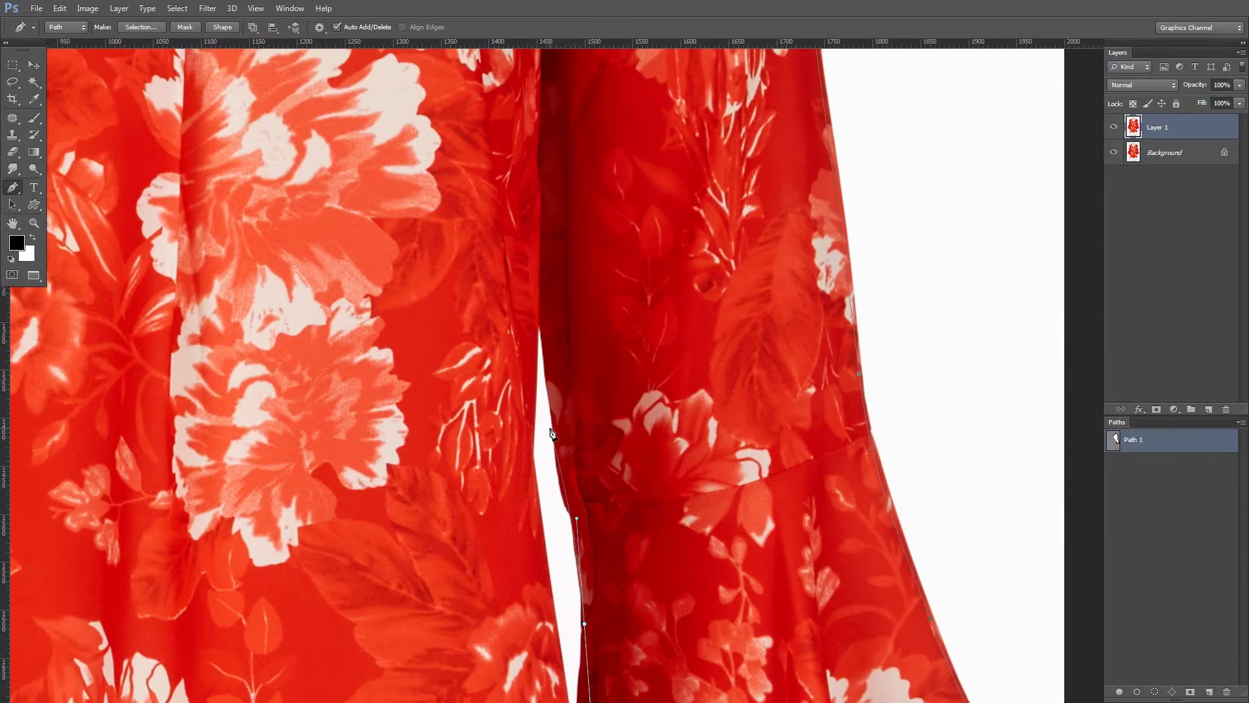
{"action": "scroll", "coordinate": [563, 494], "scroll_direction": "down", "scroll_amount": 2}
{"action": "scroll", "coordinate": [570, 286], "scroll_direction": "up", "scroll_amount": 1}
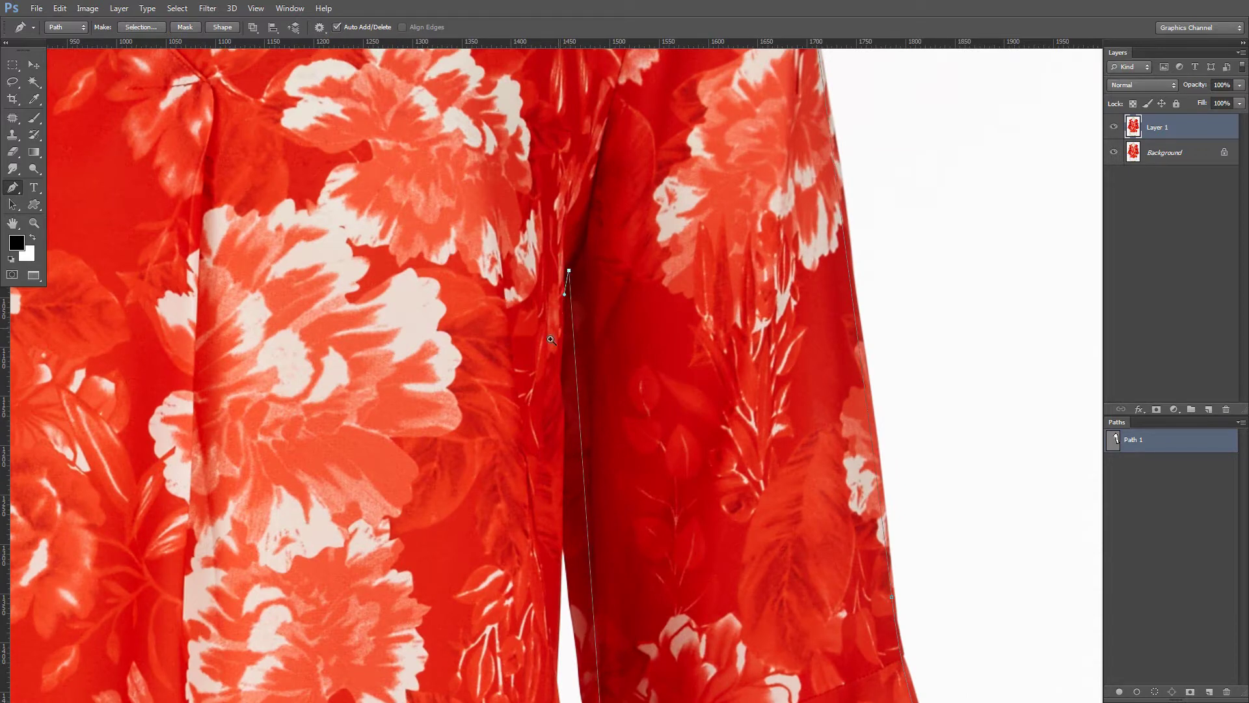
- Trace the path from the underarm down the right side of the blouse's body to the hem corner
{"action": "scroll", "coordinate": [551, 340], "scroll_direction": "down", "scroll_amount": 1}
{"action": "left_click_drag", "start_coordinate": [558, 509], "coordinate": [558, 496]}
{"action": "scroll", "coordinate": [586, 501], "scroll_direction": "down", "scroll_amount": 2}
{"action": "left_click_drag", "start_coordinate": [595, 533], "coordinate": [565, 182]}
{"action": "left_click", "coordinate": [606, 553]}
{"action": "scroll", "coordinate": [606, 551], "scroll_direction": "up", "scroll_amount": 1}
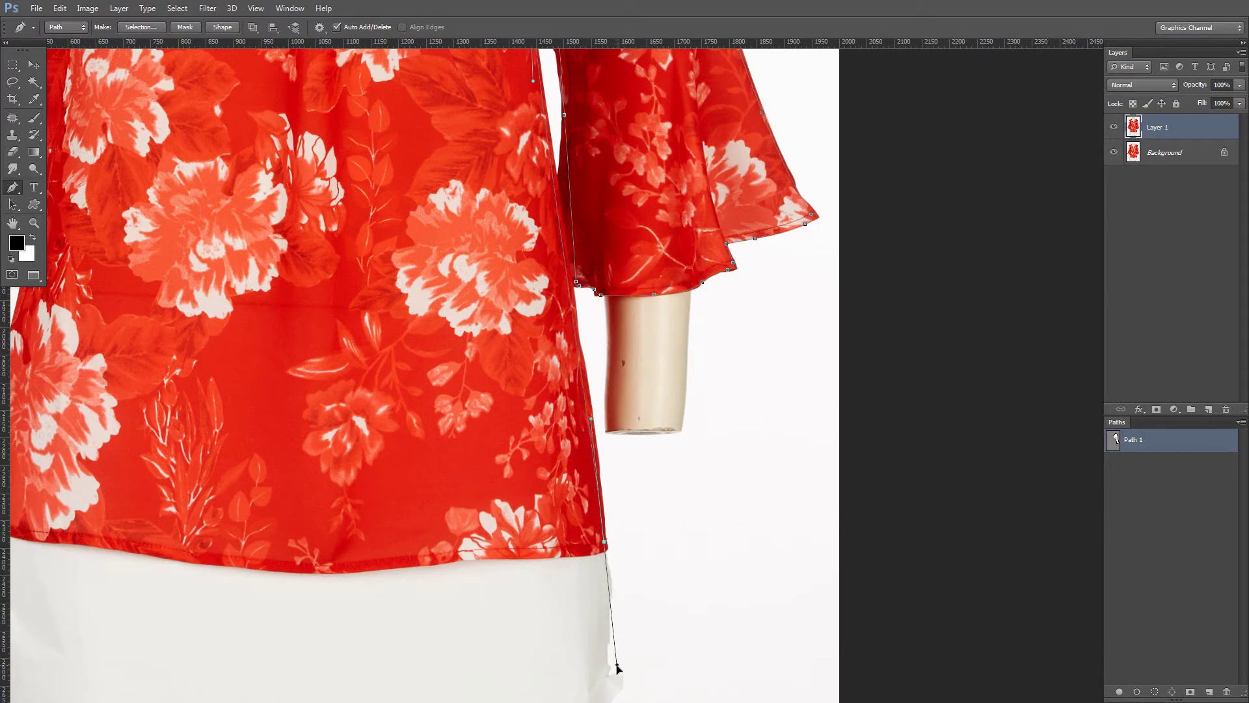
- Trace the hem to the blouse's centre, close the half outline up to the neckline and load it as a selection
{"action": "scroll", "coordinate": [608, 557], "scroll_direction": "up", "scroll_amount": 4}
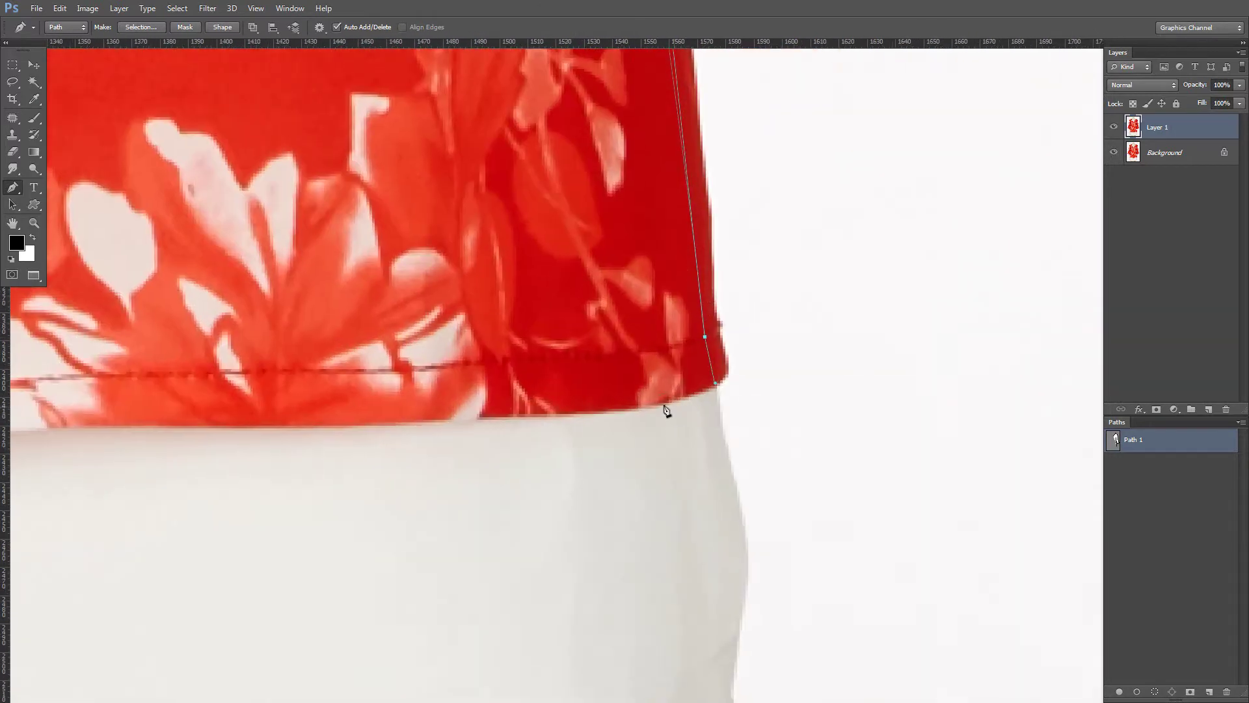
{"action": "key", "text": "ctrl+minus"}
{"action": "left_click_drag", "start_coordinate": [342, 399], "coordinate": [664, 403]}
{"action": "scroll", "coordinate": [540, 402], "scroll_direction": "left", "scroll_amount": 3}
{"action": "scroll", "coordinate": [518, 413], "scroll_direction": "down", "scroll_amount": 1}
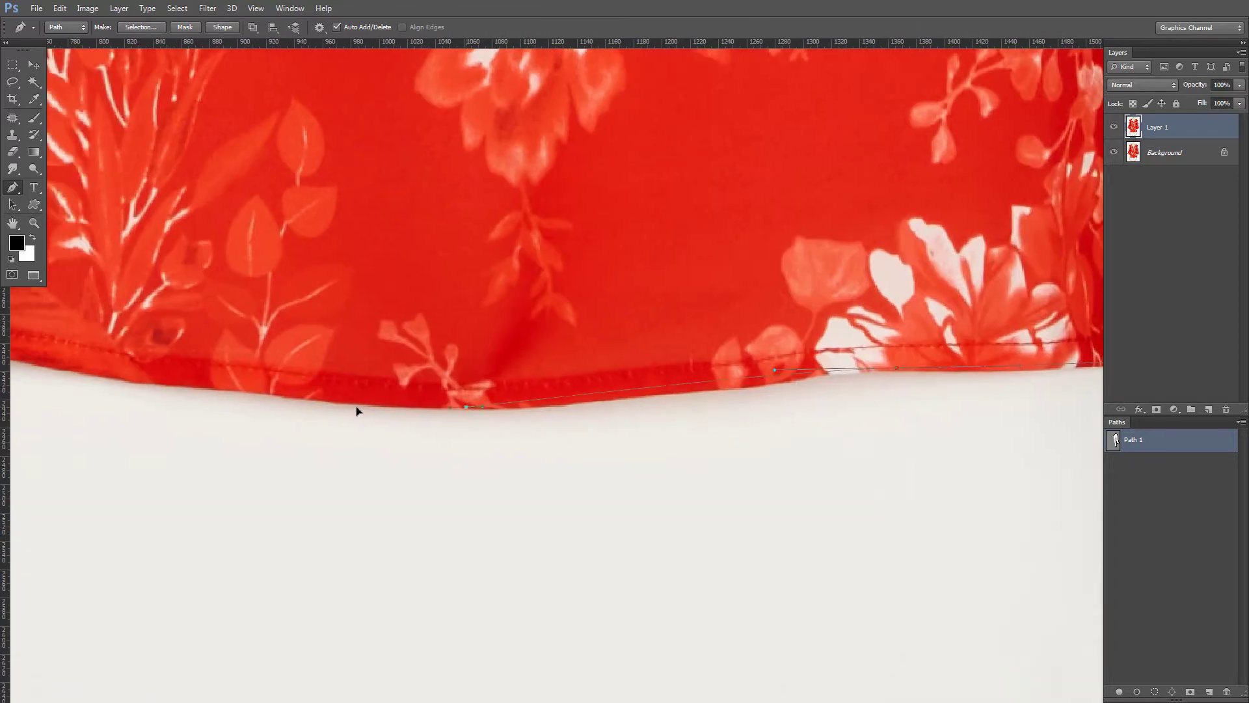
{"action": "left_click_drag", "start_coordinate": [800, 406], "coordinate": [390, 416]}
{"action": "key", "text": "Escape"}
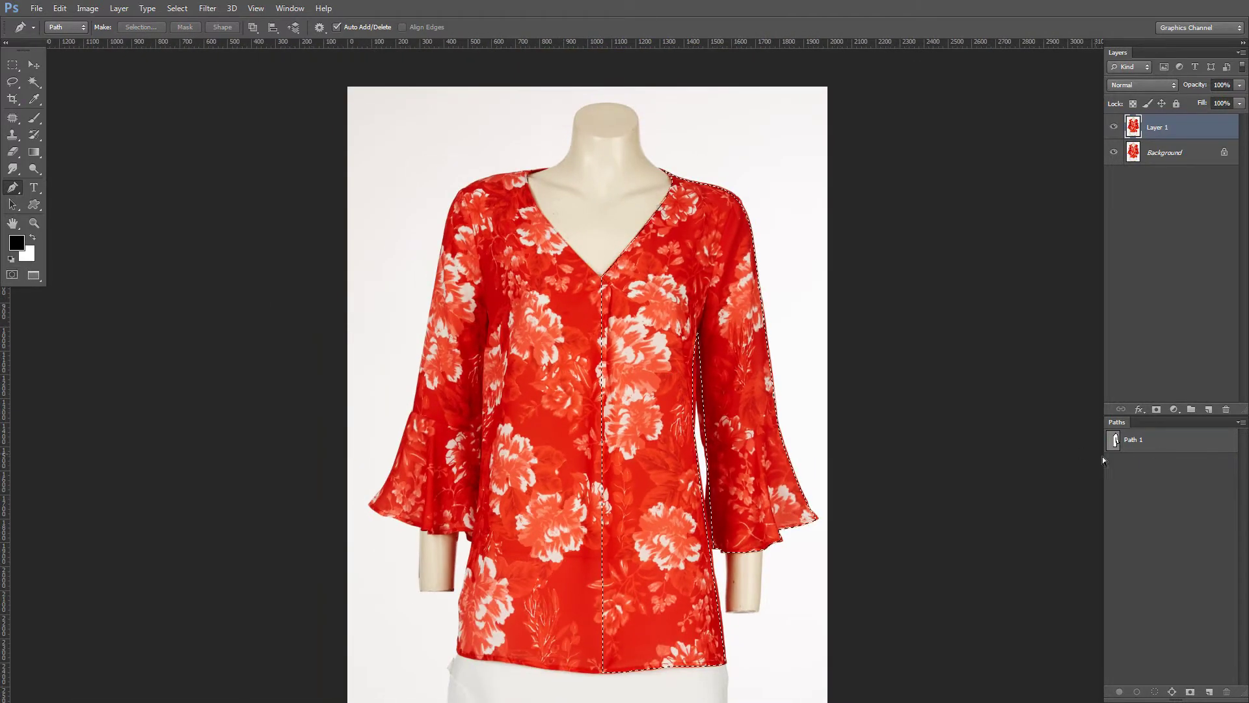
- Flip a copy of the half-blouse outline in Path 1 horizontally and move it over the blouse's left half
{"action": "left_click", "coordinate": [1145, 440]}
{"action": "scroll", "coordinate": [723, 384], "scroll_direction": "down", "scroll_amount": 2}
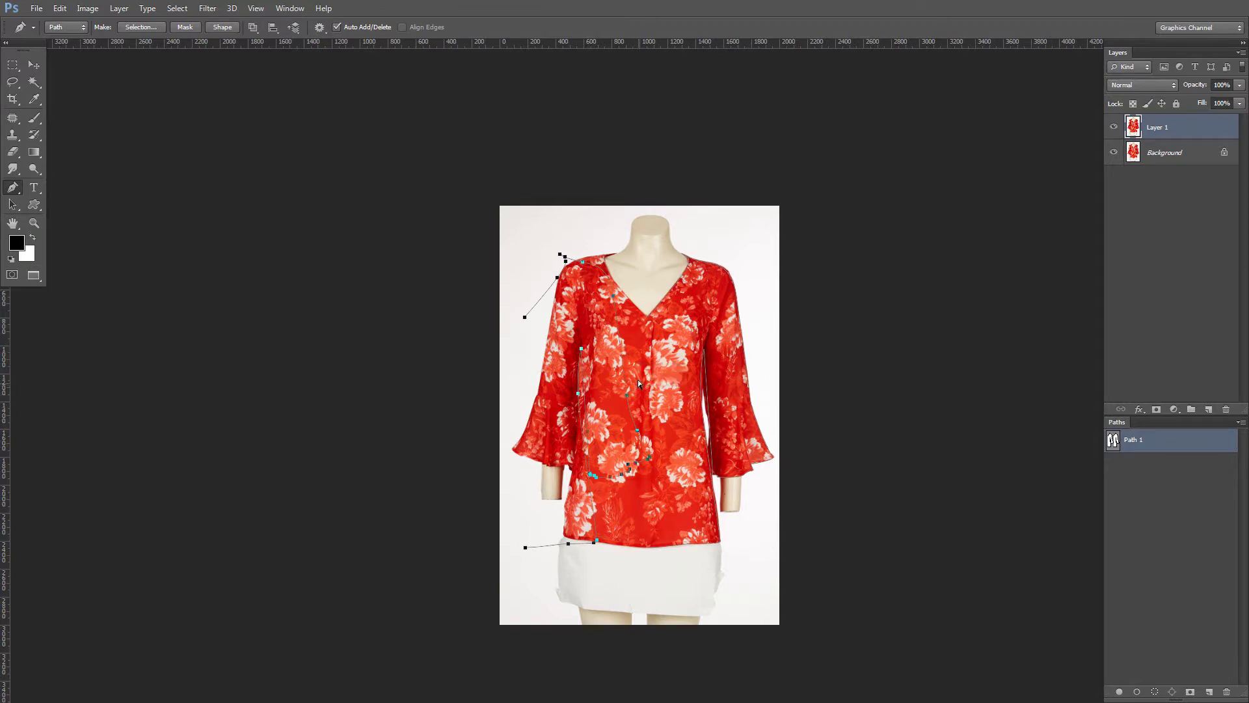
{"action": "key", "text": "ctrl+t"}
{"action": "right_click", "coordinate": [567, 317]}
{"action": "left_click", "coordinate": [663, 521]}
{"action": "left_click_drag", "start_coordinate": [621, 417], "coordinate": [657, 417]}
{"action": "left_click_drag", "start_coordinate": [658, 149], "coordinate": [664, 324]}
{"action": "left_click_drag", "start_coordinate": [647, 333], "coordinate": [582, 341]}
{"action": "left_click_drag", "start_coordinate": [576, 582], "coordinate": [506, 338]}
- Nudge the flipped half outline sideways until it fits the blouse's left half, and commit the transform
{"action": "key", "text": "shift+Left"}
{"action": "key", "text": "shift+Left"}
{"action": "key", "text": "shift+Left"}
{"action": "key", "text": "shift+Left"}
{"action": "key", "text": "shift+Left"}
{"action": "key", "text": "shift+Left"}
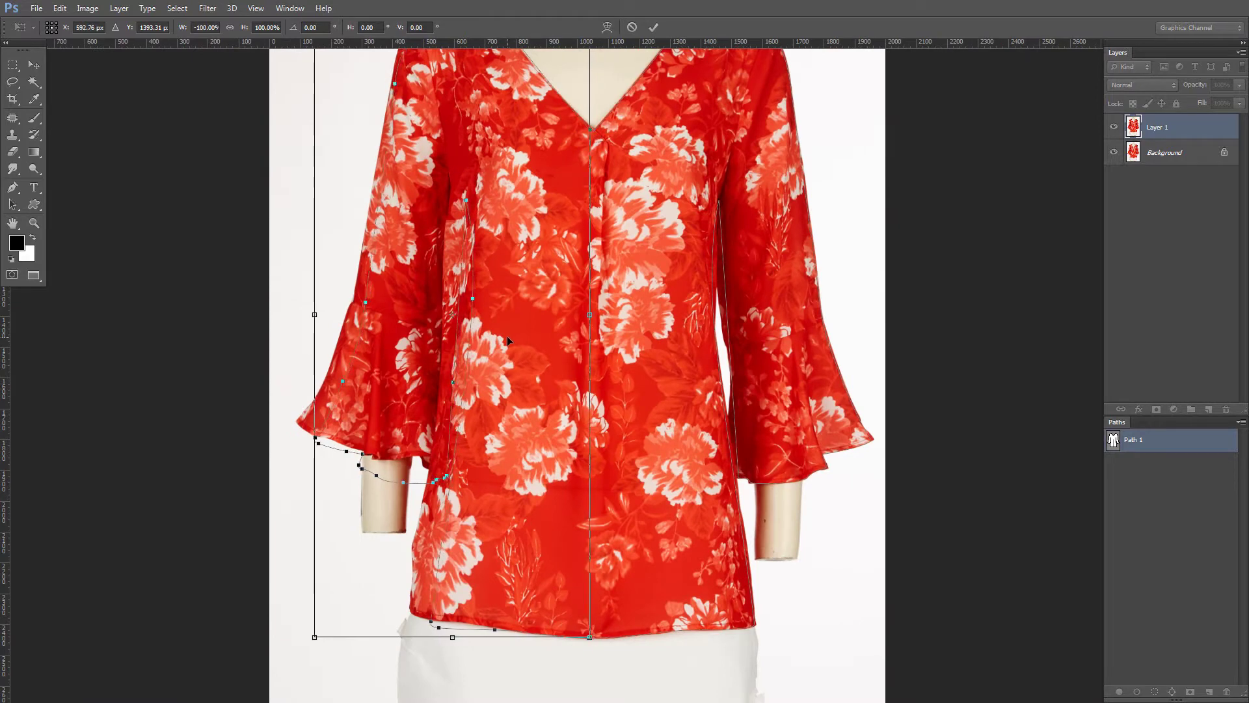
{"action": "key", "text": "shift+Right"}
{"action": "key", "text": "Right"}
{"action": "key", "text": "Right"}
{"action": "key", "text": "Right"}
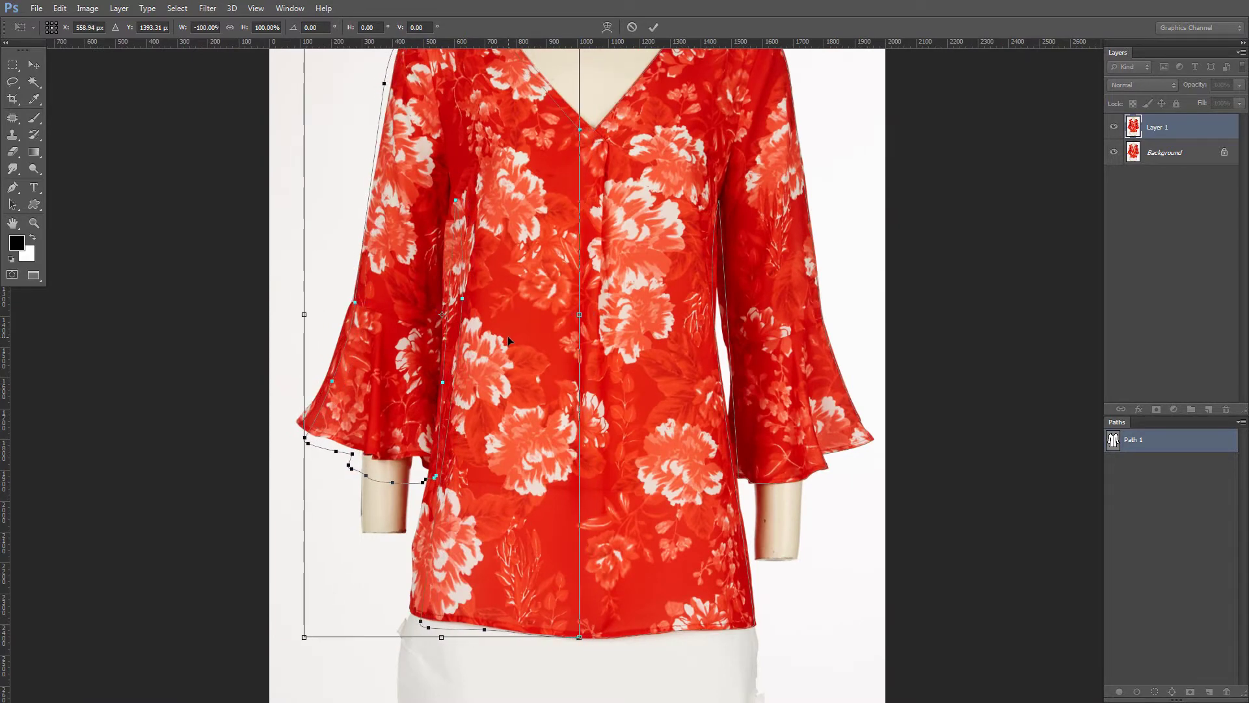
{"action": "key", "text": "shift+Left"}
{"action": "left_click_drag", "start_coordinate": [510, 179], "coordinate": [422, 335]}
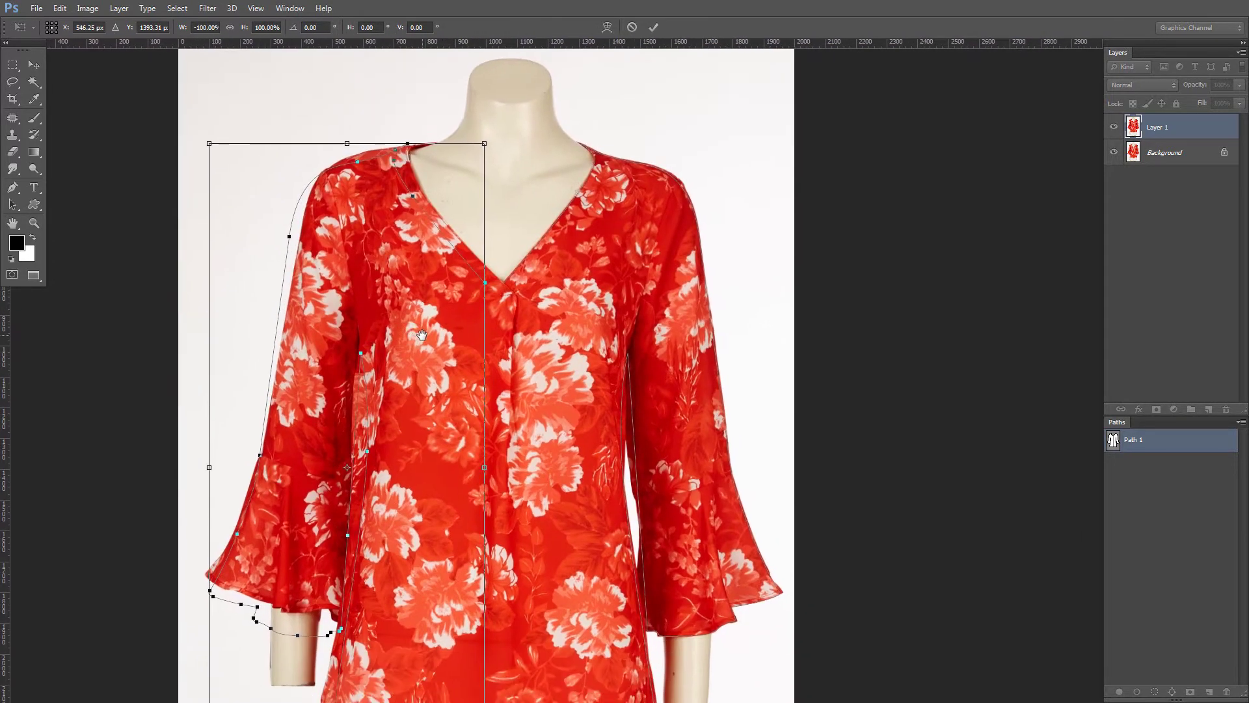
{"action": "key", "text": "shift+Right"}
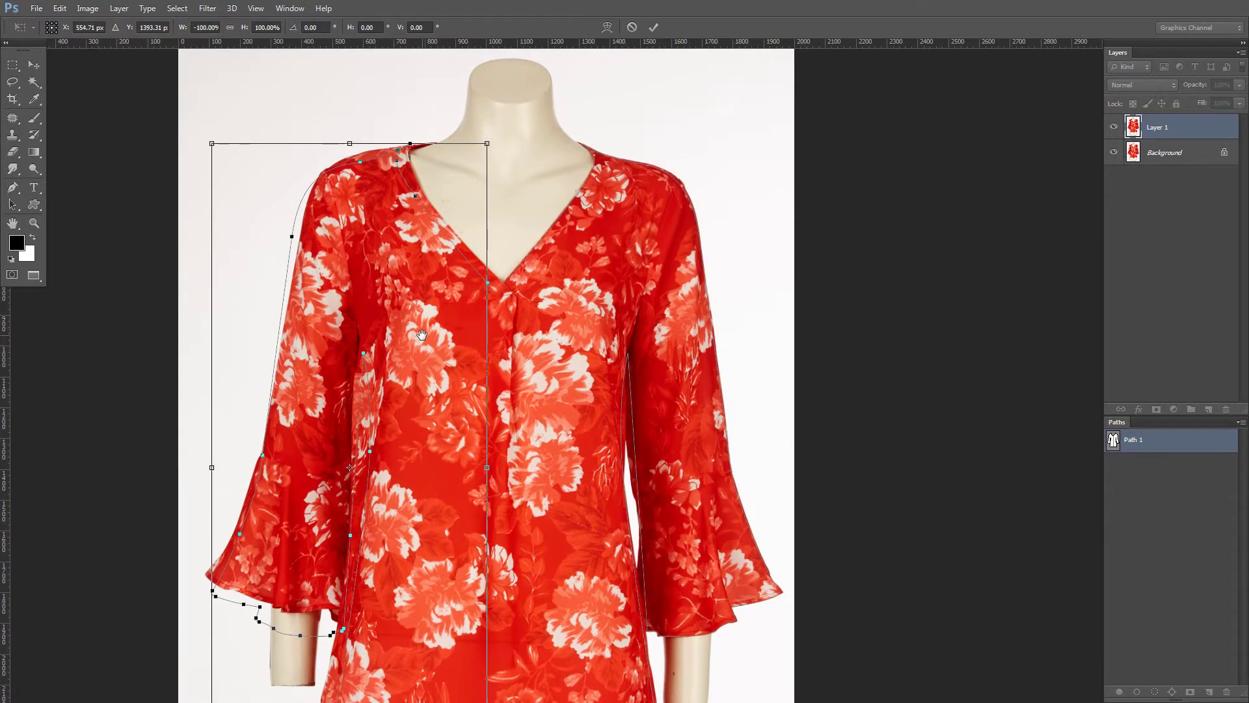
{"action": "key", "text": "Return"}
{"action": "key", "text": "ctrl+minus"}
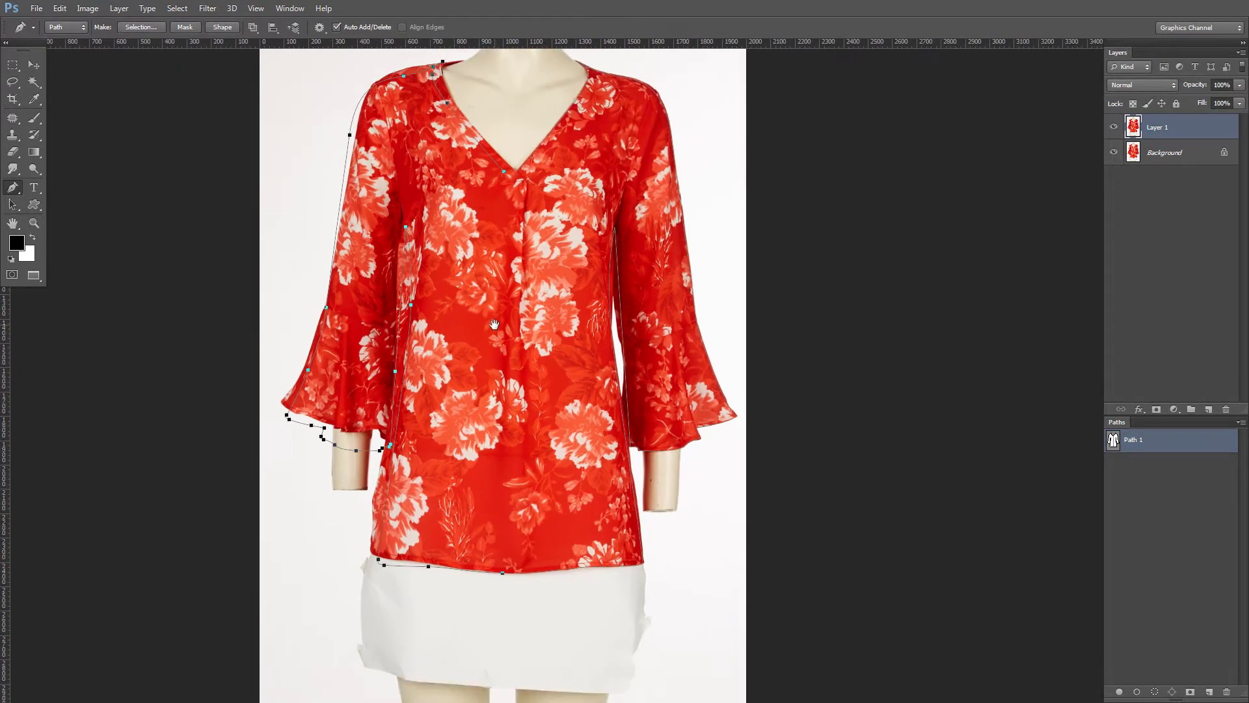
- Add a new layer above Layer 1 and load the readjusted outline in Path 1 as a selection
{"action": "left_click_drag", "start_coordinate": [477, 317], "coordinate": [485, 379]}
{"action": "left_click", "coordinate": [1209, 409]}
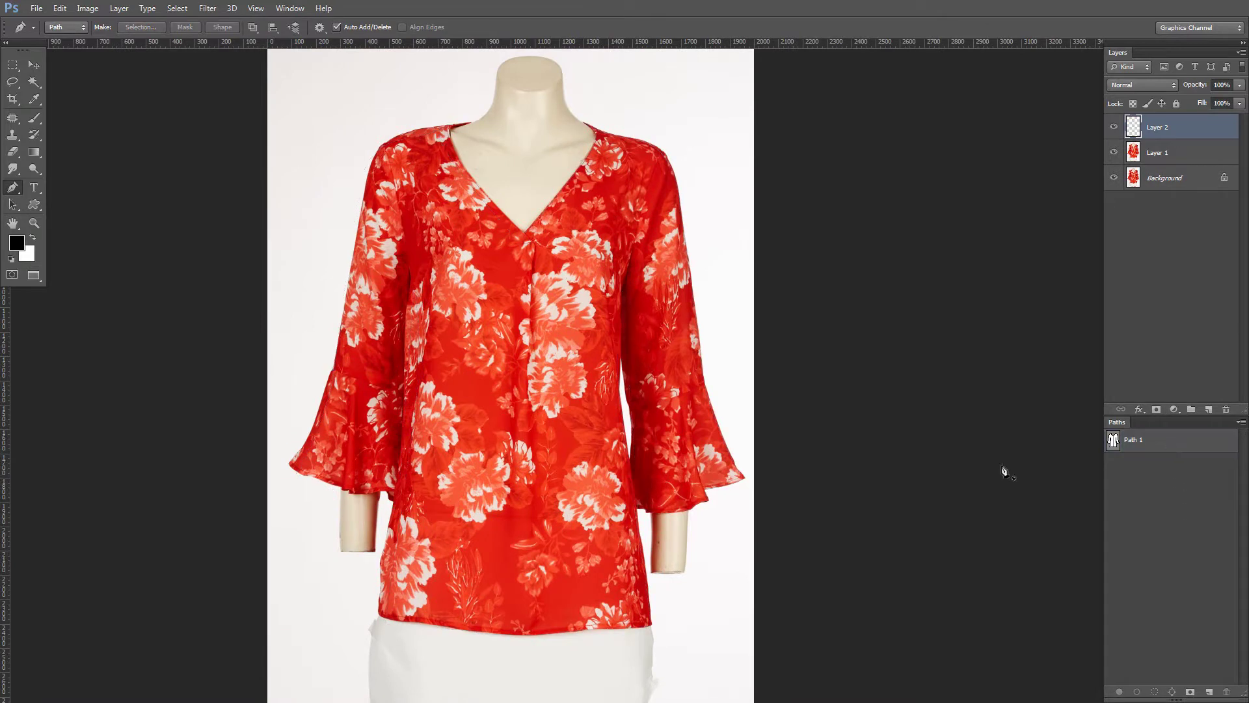
{"action": "key", "text": "ctrl+t"}
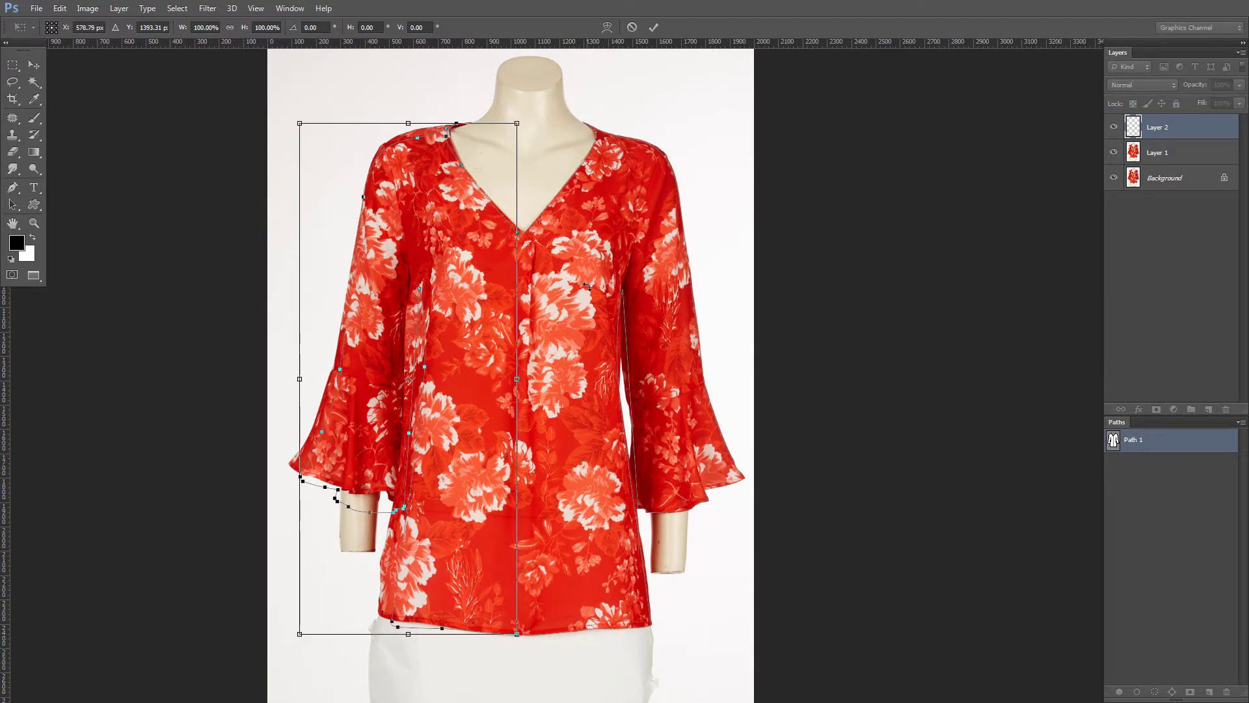
{"action": "key", "text": "Return"}
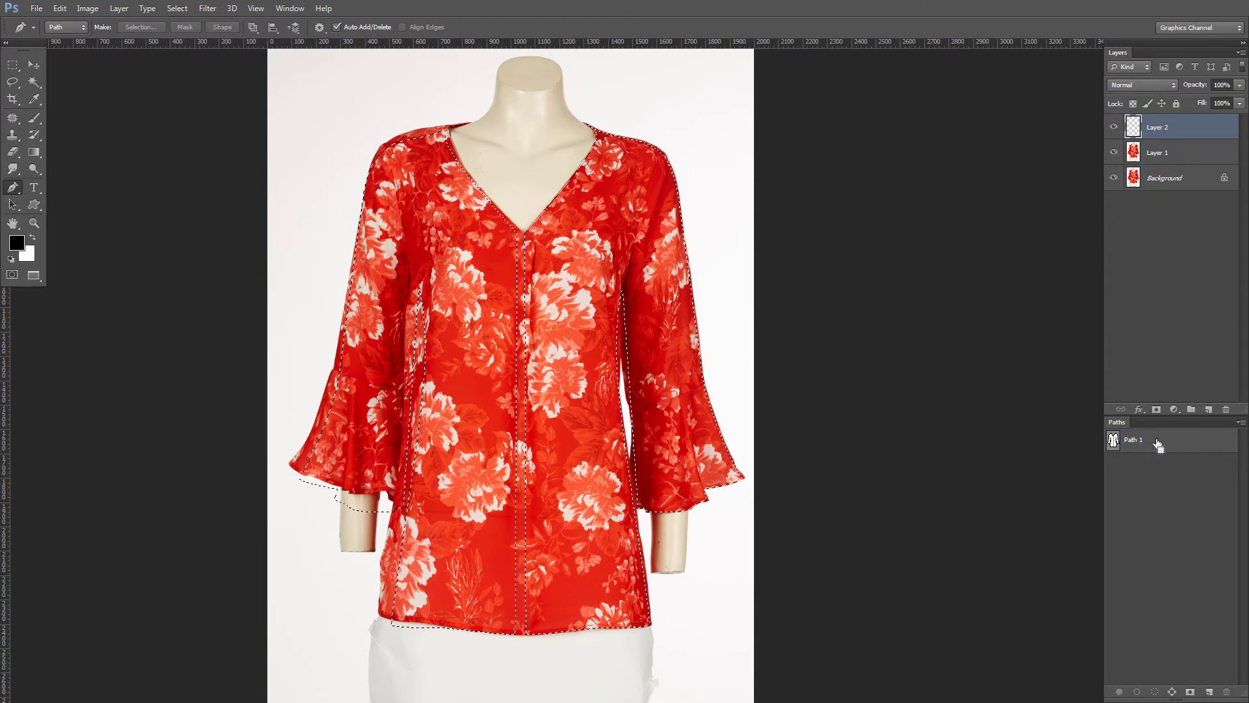
- Set the foreground colour to the web-safe green 33cc00
{"action": "left_click", "coordinate": [18, 244]}
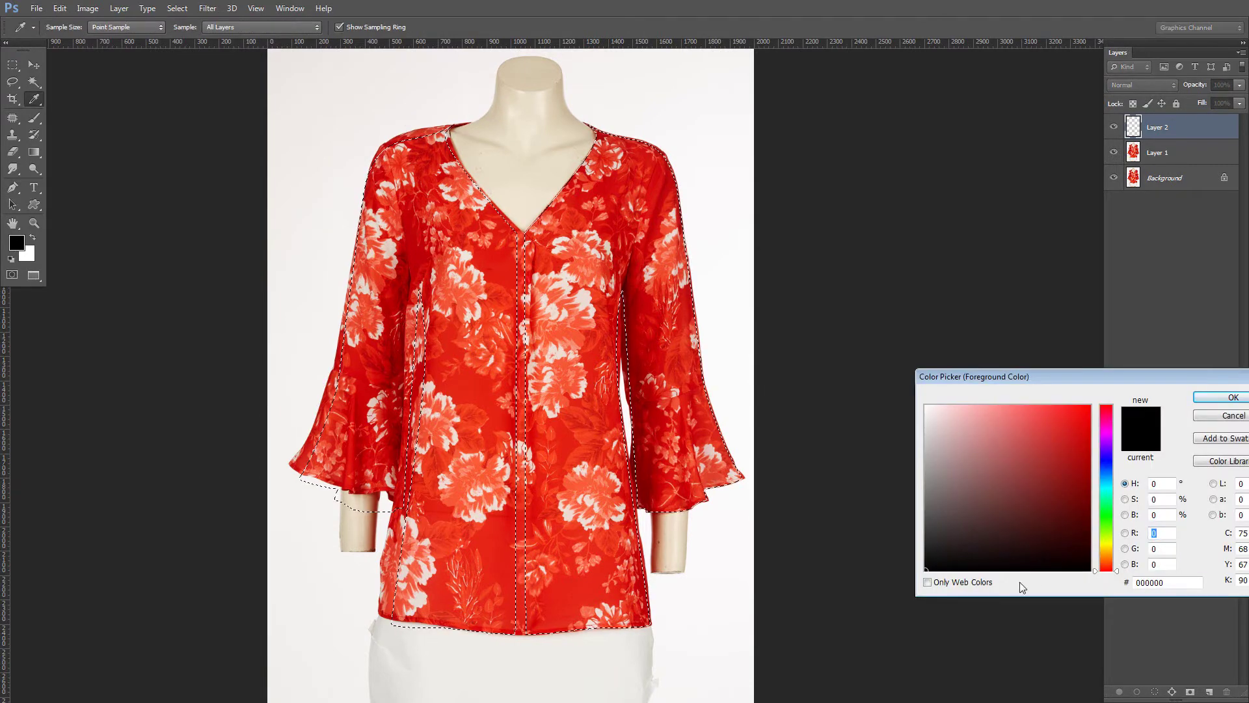
{"action": "left_click", "coordinate": [949, 585]}
{"action": "left_click_drag", "start_coordinate": [1107, 451], "coordinate": [1107, 518]}
{"action": "left_click", "coordinate": [1081, 433]}
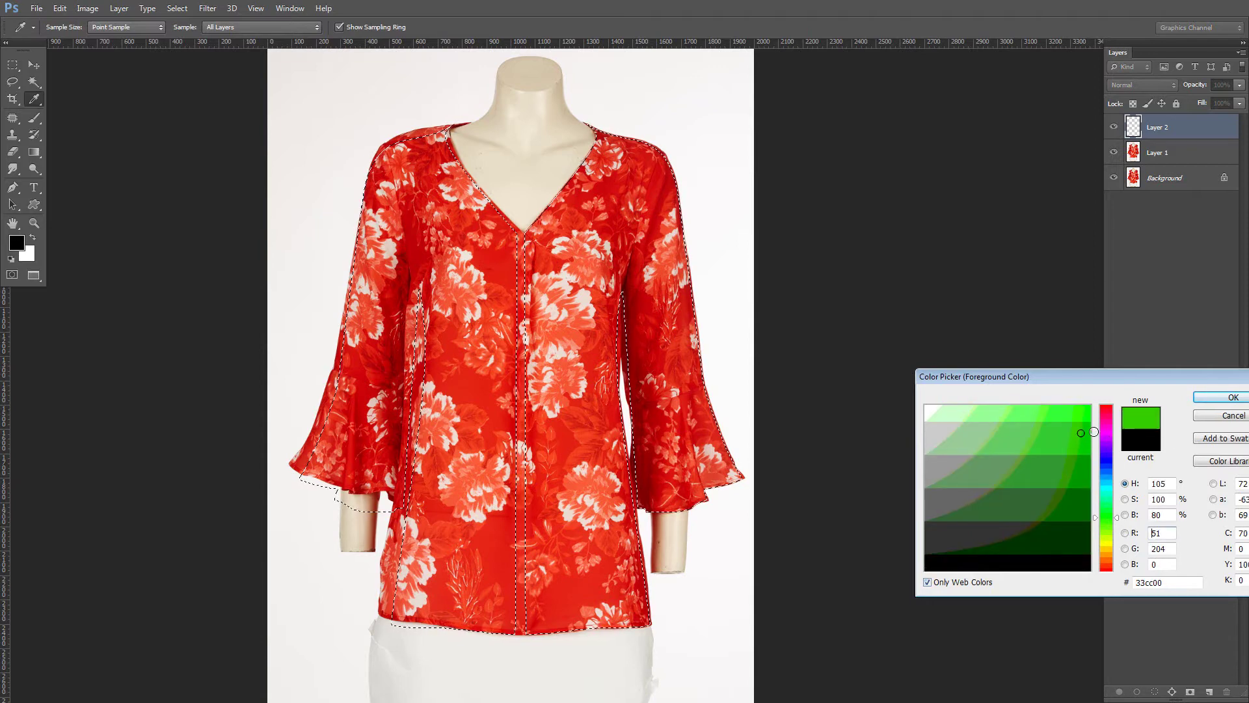
{"action": "left_click", "coordinate": [1198, 399]}
- Stroke the selection on Layer 2 with the green colour, centred on its edge in Normal mode at 100% opacity, and deselect
{"action": "key", "text": "alt+e"}
{"action": "key", "text": "s"}
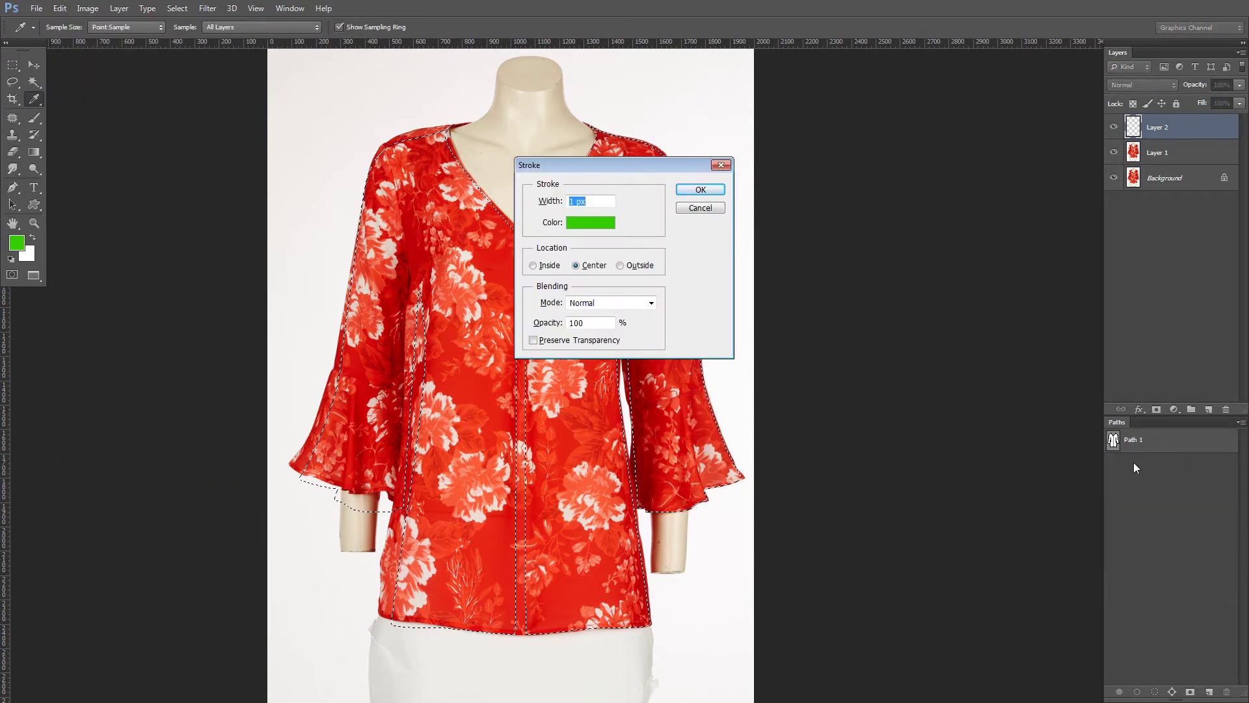
{"action": "key", "text": "Return"}
{"action": "key", "text": "ctrl+d"}
- Open Layer 1 in Liquify and show Layer 2 as the backdrop for a guide
{"action": "left_click_drag", "start_coordinate": [665, 200], "coordinate": [748, 312]}
{"action": "scroll", "coordinate": [637, 183], "scroll_direction": "down", "scroll_amount": 6}
{"action": "key", "text": "alt+bracketleft"}
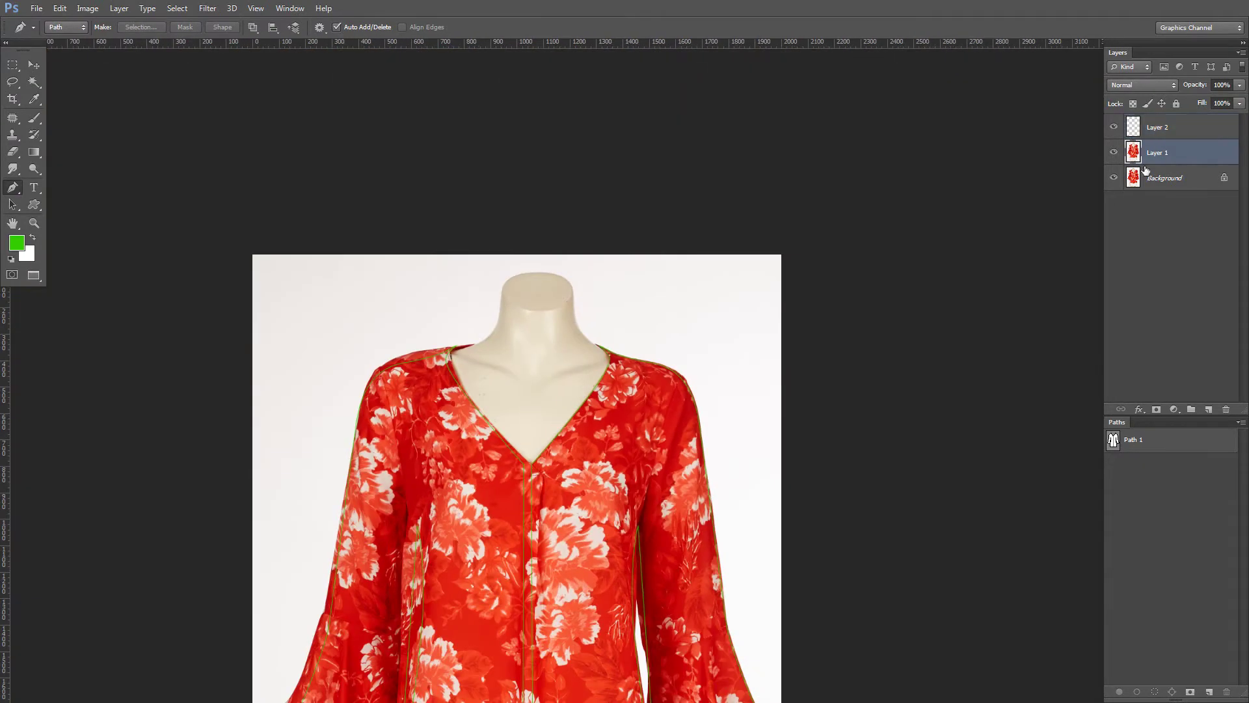
{"action": "key", "text": "ctrl+shift+x"}
{"action": "left_click", "coordinate": [1055, 382]}
{"action": "left_click", "coordinate": [1165, 396]}
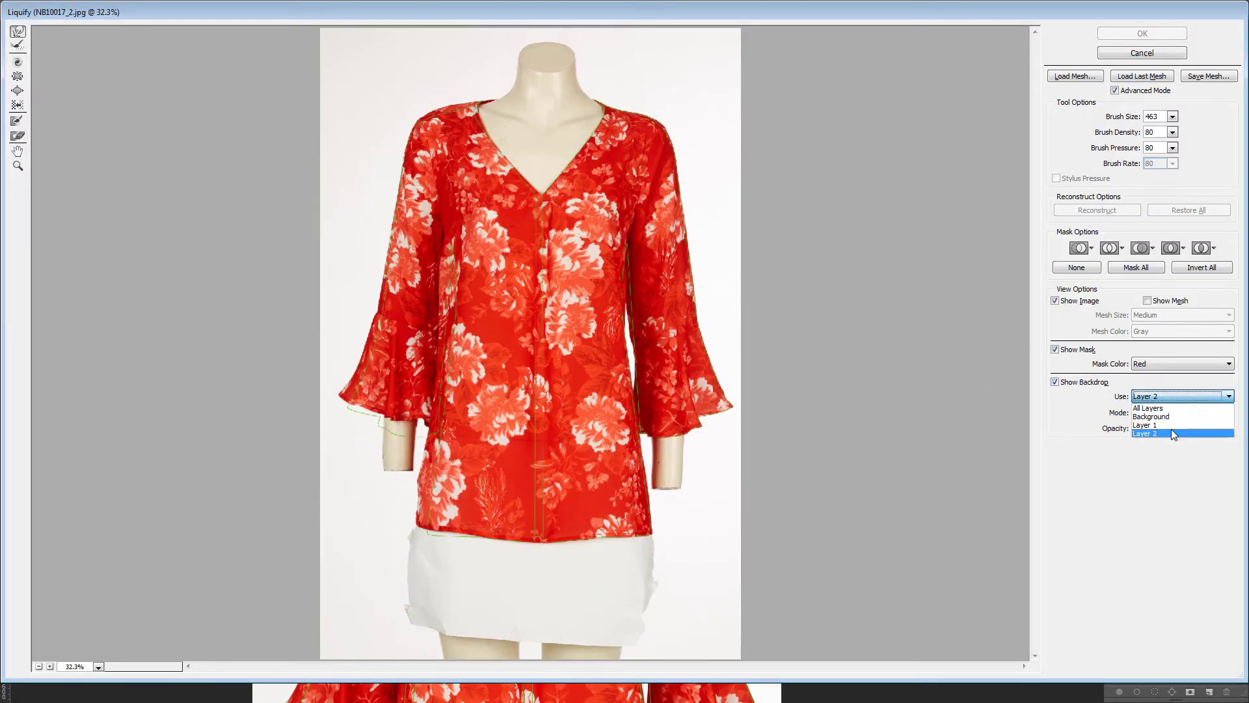
- Warp the left part of the blouse's hem down onto the green guide line
{"action": "left_click", "coordinate": [723, 527]}
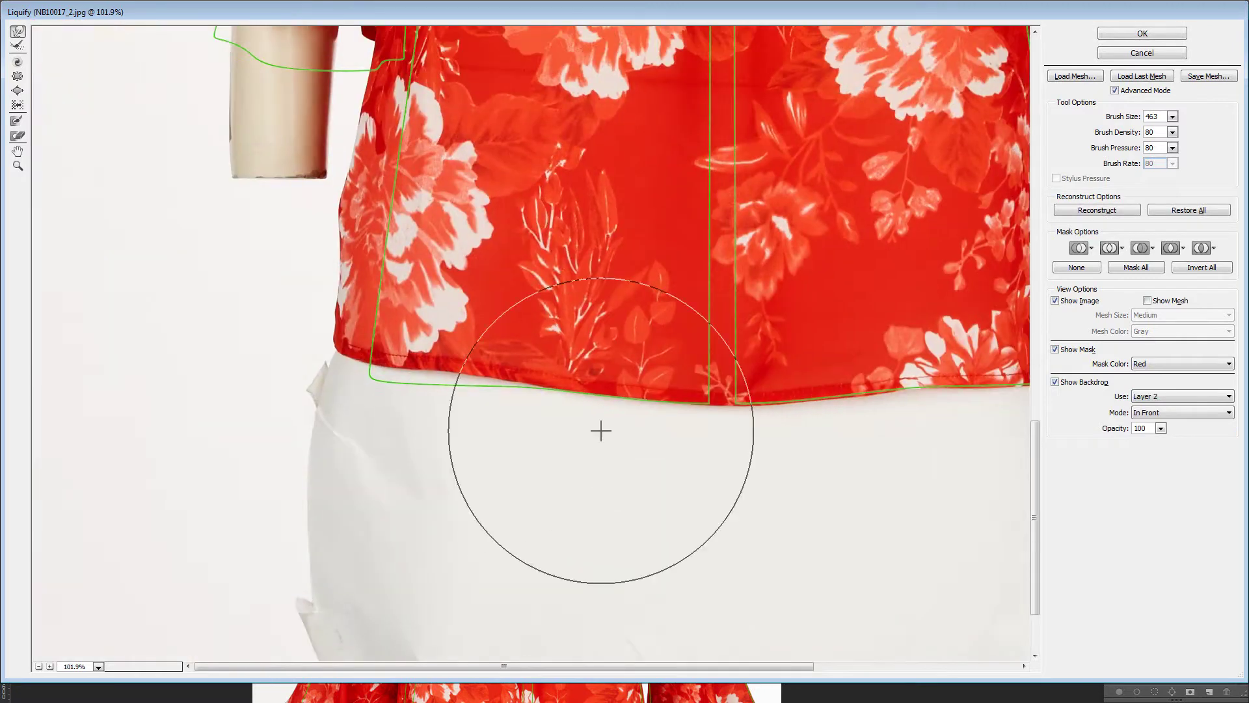
{"action": "mouse_move", "coordinate": [465, 351]}
{"action": "left_mouse_down"}
{"action": "mouse_move", "coordinate": [498, 357]}
{"action": "mouse_move", "coordinate": [487, 372]}
{"action": "left_mouse_up"}
{"action": "key", "text": "]"}
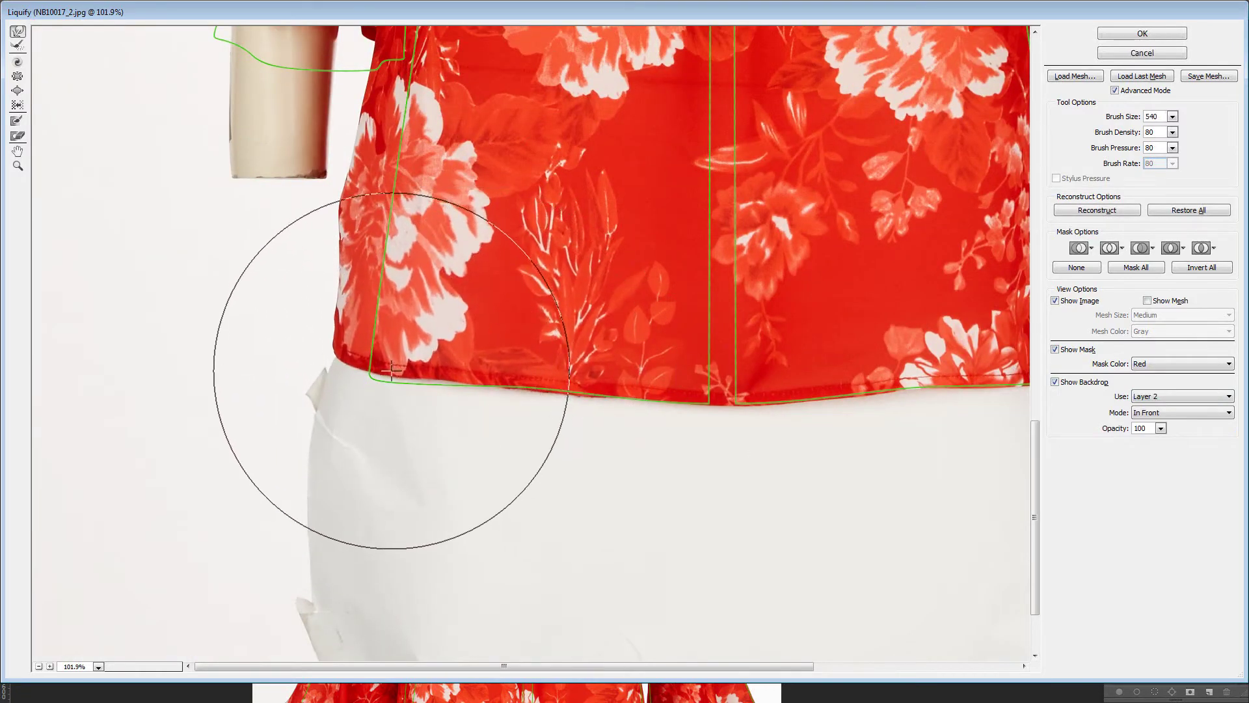
{"action": "left_click_drag", "start_coordinate": [318, 335], "coordinate": [315, 346]}
{"action": "key", "text": "["}
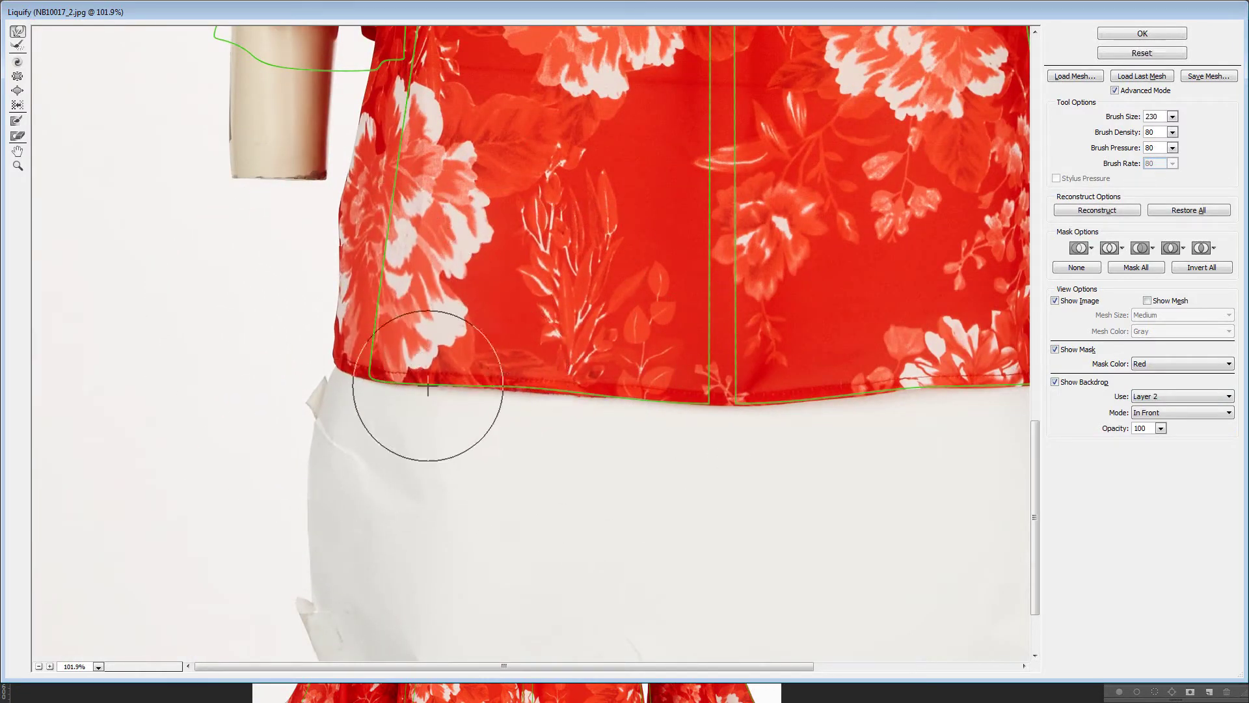
{"action": "mouse_move", "coordinate": [653, 439]}
{"action": "left_mouse_down"}
{"action": "mouse_move", "coordinate": [674, 457]}
{"action": "mouse_move", "coordinate": [631, 423]}
{"action": "left_mouse_up"}
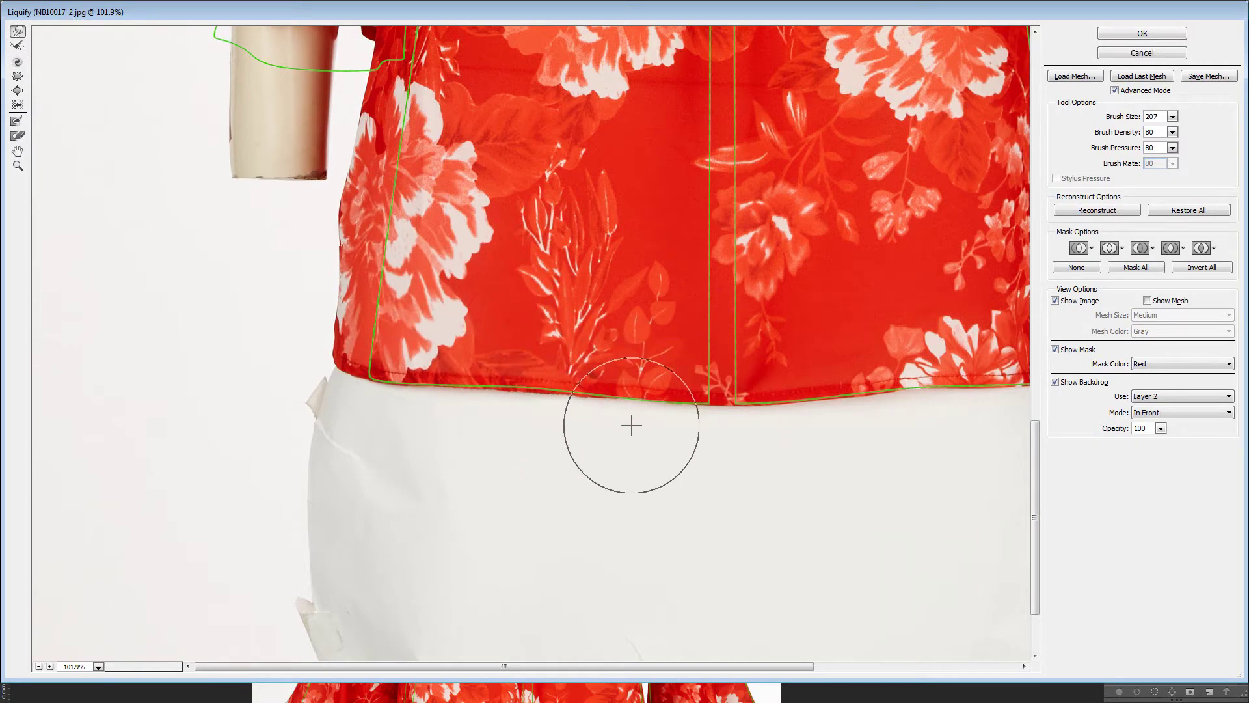
- Warp the outer edge of the left sleeve inward toward the green guide line with a large brush
{"action": "scroll", "coordinate": [646, 427], "scroll_direction": "up", "scroll_amount": 5}
{"action": "scroll", "coordinate": [631, 372], "scroll_direction": "down", "scroll_amount": 2}
{"action": "scroll", "coordinate": [351, 327], "scroll_direction": "up", "scroll_amount": 5}
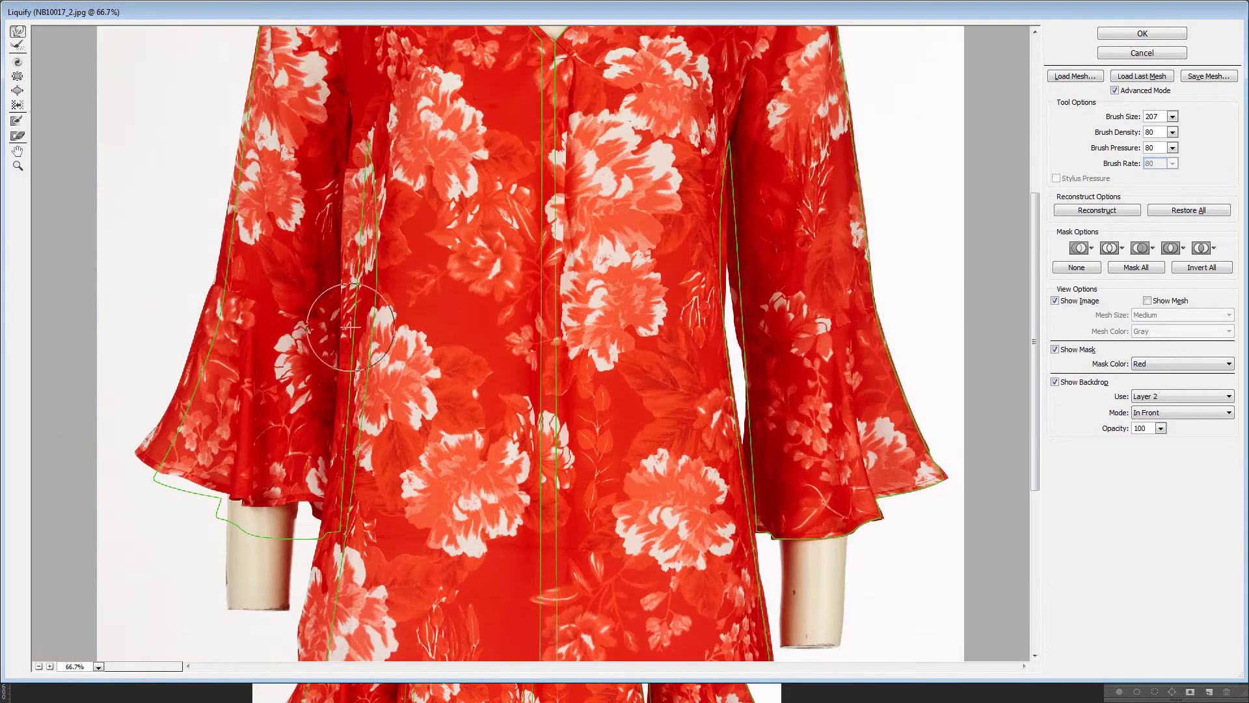
{"action": "left_click", "coordinate": [407, 320], "text": "alt"}
{"action": "left_click_drag", "start_coordinate": [373, 256], "coordinate": [403, 265]}
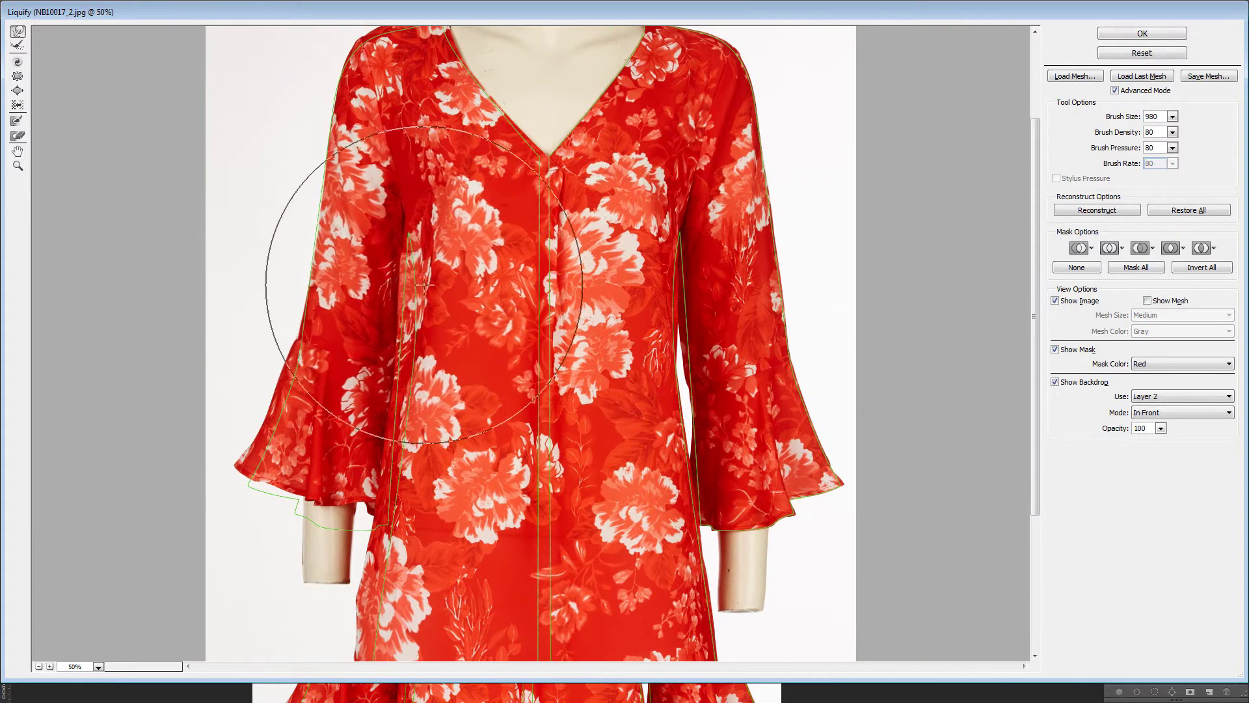
{"action": "key", "text": "["}
{"action": "left_click_drag", "start_coordinate": [430, 201], "coordinate": [430, 260]}
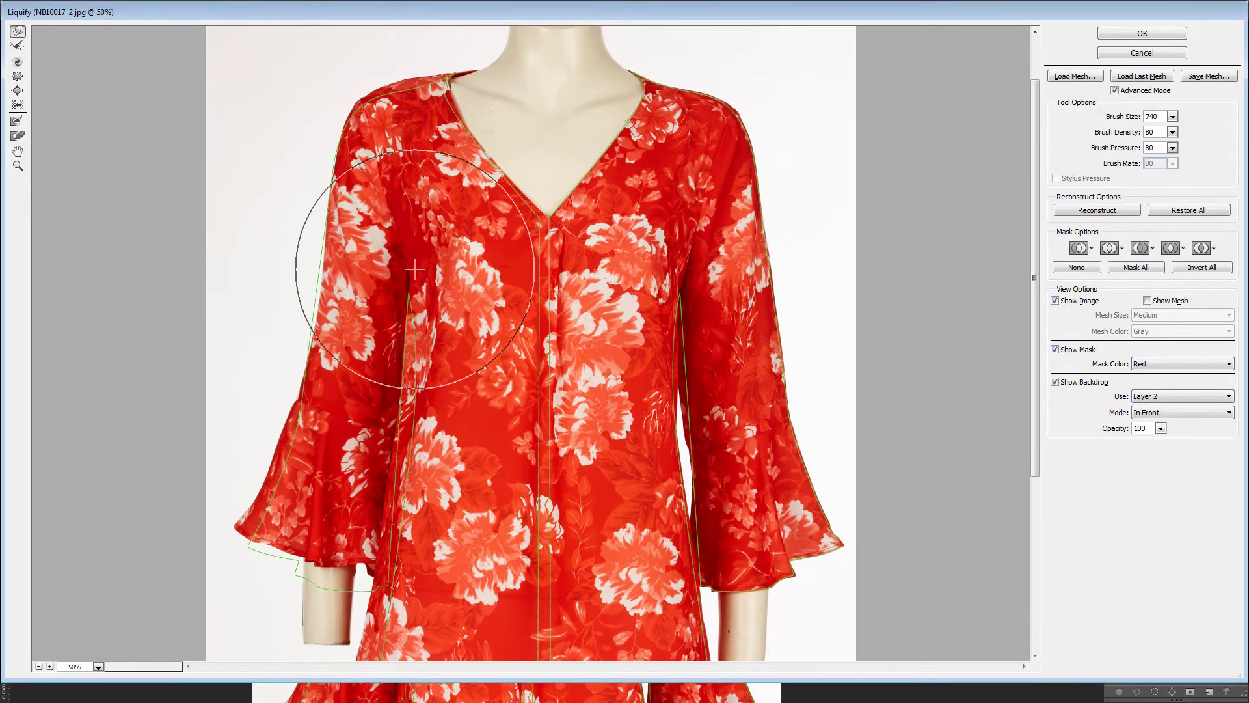
- Warp the flared tip of the left cuff inward to meet the green guide line
{"action": "scroll", "coordinate": [230, 274], "scroll_direction": "down", "scroll_amount": 3}
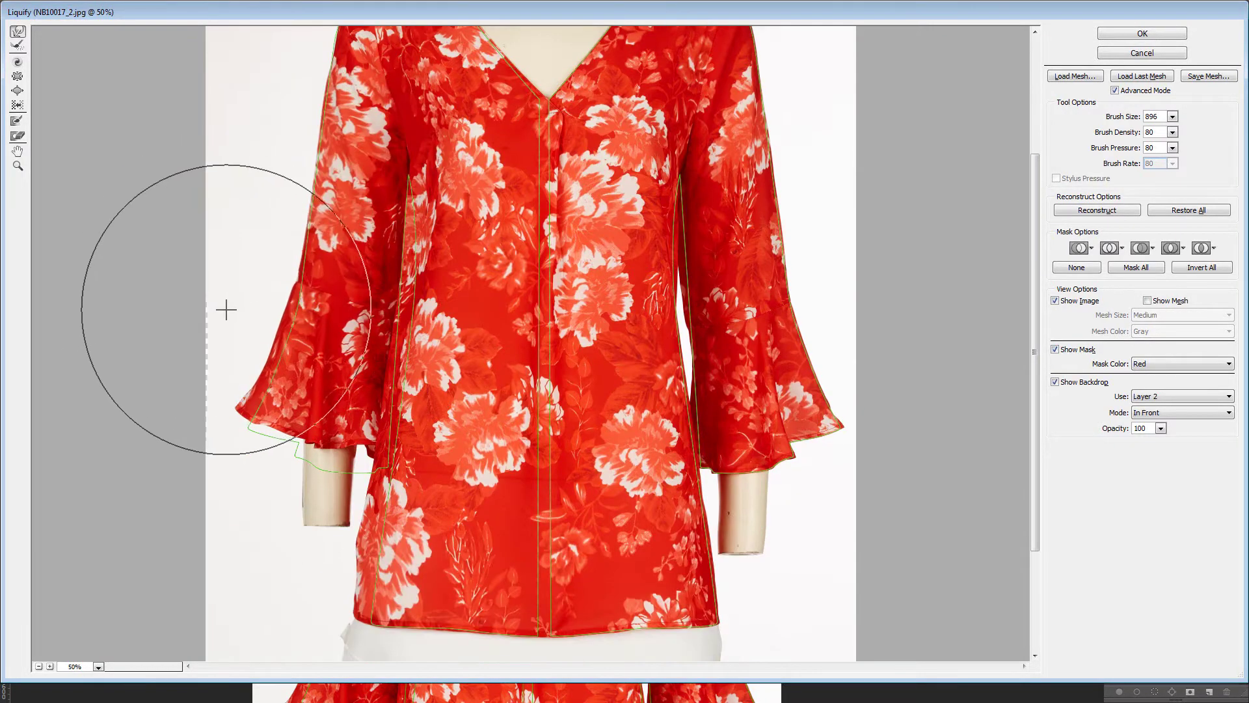
{"action": "key", "text": "bracketright"}
{"action": "key", "text": "bracketright"}
{"action": "left_click_drag", "start_coordinate": [187, 412], "coordinate": [194, 423]}
{"action": "key", "text": "bracketleft"}
{"action": "key", "text": "bracketleft"}
{"action": "key", "text": "bracketleft"}
{"action": "key", "text": "bracketleft"}
{"action": "key", "text": "bracketleft"}
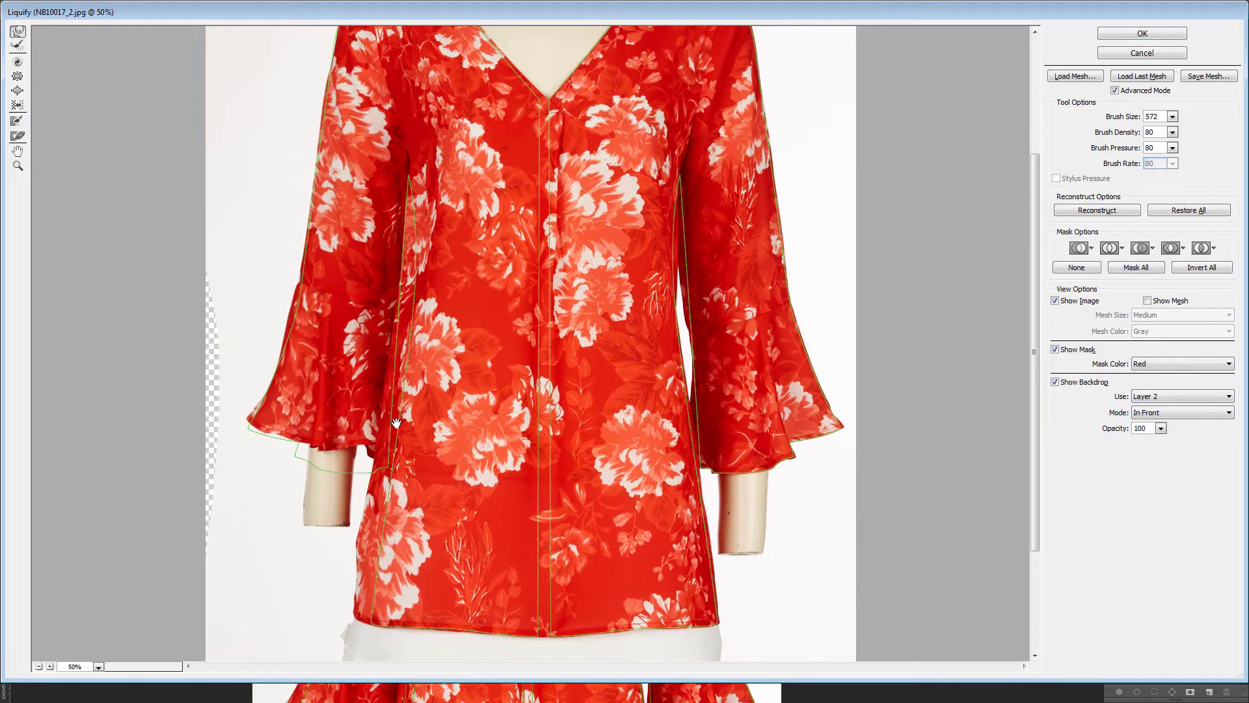
- Warp the left side of the blouse's body inward toward the green guide line, using a larger brush
{"action": "left_click_drag", "start_coordinate": [397, 423], "coordinate": [396, 347]}
{"action": "key", "text": "bracketright"}
{"action": "key", "text": "bracketright"}
{"action": "key", "text": "bracketright"}
{"action": "key", "text": "bracketright"}
{"action": "key", "text": "bracketright"}
{"action": "key", "text": "bracketright"}
{"action": "key", "text": "bracketright"}
{"action": "key", "text": "bracketright"}
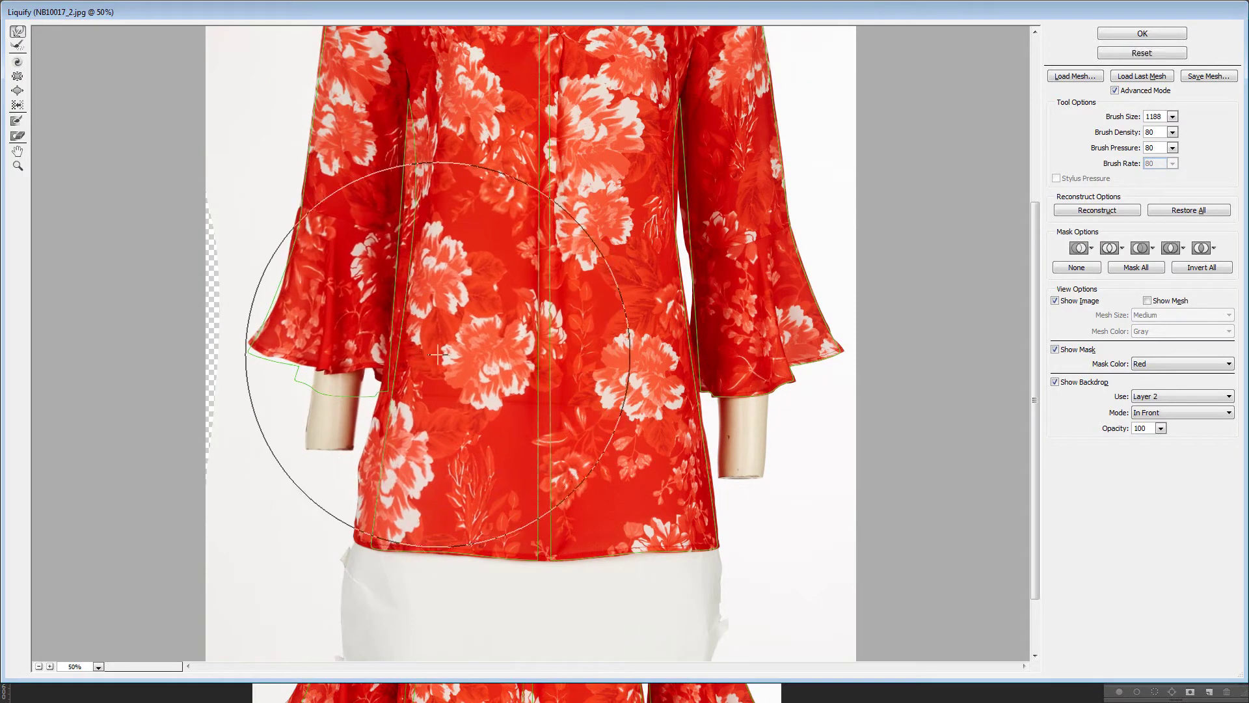
- Warp the lower edge of the left cuff down toward the green guide line
{"action": "key", "text": "bracketleft"}
{"action": "key", "text": "bracketleft"}
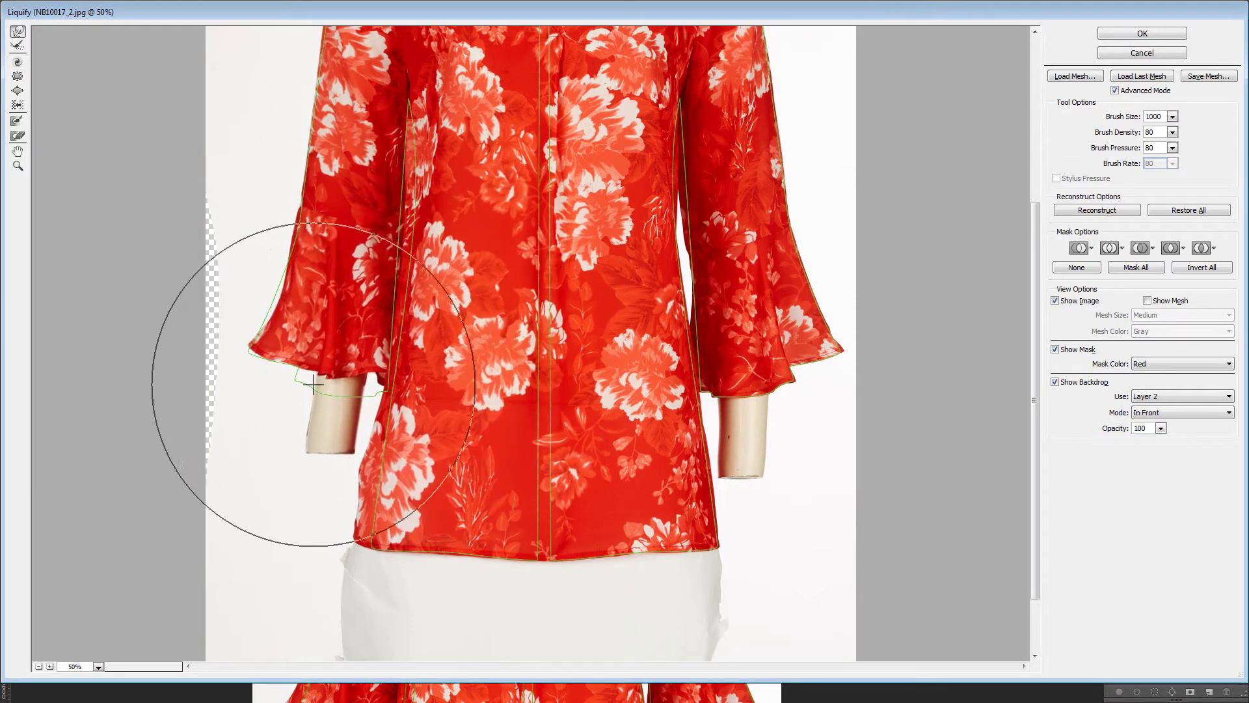
{"action": "key", "text": "bracketleft"}
{"action": "key", "text": "bracketleft"}
{"action": "key", "text": "bracketleft"}
{"action": "key", "text": "bracketleft"}
{"action": "key", "text": "bracketleft"}
{"action": "key", "text": "bracketleft"}
- Refine the left upper sleeve and shoulder against the green guide line, adapting the brush size to the area
{"action": "scroll", "coordinate": [199, 345], "scroll_direction": "up", "scroll_amount": 5}
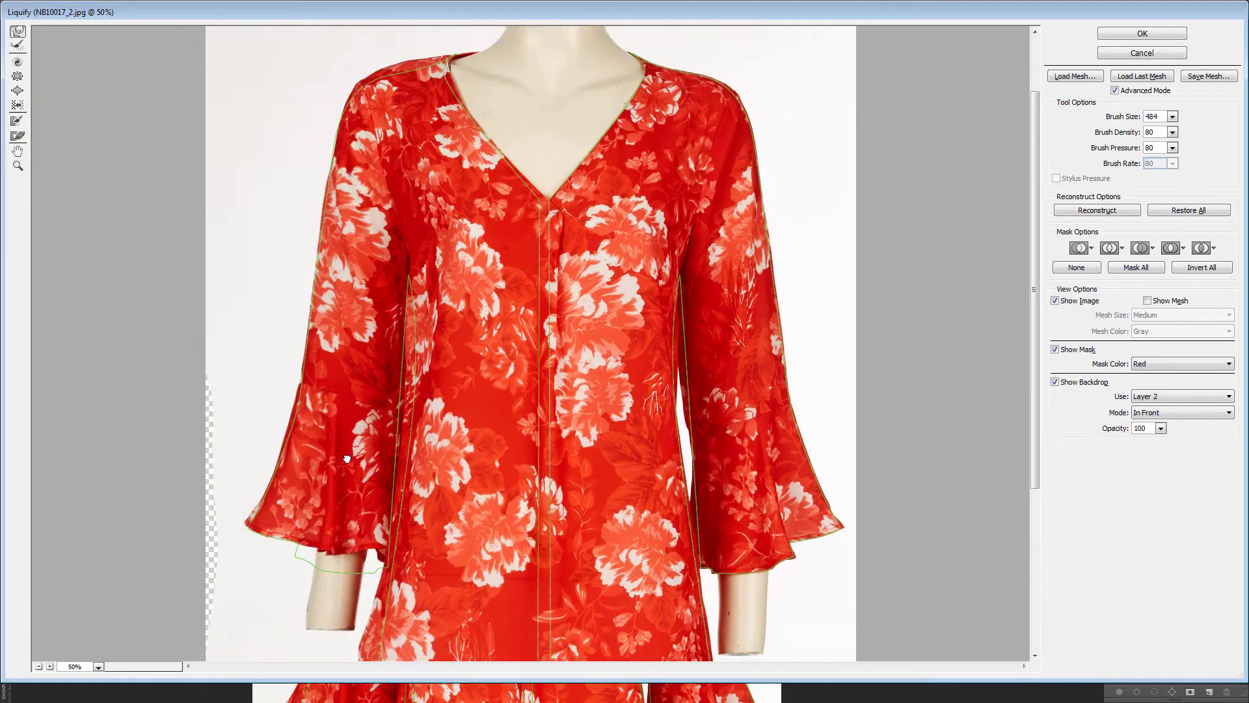
{"action": "key", "text": "bracketleft"}
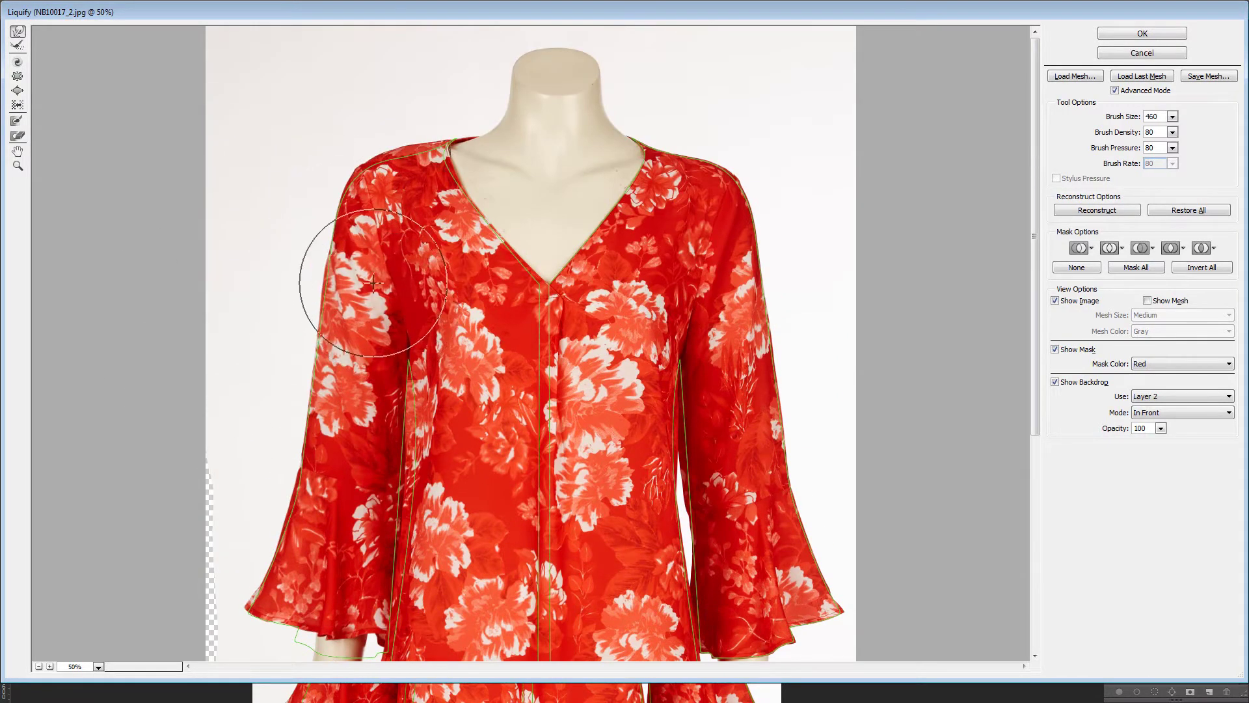
{"action": "left_click", "coordinate": [531, 274], "text": "ctrl"}
{"action": "key", "text": "bracketright"}
{"action": "key", "text": "bracketright"}
{"action": "key", "text": "bracketright"}
{"action": "key", "text": "bracketright"}
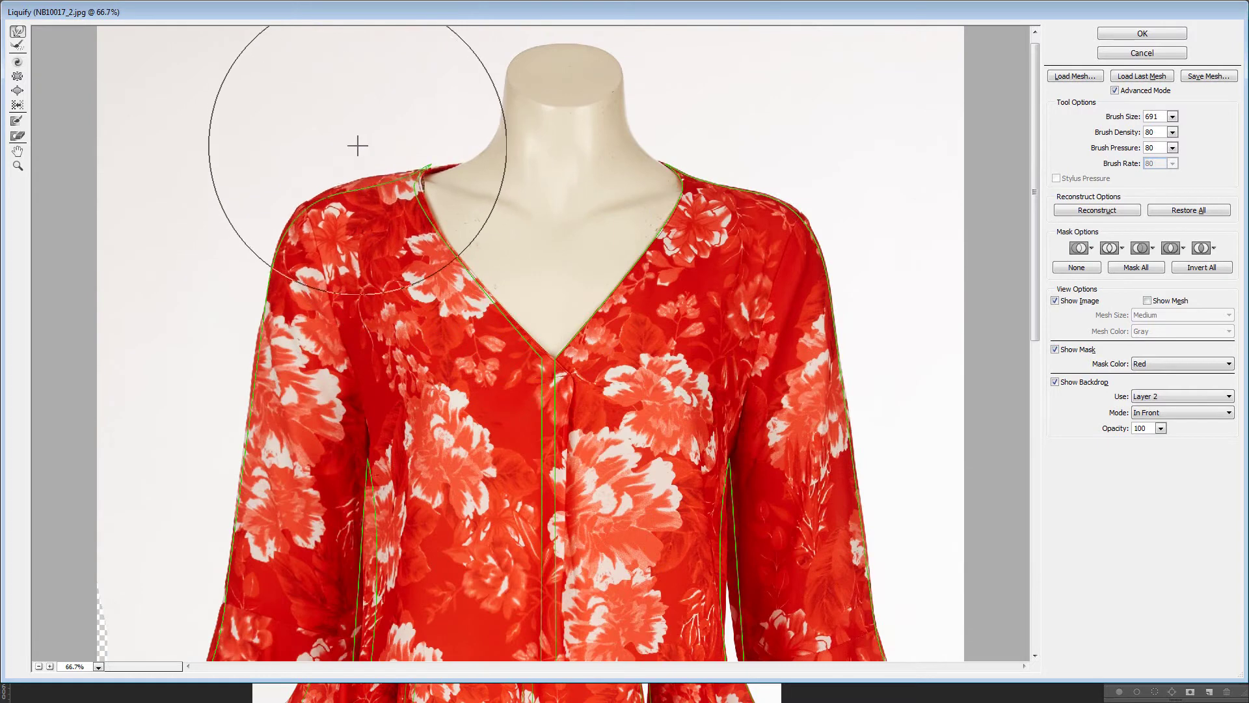
{"action": "key", "text": "bracketleft"}
{"action": "key", "text": "bracketleft"}
{"action": "key", "text": "bracketleft"}
{"action": "key", "text": "bracketleft"}
{"action": "key", "text": "bracketleft"}
{"action": "key", "text": "bracketleft"}
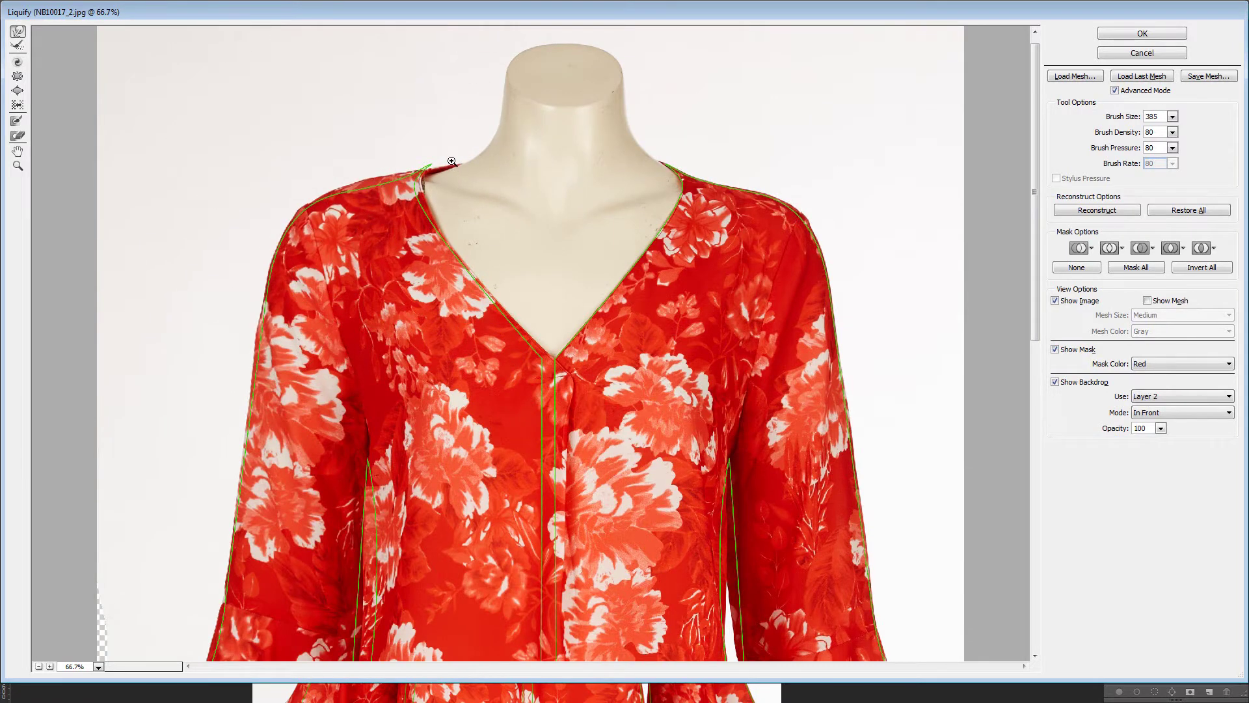
- Warp the left edge of the neckline onto the green guide line
{"action": "left_click", "coordinate": [452, 161]}
{"action": "key", "text": "bracketleft"}
{"action": "key", "text": "bracketleft"}
{"action": "key", "text": "bracketleft"}
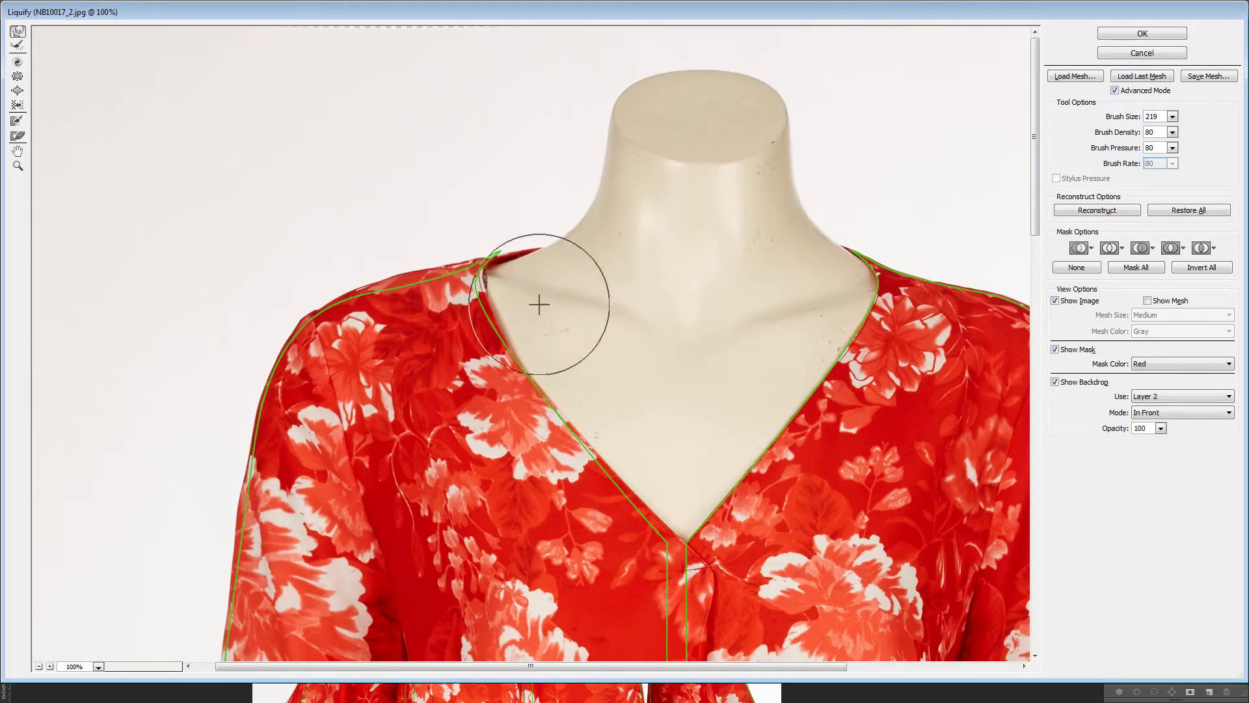
{"action": "key", "text": "bracketright"}
{"action": "key", "text": "bracketright"}
{"action": "key", "text": "bracketright"}
{"action": "key", "text": "bracketright"}
{"action": "key", "text": "bracketright"}
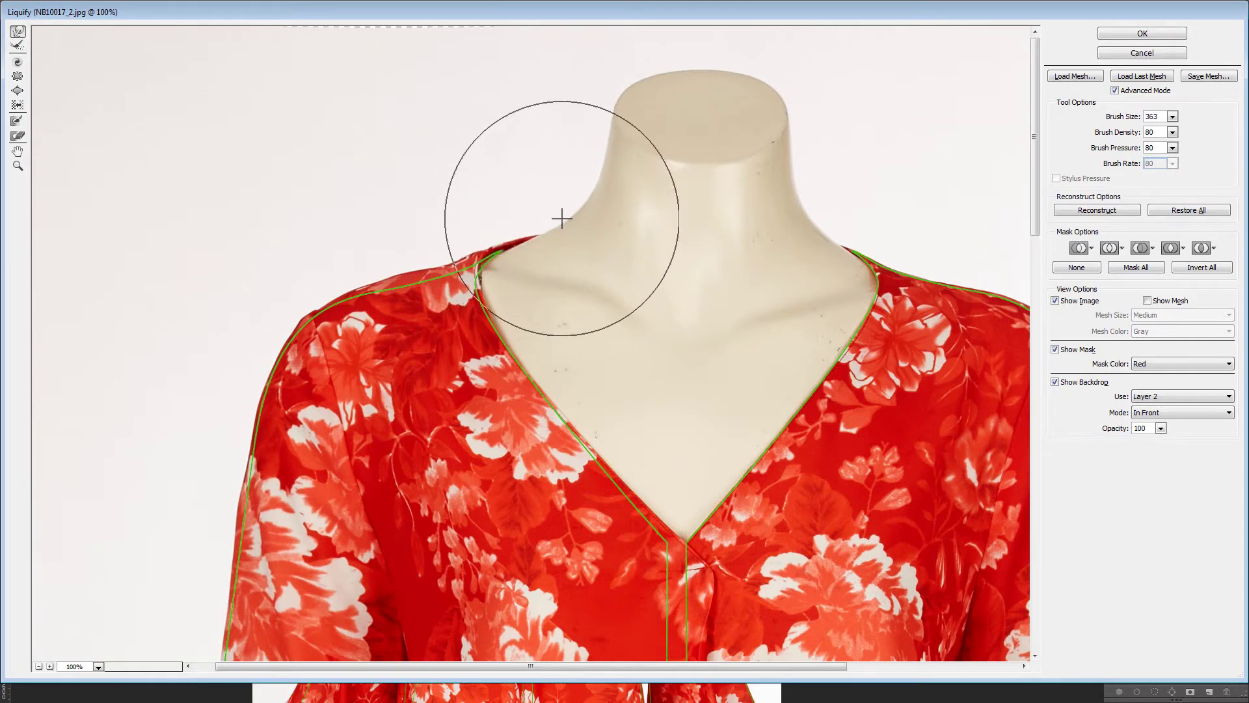
- Warp the upper corner of the left neckline, beside the collar, outward to the guide line with a smaller brush
{"action": "left_click", "coordinate": [562, 218]}
{"action": "key", "text": "bracketleft"}
{"action": "key", "text": "bracketleft"}
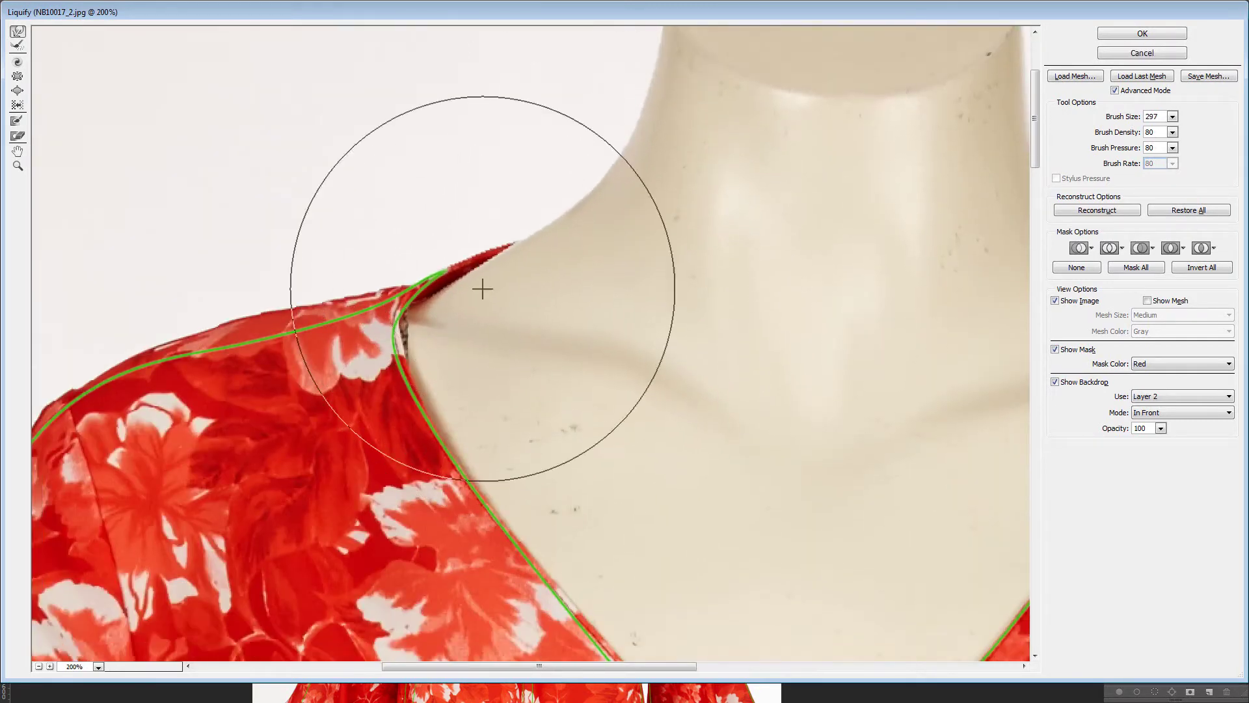
{"action": "key", "text": "bracketleft"}
{"action": "key", "text": "bracketleft"}
{"action": "key", "text": "bracketleft"}
{"action": "key", "text": "bracketleft"}
{"action": "key", "text": "bracketleft"}
{"action": "key", "text": "bracketleft"}
{"action": "key", "text": "bracketleft"}
{"action": "key", "text": "bracketright"}
{"action": "key", "text": "bracketright"}
{"action": "key", "text": "bracketright"}
{"action": "left_click_drag", "start_coordinate": [471, 378], "coordinate": [455, 378]}
{"action": "key", "text": "bracketleft"}
{"action": "key", "text": "bracketleft"}
{"action": "key", "text": "bracketleft"}
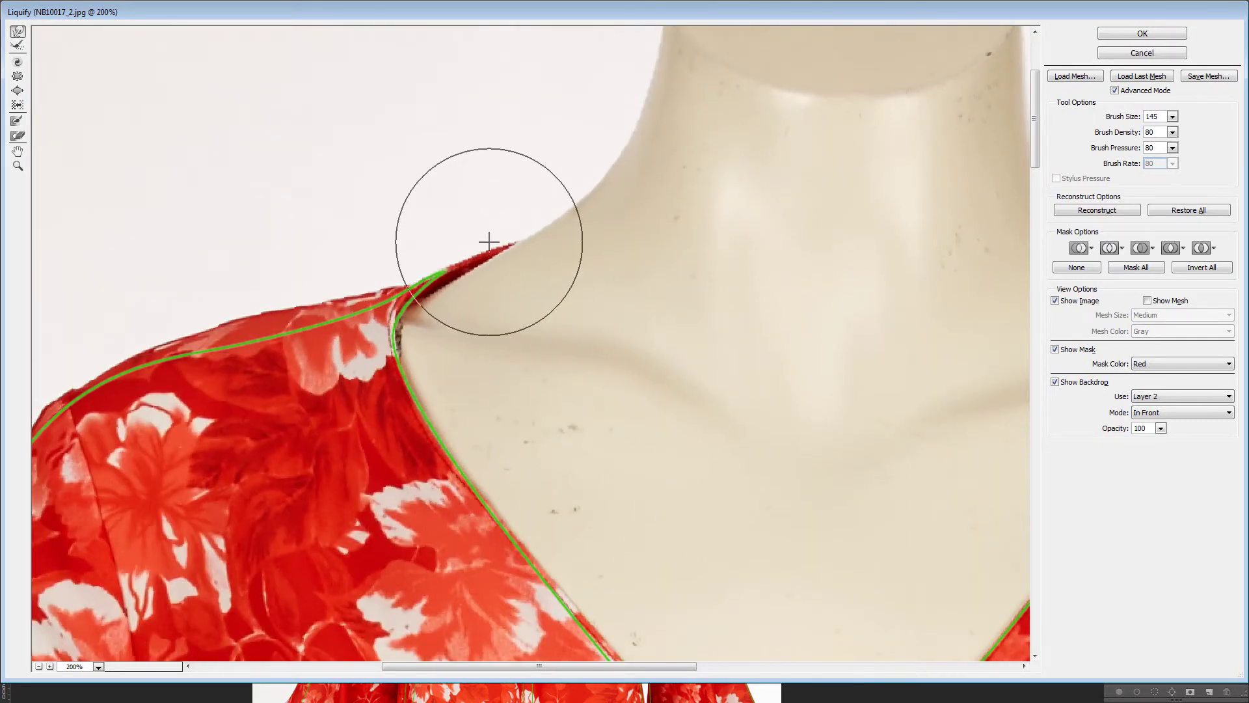
- Warp the top edge of the left shoulder and the collar tip down to the green guide line
{"action": "left_click_drag", "start_coordinate": [179, 281], "coordinate": [451, 262]}
{"action": "key", "text": "bracketright"}
{"action": "key", "text": "bracketright"}
{"action": "key", "text": "bracketright"}
{"action": "key", "text": "bracketright"}
{"action": "key", "text": "bracketright"}
{"action": "left_click_drag", "start_coordinate": [514, 235], "coordinate": [517, 261]}
{"action": "left_click_drag", "start_coordinate": [407, 273], "coordinate": [412, 281]}
{"action": "left_click", "coordinate": [530, 278], "text": "alt"}
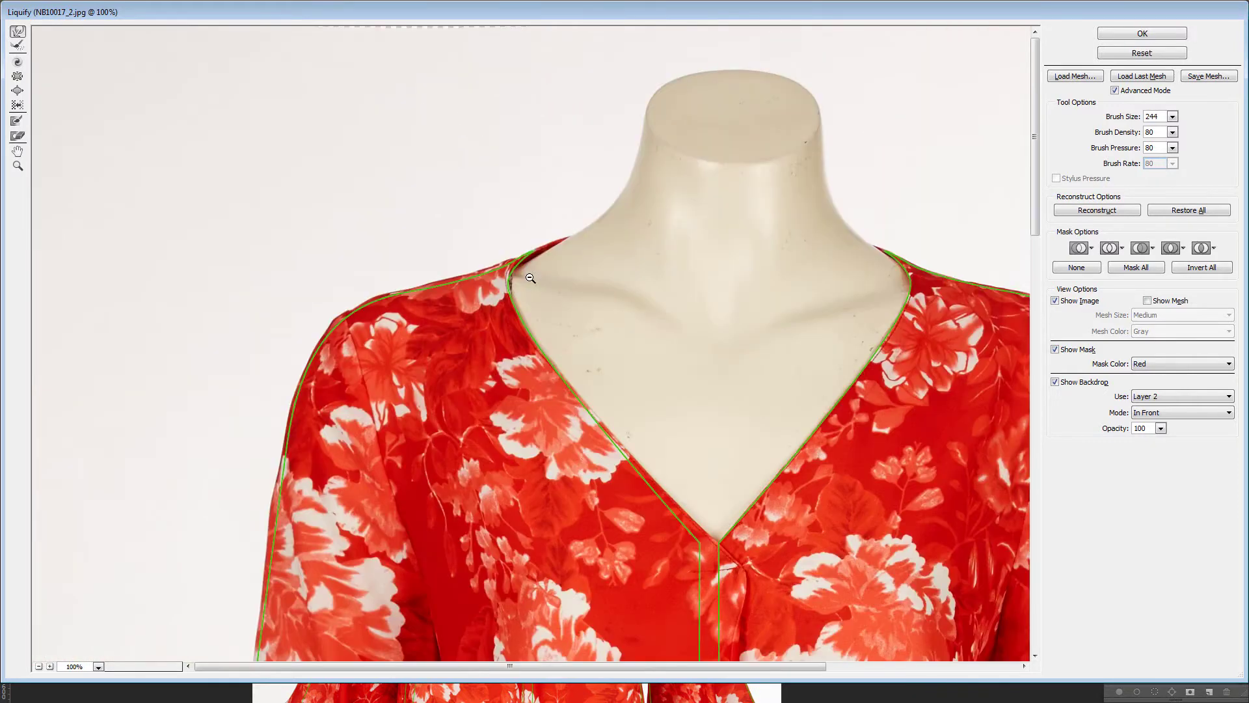
- Warp the neckline's left edge near the V point onto the green guide line with a large brush
{"action": "key", "text": "bracketright"}
{"action": "key", "text": "bracketright"}
{"action": "key", "text": "bracketright"}
{"action": "key", "text": "bracketright"}
{"action": "key", "text": "bracketright"}
{"action": "key", "text": "bracketright"}
{"action": "key", "text": "bracketright"}
{"action": "left_click", "coordinate": [636, 361]}
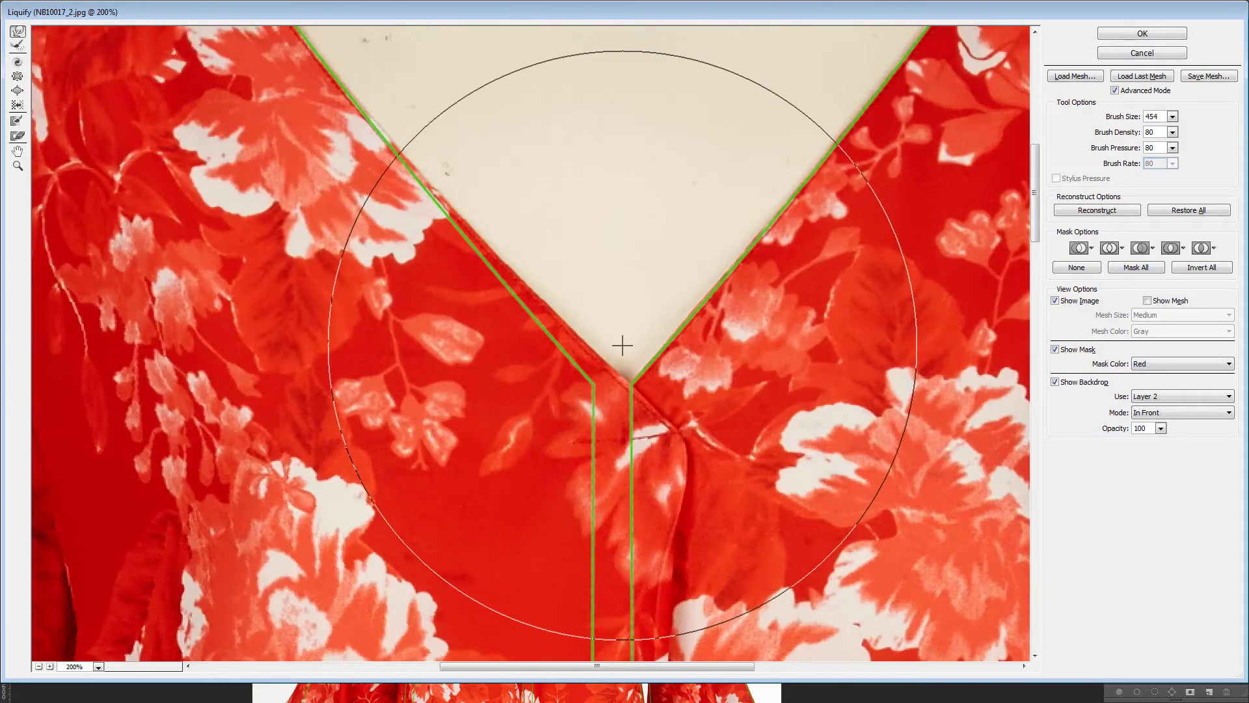
{"action": "key", "text": "bracketright"}
{"action": "left_click", "coordinate": [583, 290], "text": "alt"}
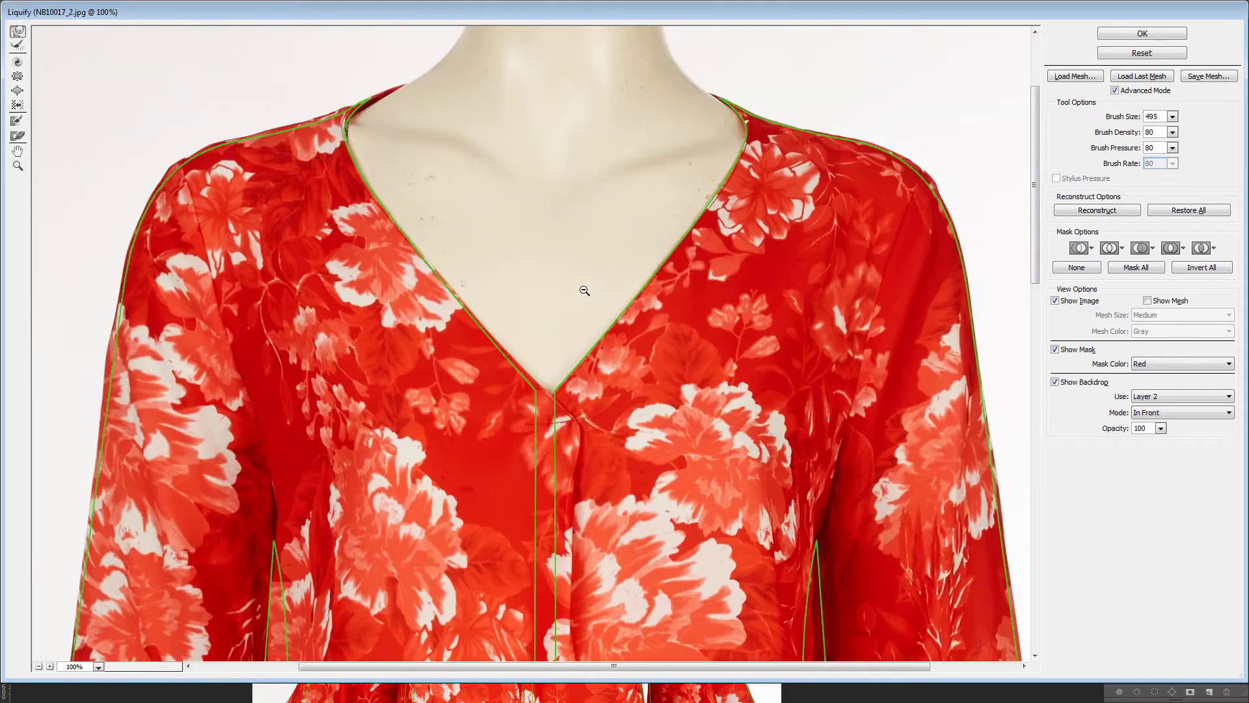
- Nudge the left neckline edge above the V point onto the green guide line with a brush size of 429
{"action": "left_click", "coordinate": [583, 290], "text": "alt"}
{"action": "left_click_drag", "start_coordinate": [617, 573], "coordinate": [546, 39]}
{"action": "key", "text": "bracketright"}
{"action": "key", "text": "bracketright"}
{"action": "key", "text": "bracketright"}
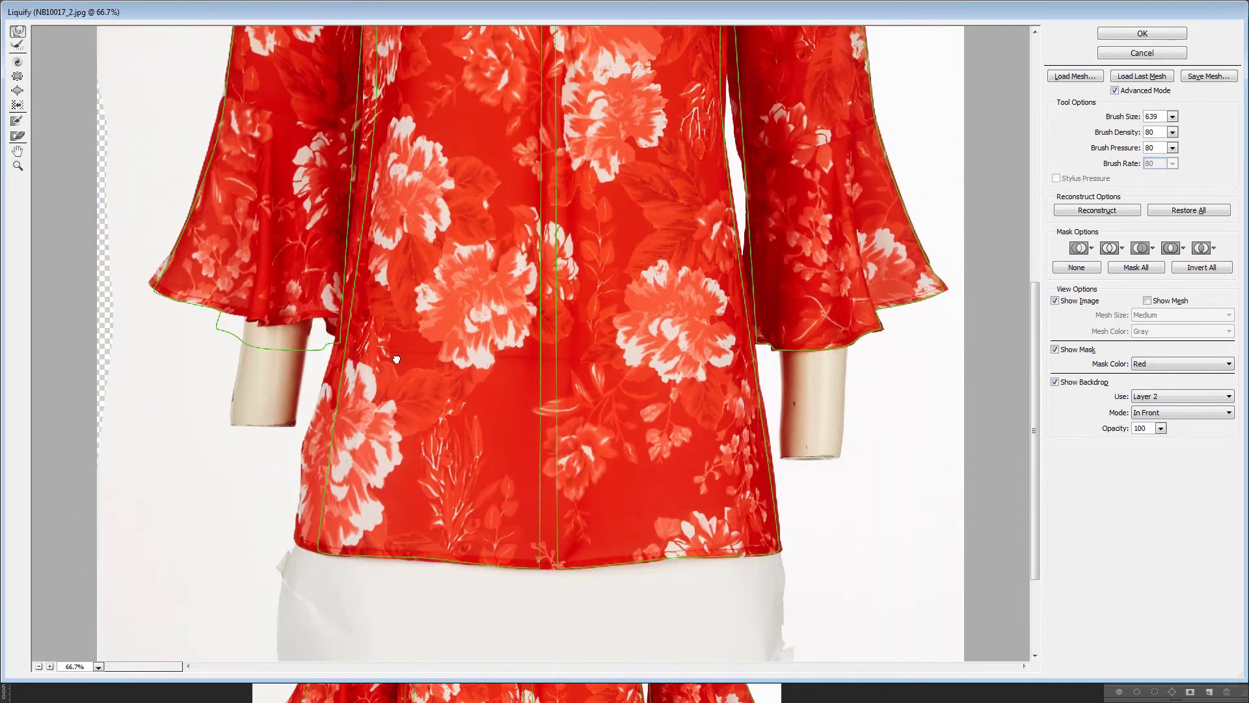
{"action": "scroll", "coordinate": [270, 500], "scroll_direction": "up", "scroll_amount": 5}
{"action": "left_click", "coordinate": [435, 179]}
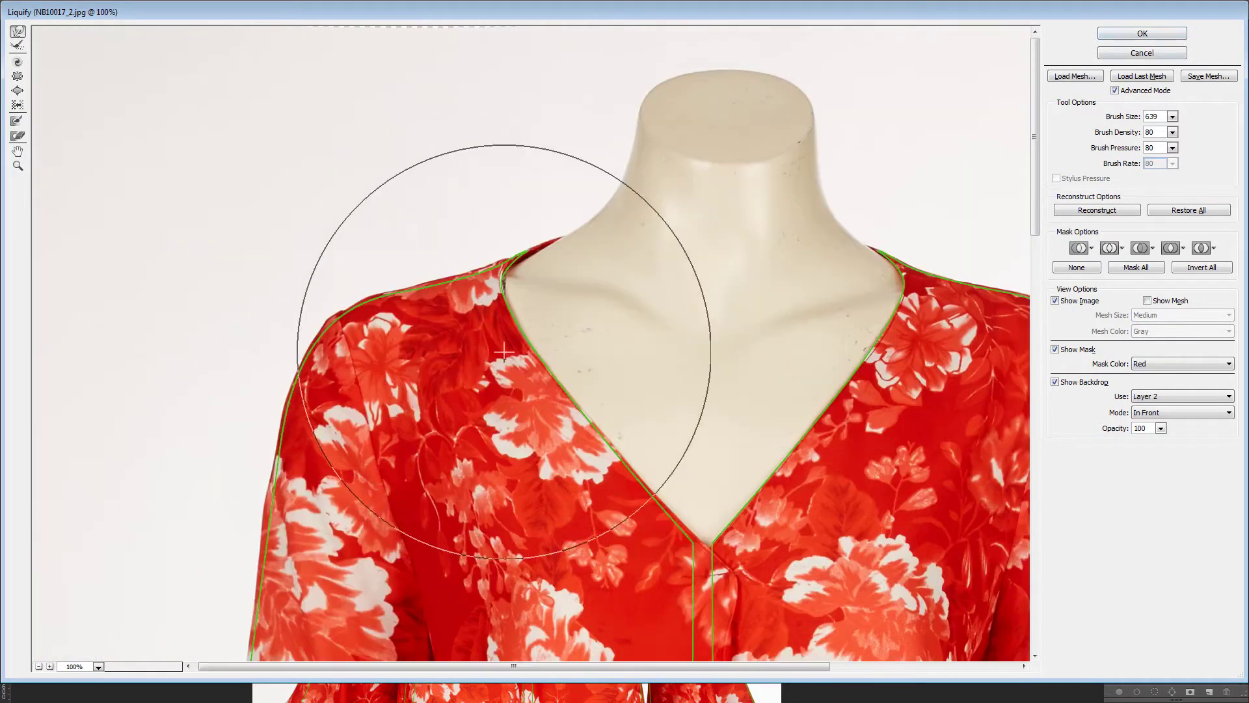
{"action": "key", "text": "bracketleft"}
{"action": "key", "text": "bracketleft"}
{"action": "key", "text": "bracketleft"}
{"action": "key", "text": "bracketleft"}
{"action": "left_click_drag", "start_coordinate": [646, 401], "coordinate": [643, 407]}
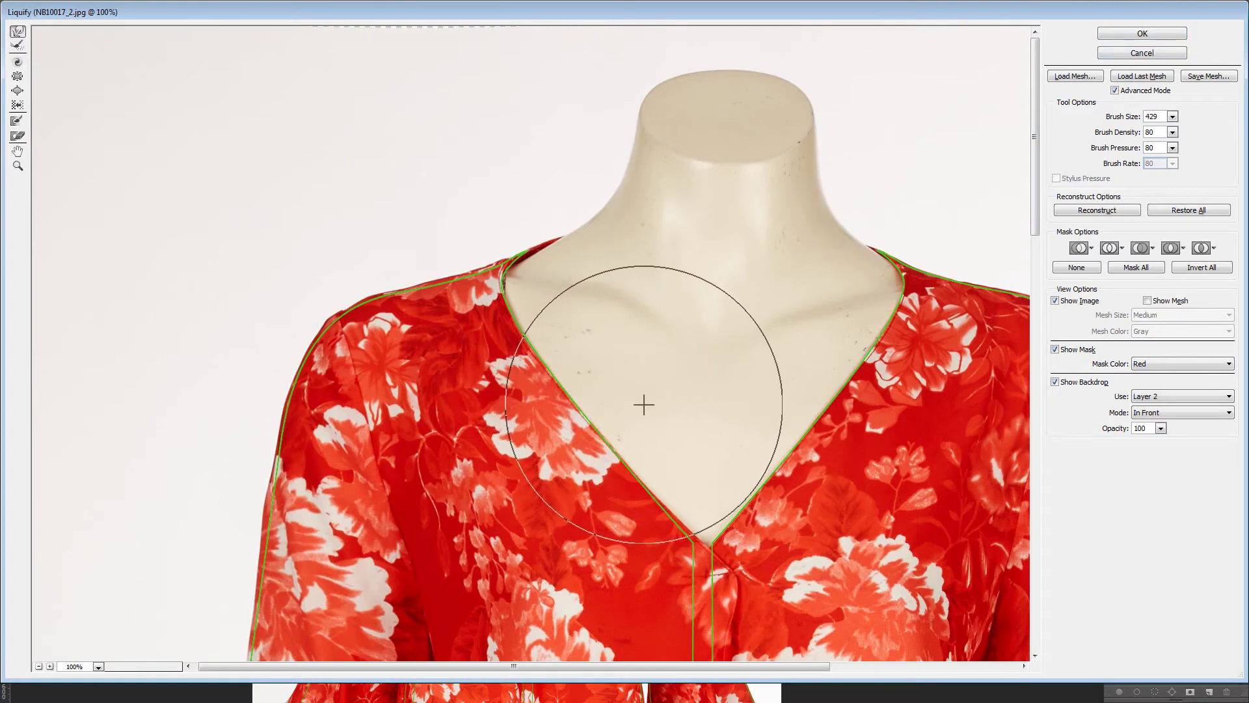
- Apply the Liquify warp and delete Layer 2, which holds the green guide outline
{"action": "key", "text": "bracketleft"}
{"action": "key", "text": "bracketleft"}
{"action": "key", "text": "bracketleft"}
{"action": "key", "text": "bracketleft"}
{"action": "mouse_move", "coordinate": [460, 379]}
{"action": "left_mouse_down"}
{"action": "mouse_move", "coordinate": [467, 203]}
{"action": "mouse_move", "coordinate": [434, 9]}
{"action": "left_mouse_up"}
{"action": "left_click_drag", "start_coordinate": [922, 651], "coordinate": [728, 270]}
{"action": "left_click", "coordinate": [1112, 35]}
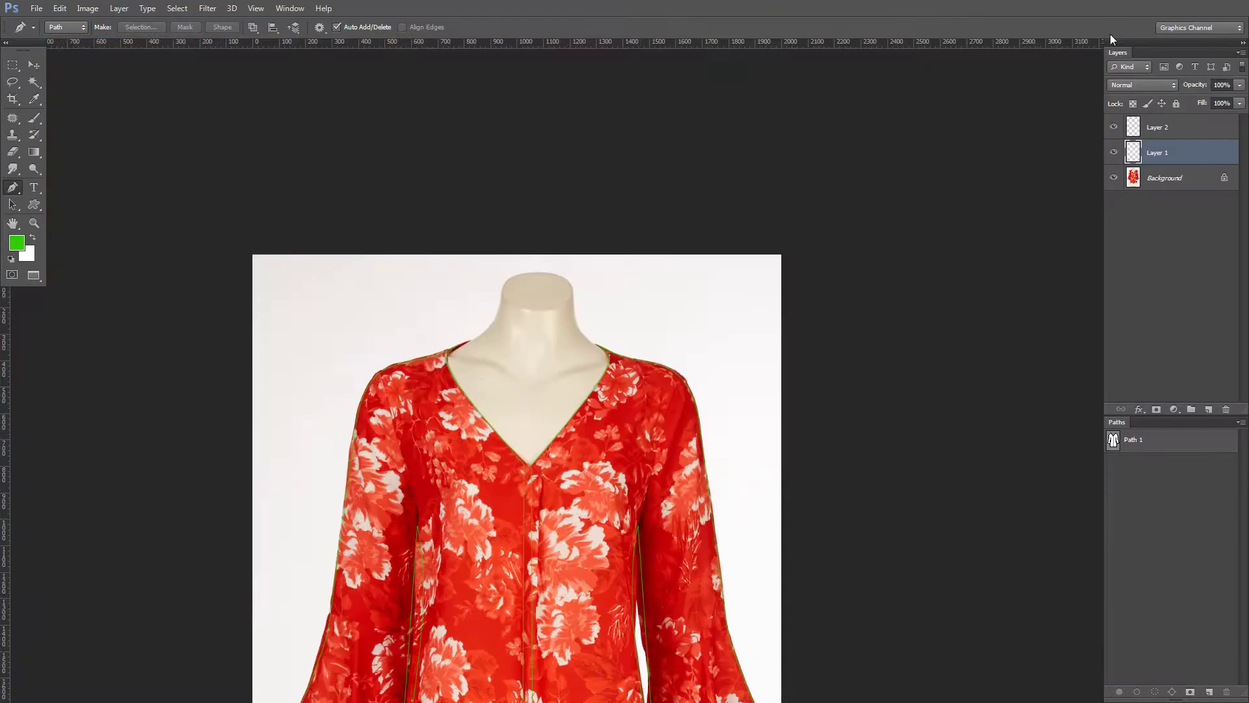
{"action": "left_click", "coordinate": [1165, 127]}
{"action": "key", "text": "Delete"}
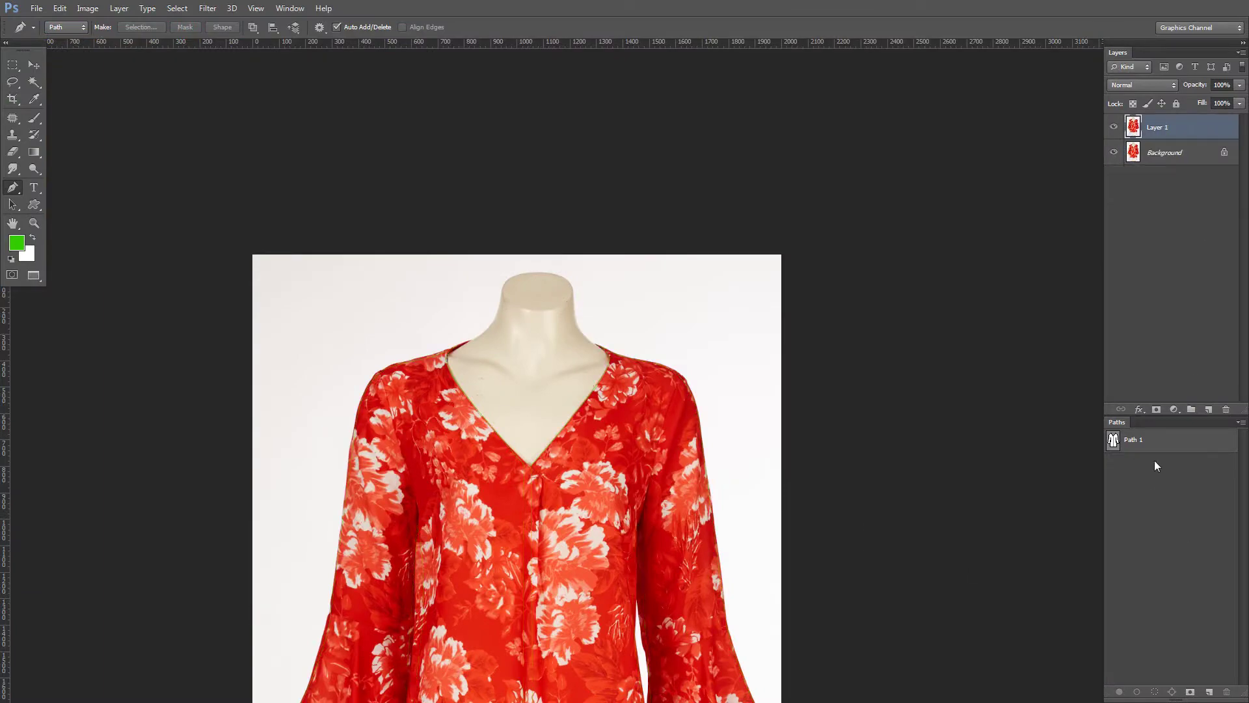
- Activate Path 1 and adjust its neckline anchors with the Pen tool to meet at the blouse's V point
{"action": "left_click", "coordinate": [1149, 441]}
{"action": "left_click_drag", "start_coordinate": [524, 470], "coordinate": [599, 453]}
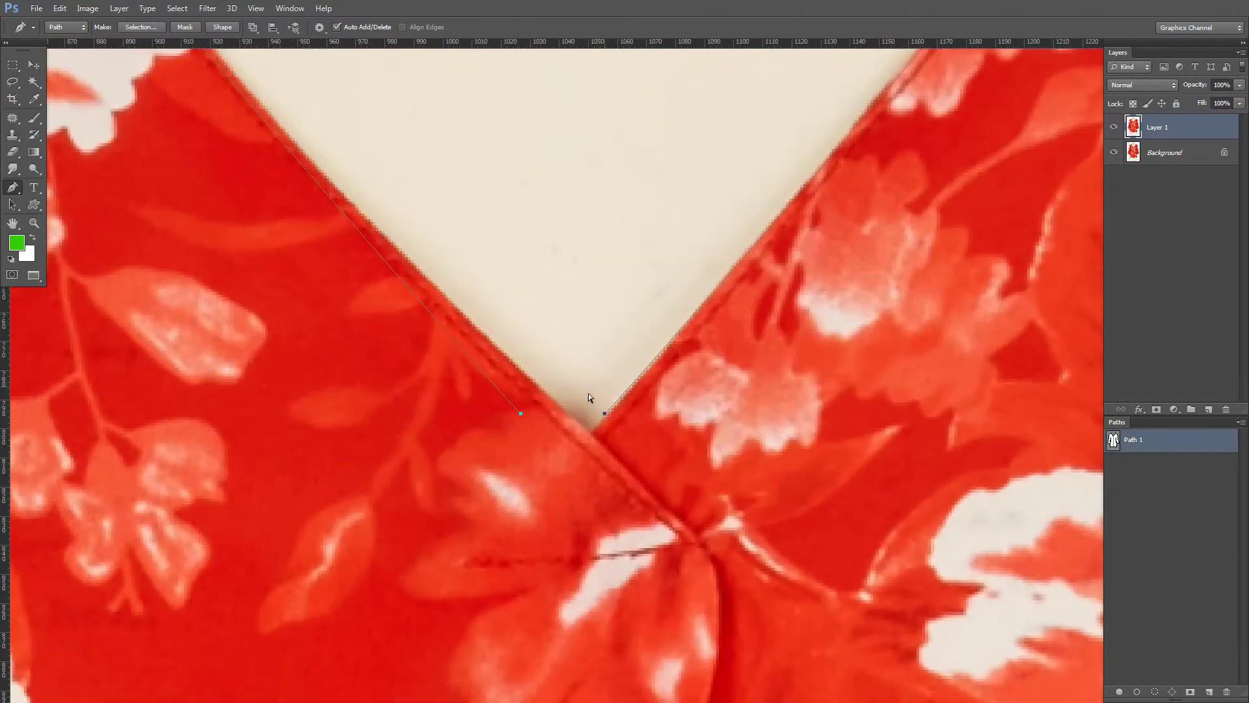
{"action": "scroll", "coordinate": [726, 413], "scroll_direction": "down", "scroll_amount": 5}
{"action": "left_click", "coordinate": [854, 228]}
{"action": "left_click_drag", "start_coordinate": [587, 540], "coordinate": [661, 416]}
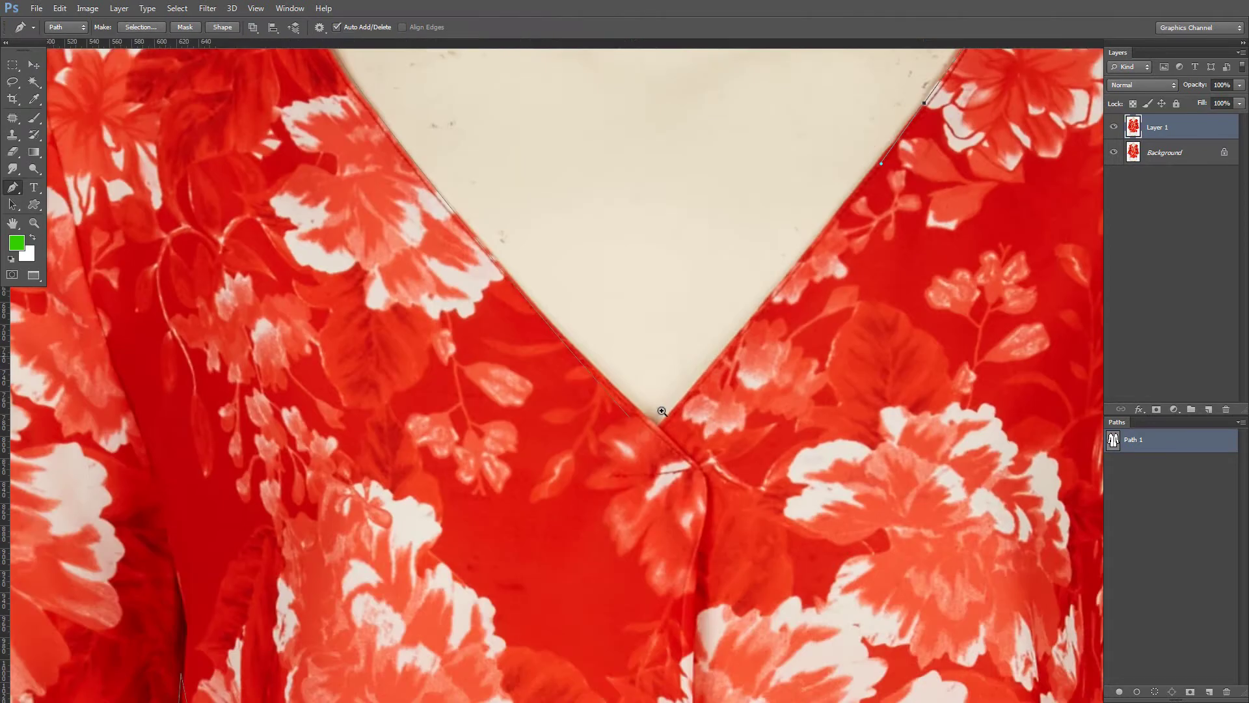
{"action": "scroll", "coordinate": [661, 417], "scroll_direction": "up", "scroll_amount": 3}
{"action": "left_click_drag", "start_coordinate": [560, 540], "coordinate": [519, 307]}
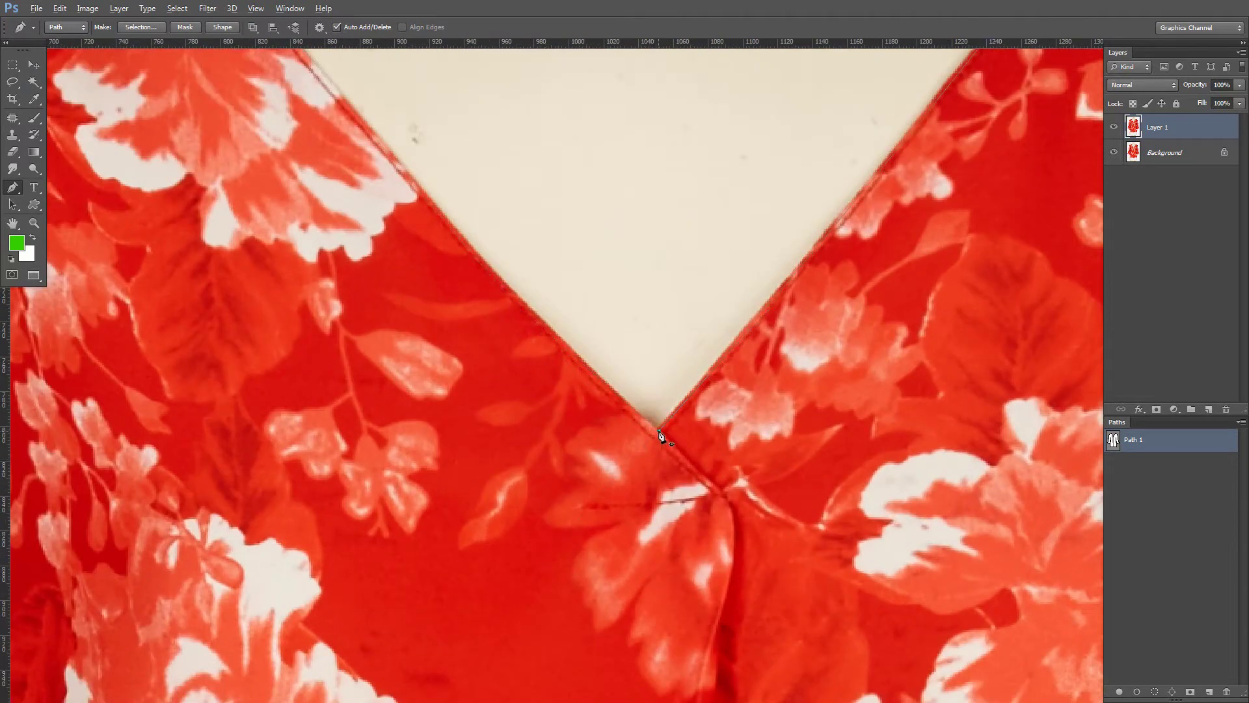
- Reshape Path 1 along the left neckline edge and around the collar corner where it meets the neck
{"action": "left_click_drag", "start_coordinate": [378, 130], "coordinate": [485, 365]}
{"action": "scroll", "coordinate": [484, 365], "scroll_direction": "up", "scroll_amount": 1}
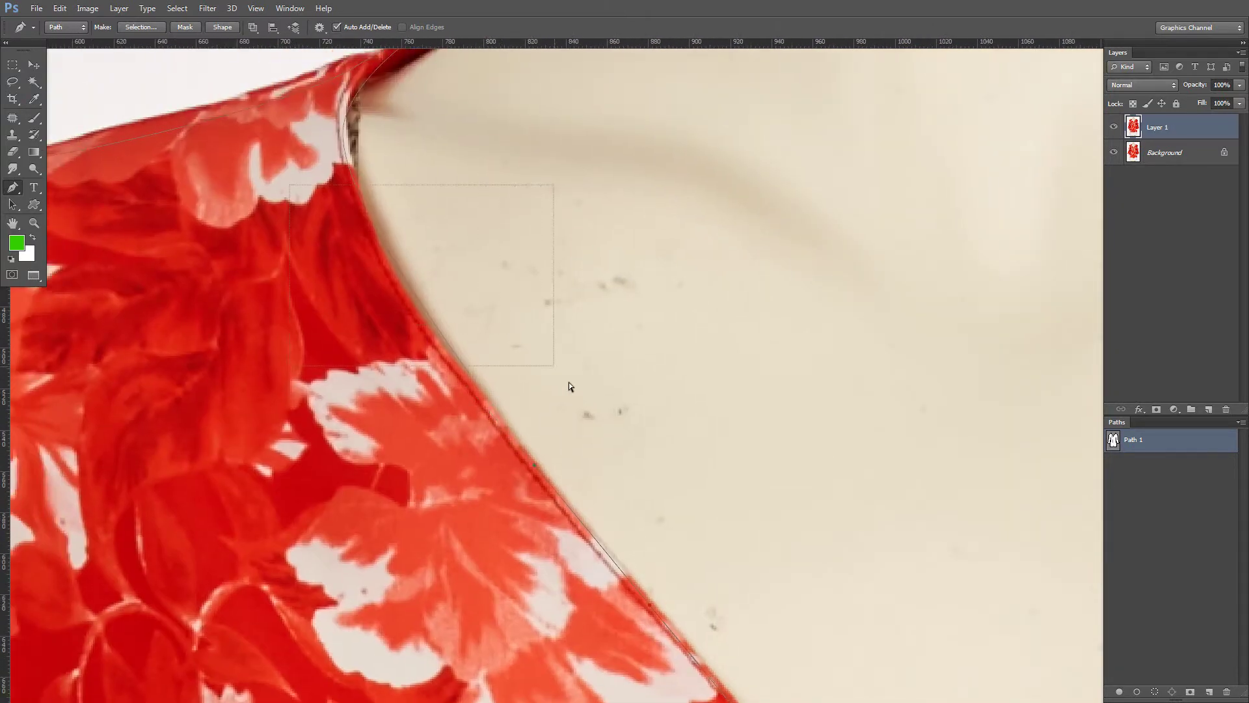
{"action": "left_click_drag", "start_coordinate": [569, 382], "coordinate": [573, 385]}
{"action": "left_click_drag", "start_coordinate": [553, 397], "coordinate": [503, 329]}
{"action": "left_click_drag", "start_coordinate": [505, 388], "coordinate": [684, 553]}
{"action": "left_click_drag", "start_coordinate": [447, 285], "coordinate": [517, 448]}
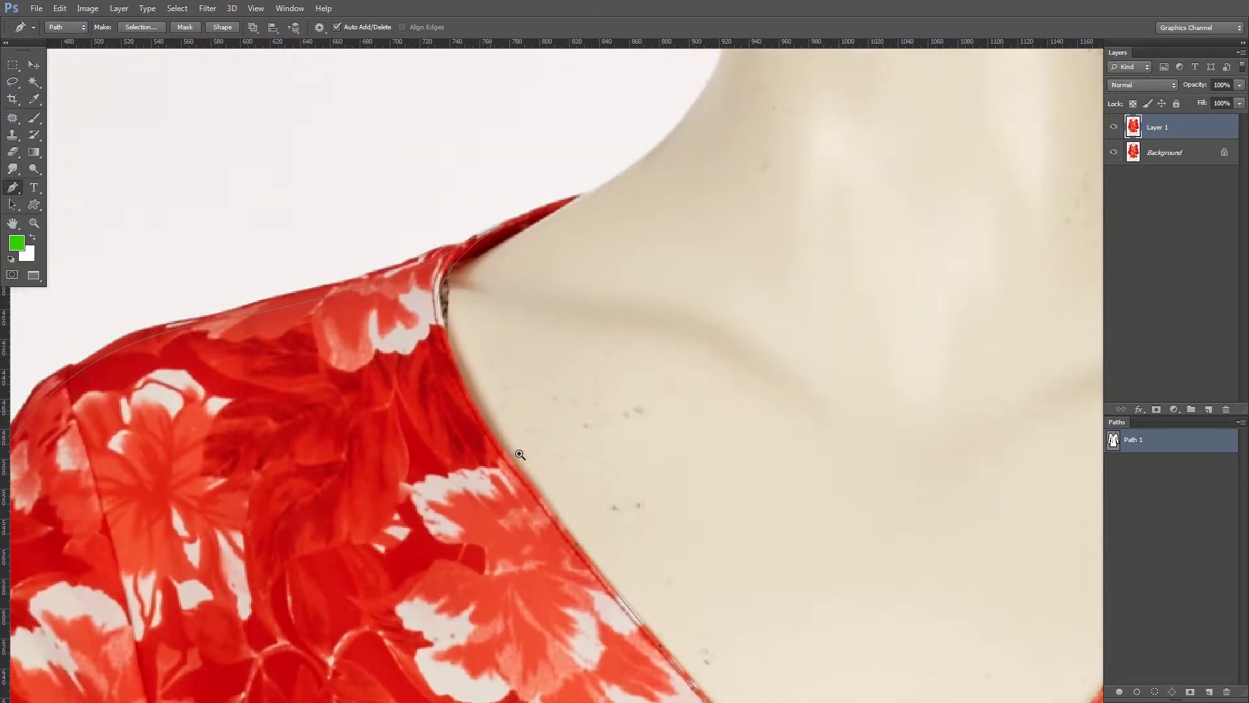
{"action": "scroll", "coordinate": [487, 415], "scroll_direction": "up", "scroll_amount": 2}
{"action": "left_click_drag", "start_coordinate": [390, 241], "coordinate": [430, 341]}
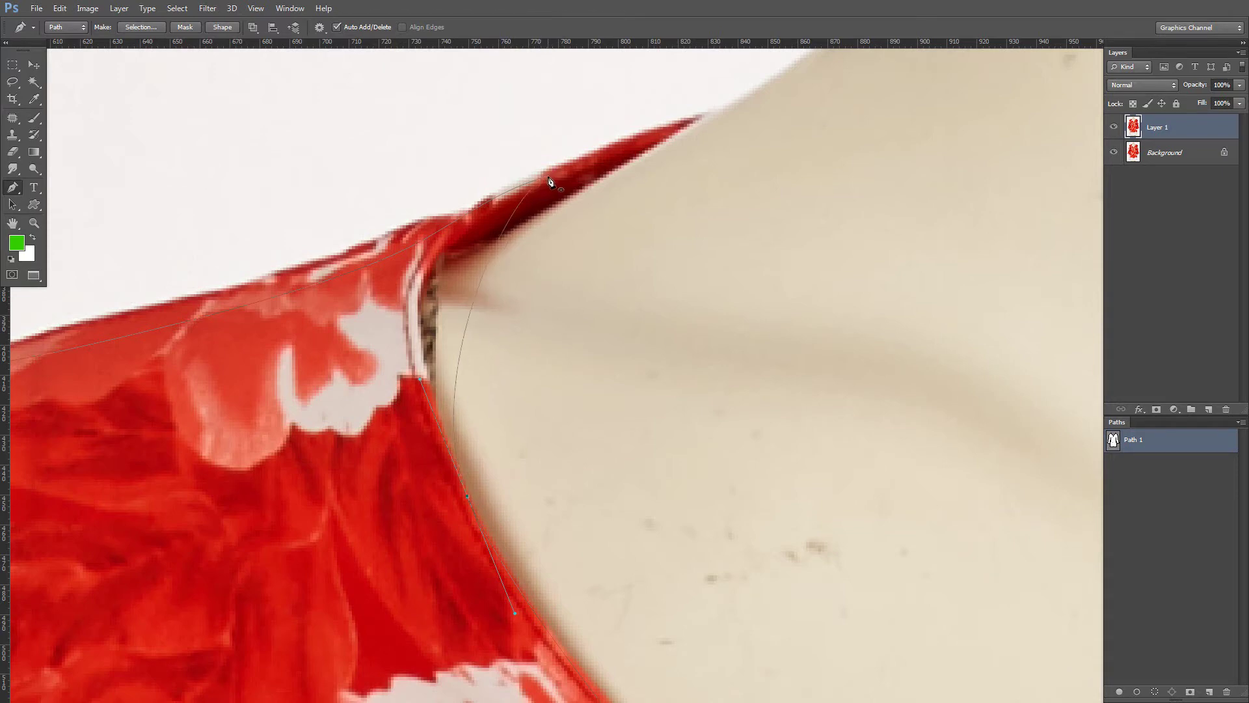
{"action": "left_click", "coordinate": [745, 105], "text": "ctrl"}
- Delete the Path 1 anchors that run below the left sleeve's hem
{"action": "scroll", "coordinate": [521, 241], "scroll_direction": "down", "scroll_amount": 7}
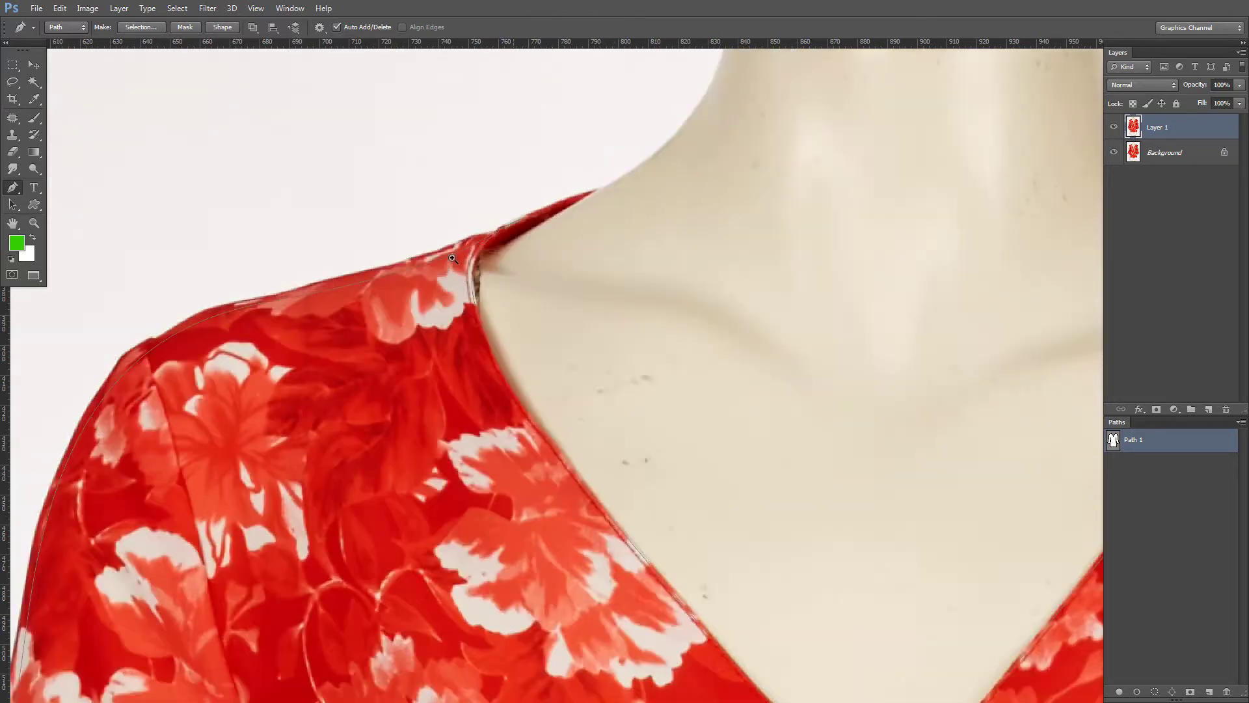
{"action": "left_click_drag", "start_coordinate": [469, 559], "coordinate": [417, 195]}
{"action": "scroll", "coordinate": [396, 312], "scroll_direction": "down", "scroll_amount": 2}
{"action": "left_click_drag", "start_coordinate": [397, 312], "coordinate": [391, 184]}
{"action": "left_click_drag", "start_coordinate": [426, 482], "coordinate": [475, 460]}
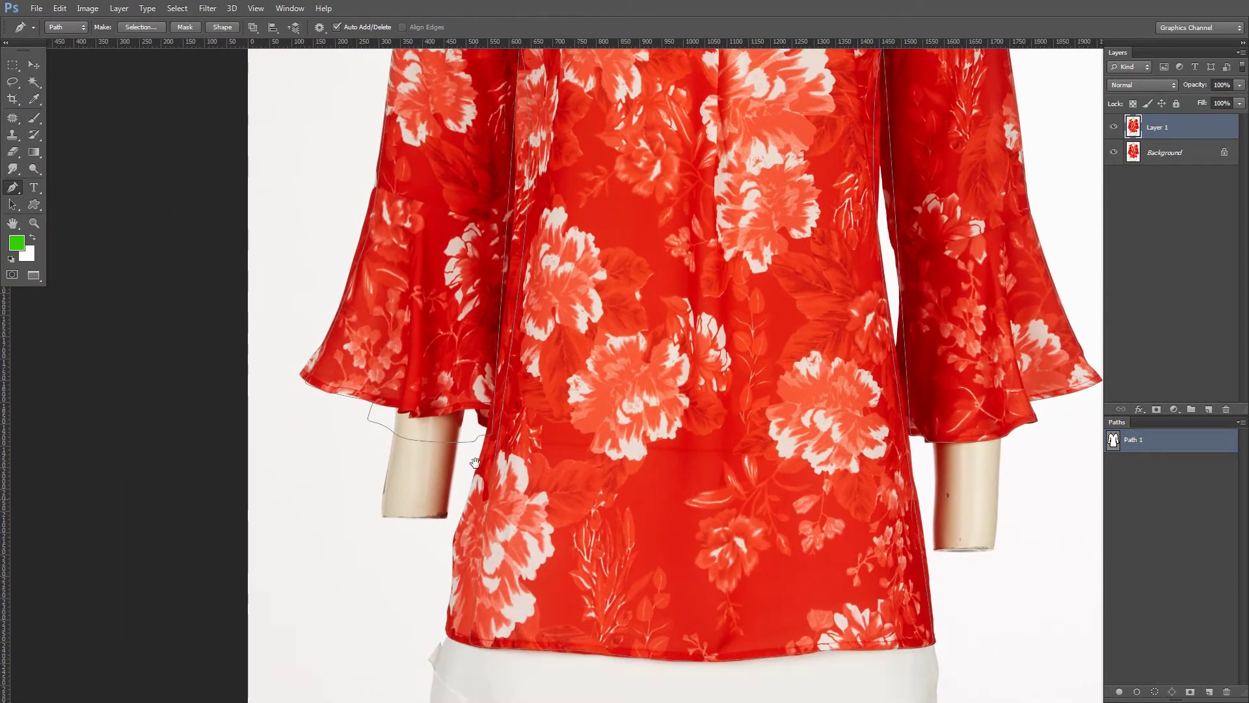
{"action": "scroll", "coordinate": [475, 460], "scroll_direction": "up", "scroll_amount": 6}
{"action": "left_click_drag", "start_coordinate": [440, 410], "coordinate": [529, 490]}
{"action": "key", "text": "Delete"}
{"action": "key", "text": "Delete"}
{"action": "scroll", "coordinate": [525, 387], "scroll_direction": "up", "scroll_amount": 5}
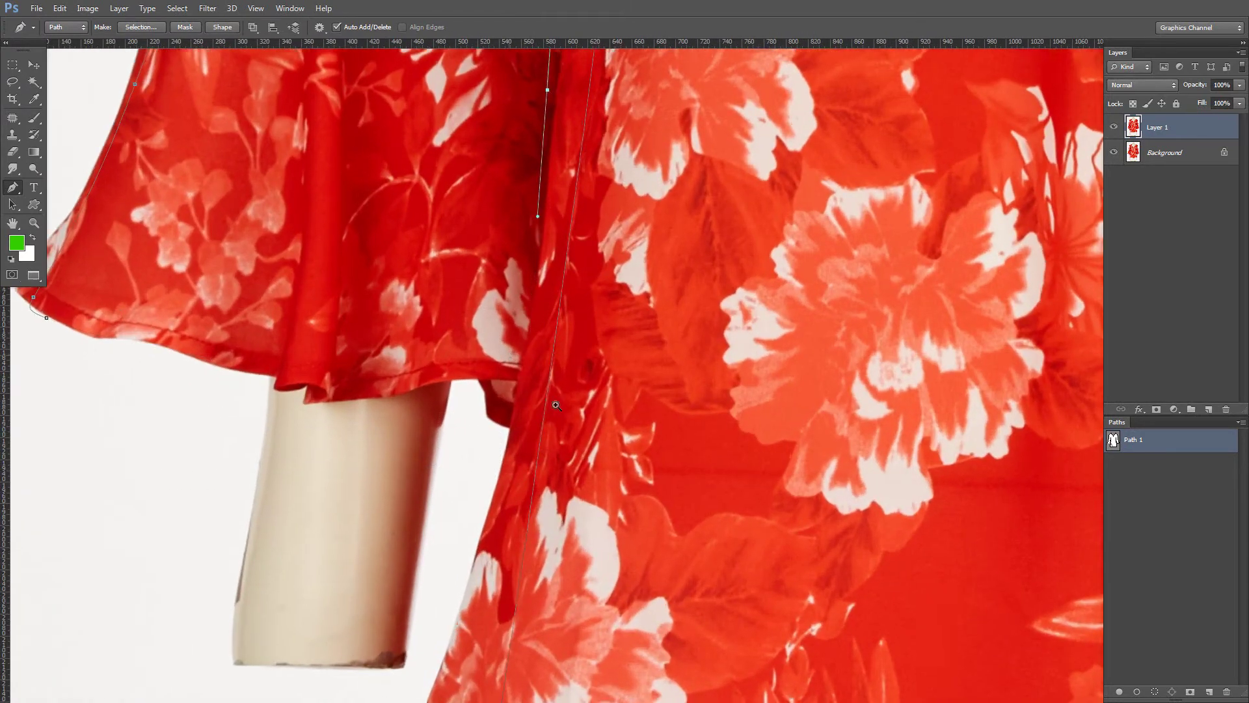
- Redraw Path 1 along the left sleeve's hem, following its folds from the inner edge to the outer sleeve tip
{"action": "scroll", "coordinate": [479, 459], "scroll_direction": "down", "scroll_amount": 4}
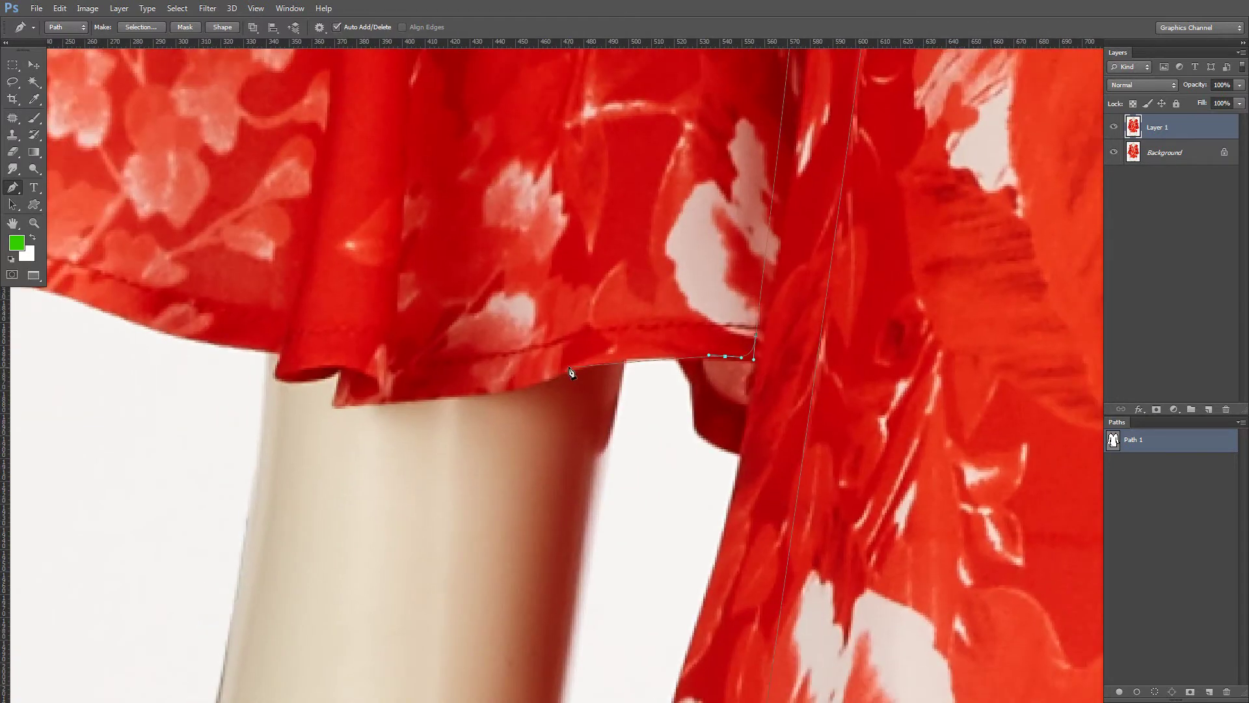
{"action": "left_click_drag", "start_coordinate": [579, 409], "coordinate": [621, 410]}
{"action": "scroll", "coordinate": [622, 410], "scroll_direction": "up", "scroll_amount": 2}
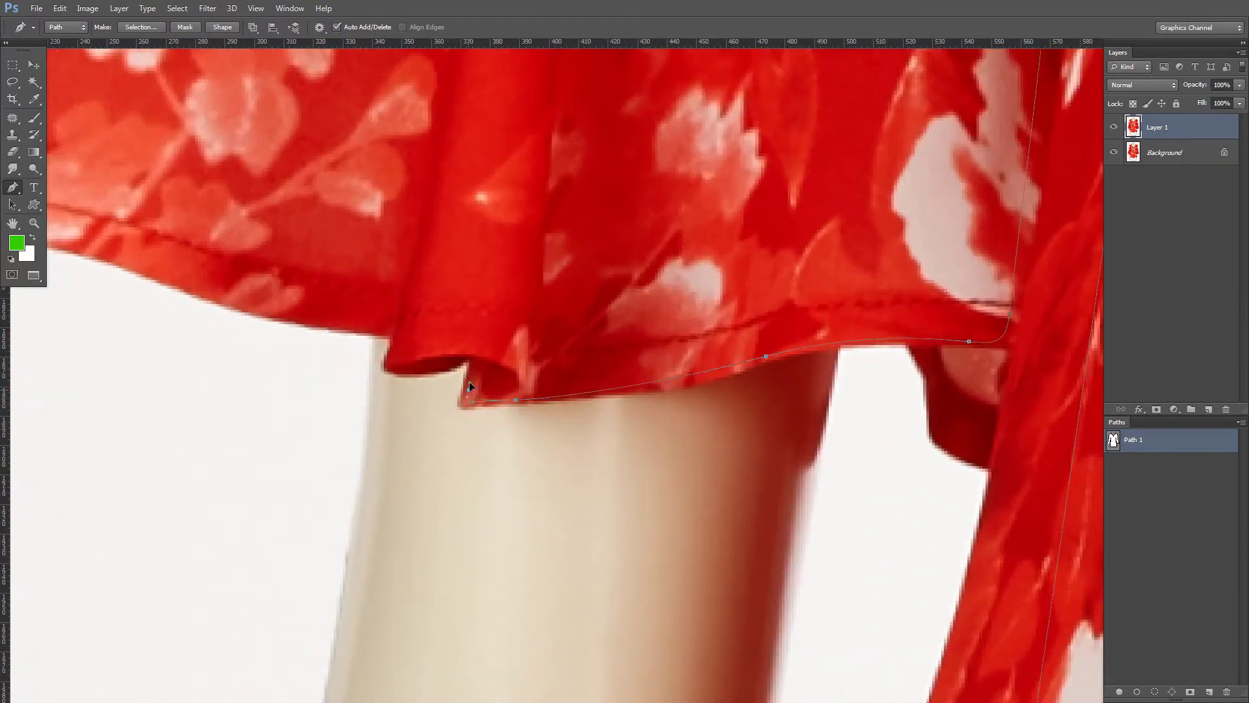
{"action": "left_click_drag", "start_coordinate": [406, 376], "coordinate": [498, 386]}
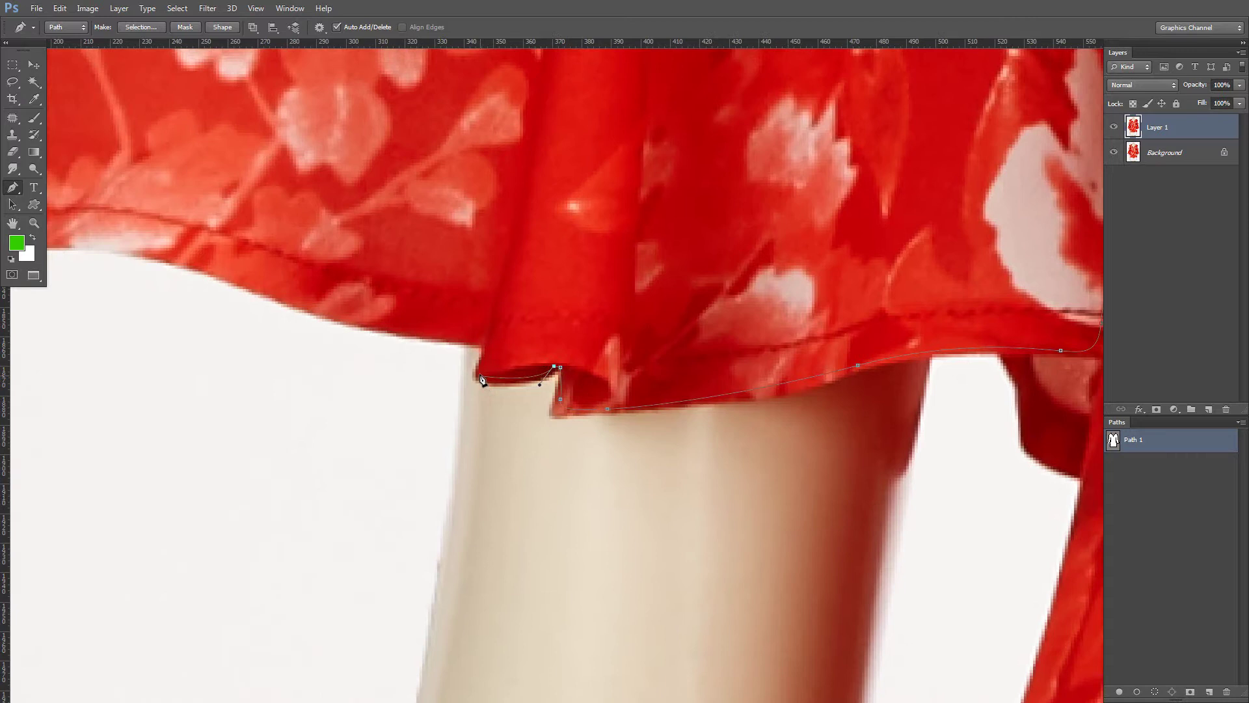
{"action": "left_click", "coordinate": [488, 342]}
{"action": "left_click_drag", "start_coordinate": [418, 318], "coordinate": [654, 397]}
{"action": "left_click_drag", "start_coordinate": [291, 326], "coordinate": [554, 373]}
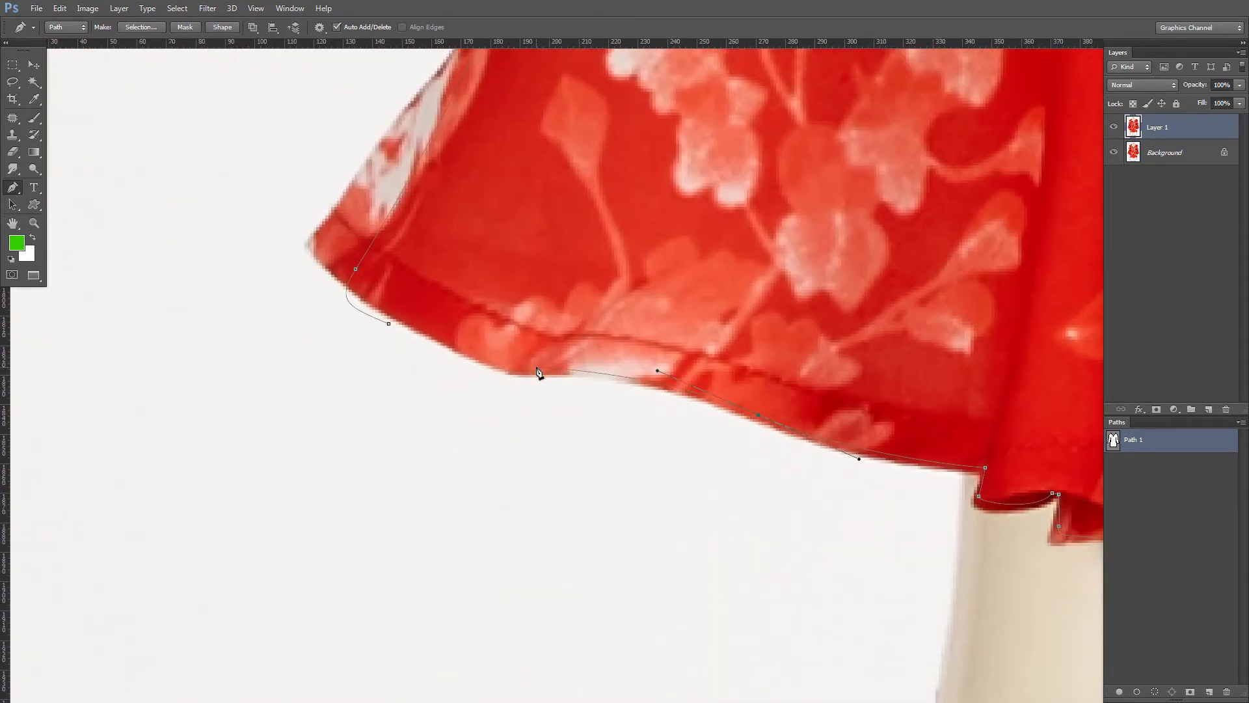
{"action": "left_click_drag", "start_coordinate": [338, 297], "coordinate": [451, 382]}
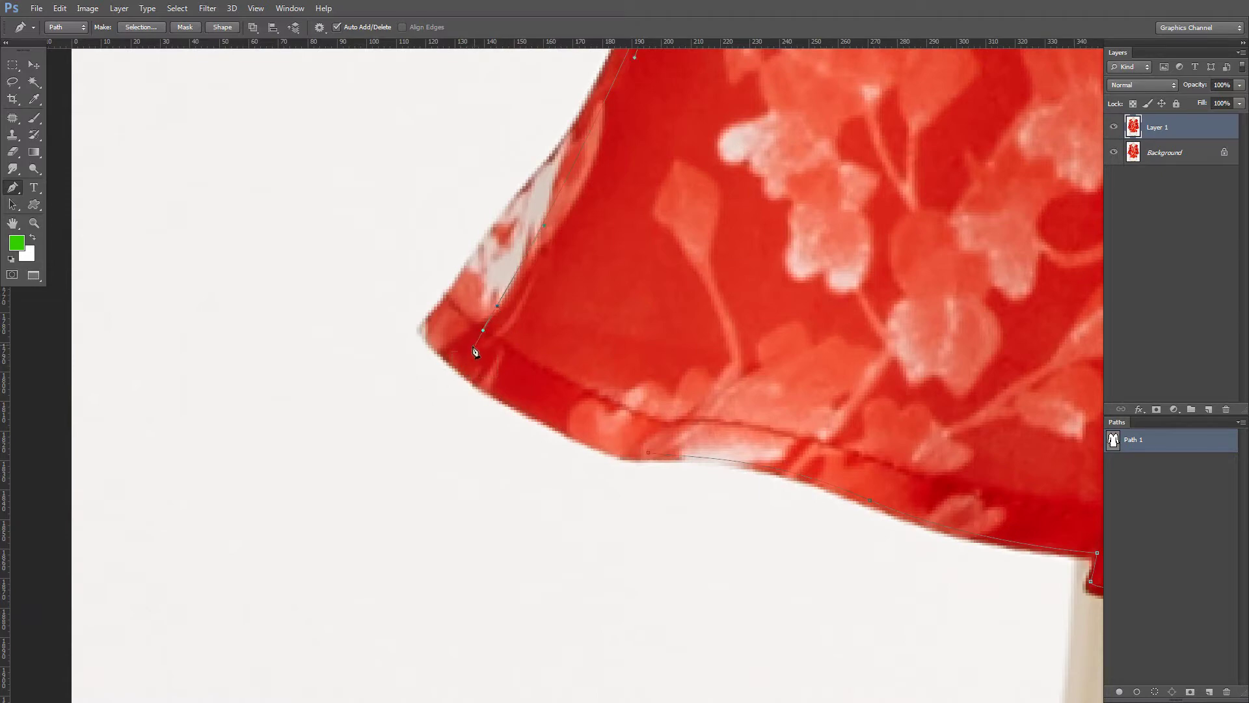
{"action": "left_click_drag", "start_coordinate": [492, 391], "coordinate": [512, 400]}
- Load Path 1 as a selection and use it to add a layer mask to Layer 1
{"action": "scroll", "coordinate": [651, 459], "scroll_direction": "down", "scroll_amount": 6}
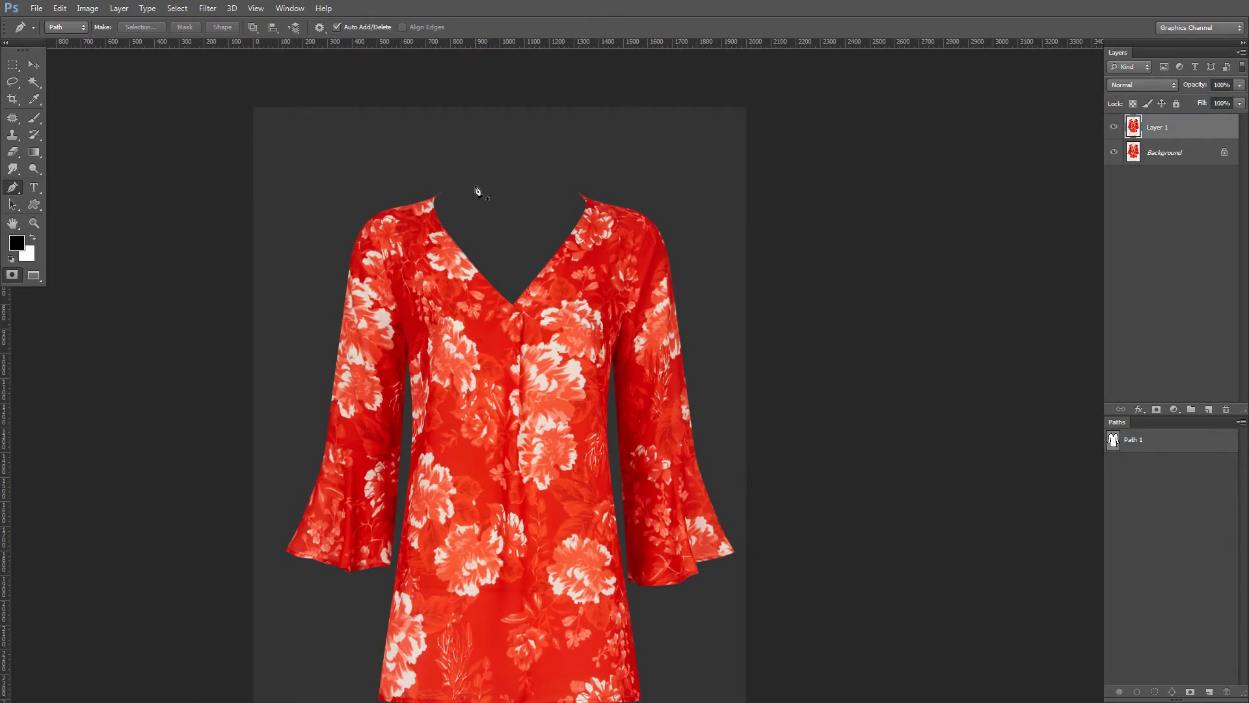
{"action": "scroll", "coordinate": [405, 194], "scroll_direction": "up", "scroll_amount": 6}
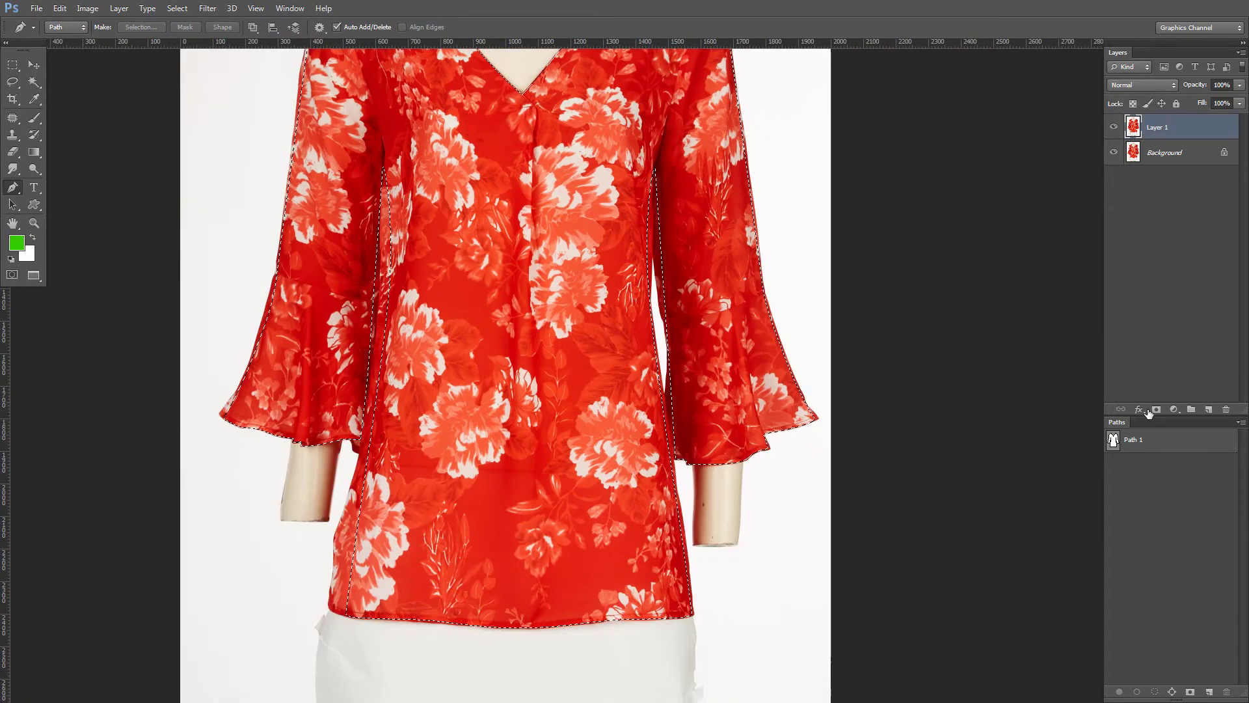
{"action": "left_click", "coordinate": [1156, 409]}
- Duplicate the Background layer and fill the copy with white behind the cut-out blouse
{"action": "left_click", "coordinate": [1181, 154]}
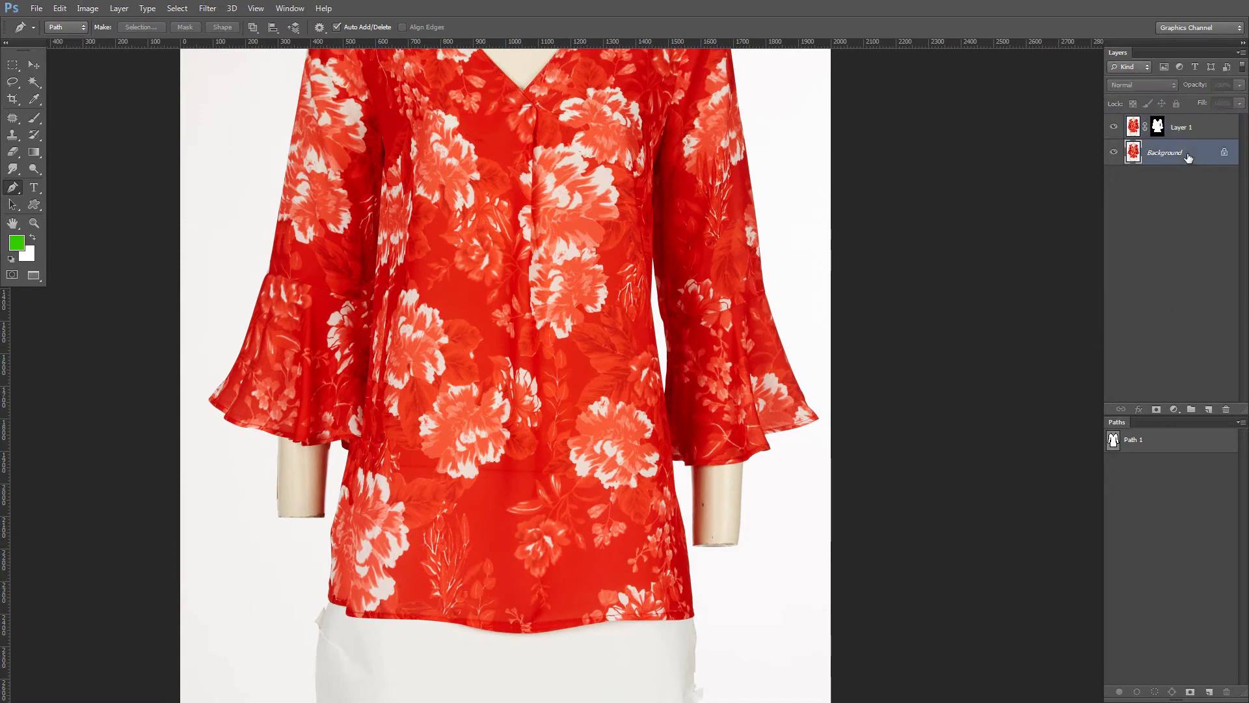
{"action": "key", "text": "ctrl+j"}
{"action": "key", "text": "ctrl+BackSpace"}
{"action": "scroll", "coordinate": [755, 345], "scroll_direction": "down", "scroll_amount": 6}
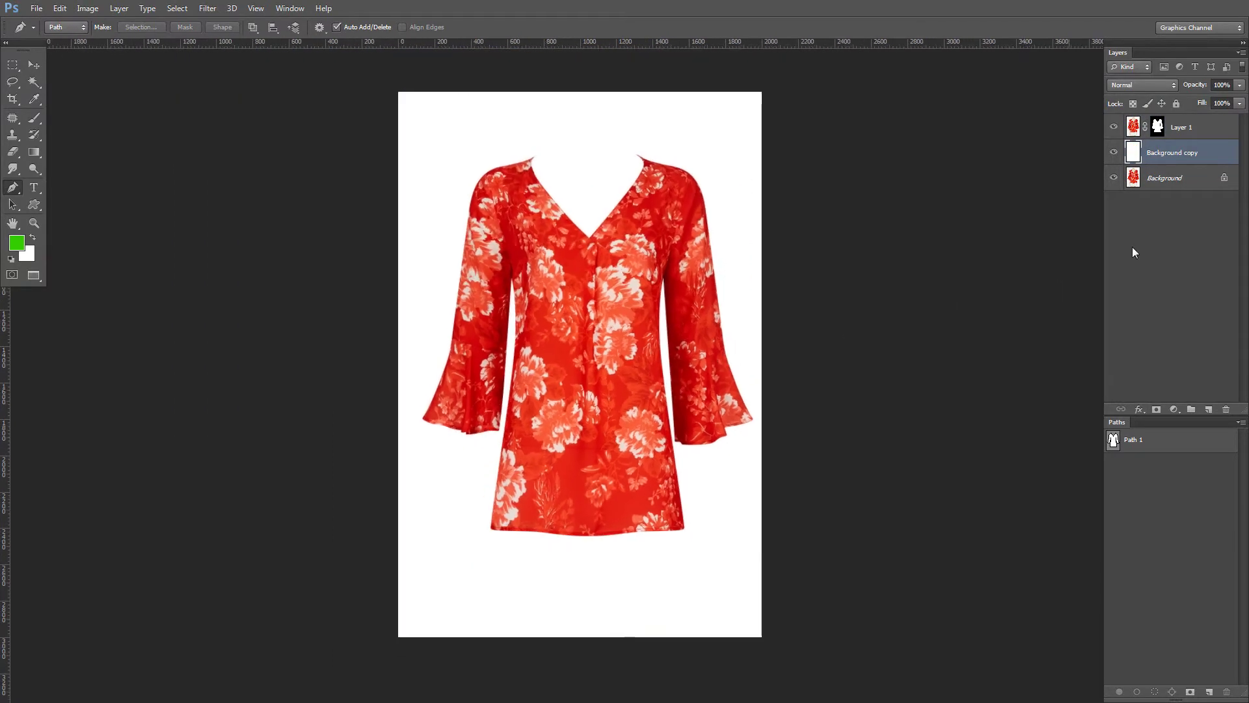
- Compare the cut-out blouse with the original photo by isolating the Background layer's visibility
{"action": "left_click", "coordinate": [1114, 179], "text": "alt"}
{"action": "left_click", "coordinate": [1114, 178], "text": "alt"}
{"action": "left_click", "coordinate": [1115, 178], "text": "alt"}
{"action": "left_click", "coordinate": [1115, 179], "text": "alt"}
{"action": "left_click", "coordinate": [1114, 179], "text": "alt"}
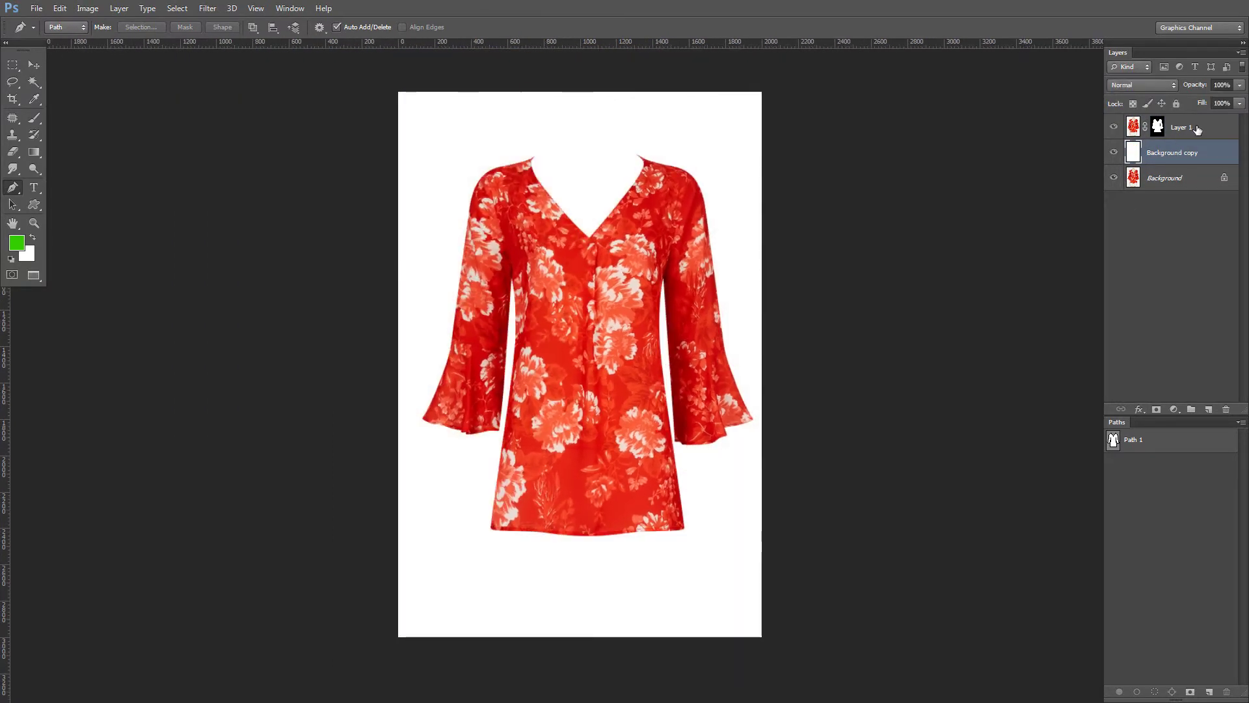
- Retouch the fabric around both armpits on Layer 1 with a small Clone Stamp brush
{"action": "left_click", "coordinate": [1199, 130]}
{"action": "scroll", "coordinate": [692, 345], "scroll_direction": "up", "scroll_amount": 5}
{"action": "key", "text": "s"}
{"action": "key", "text": "d"}
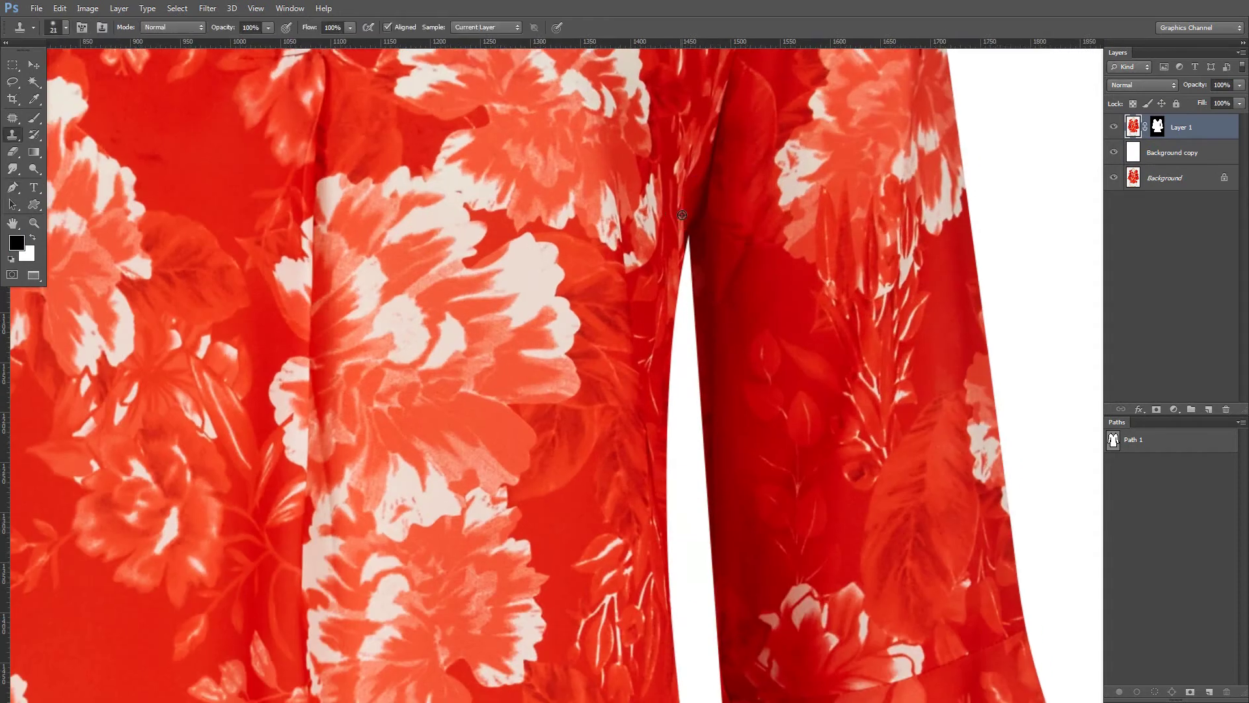
{"action": "scroll", "coordinate": [678, 271], "scroll_direction": "up", "scroll_amount": 1}
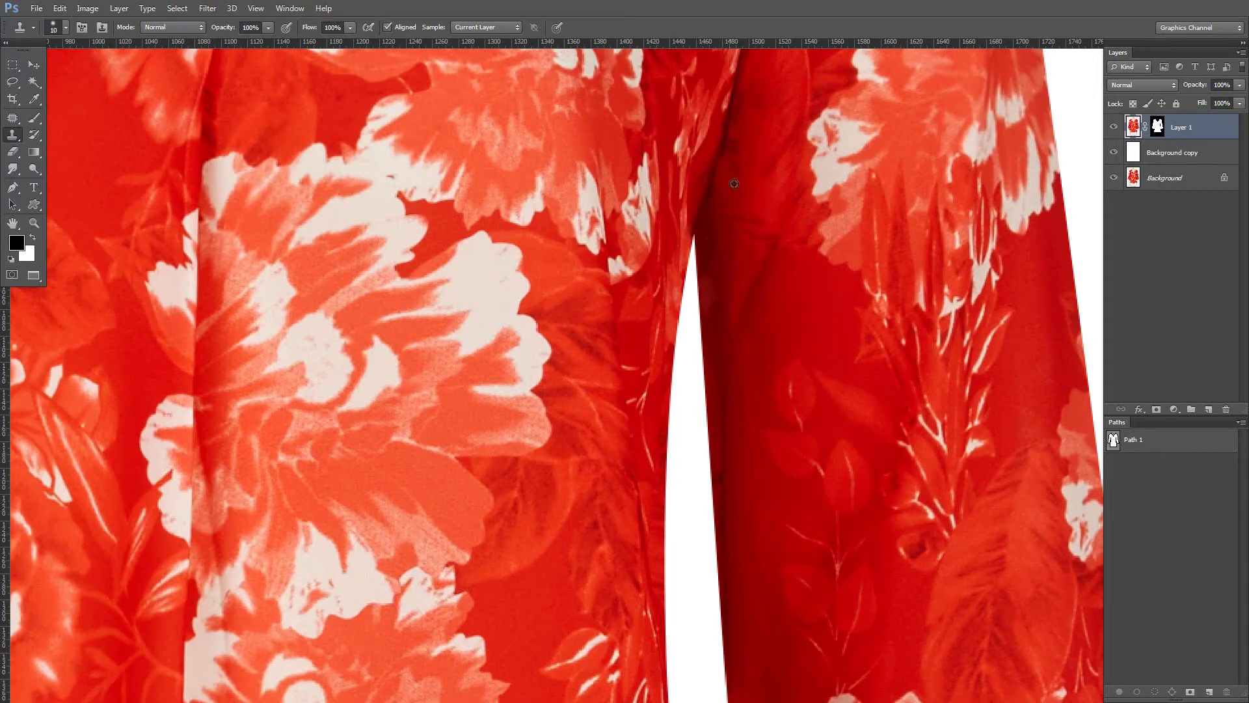
{"action": "scroll", "coordinate": [733, 277], "scroll_direction": "down", "scroll_amount": 4}
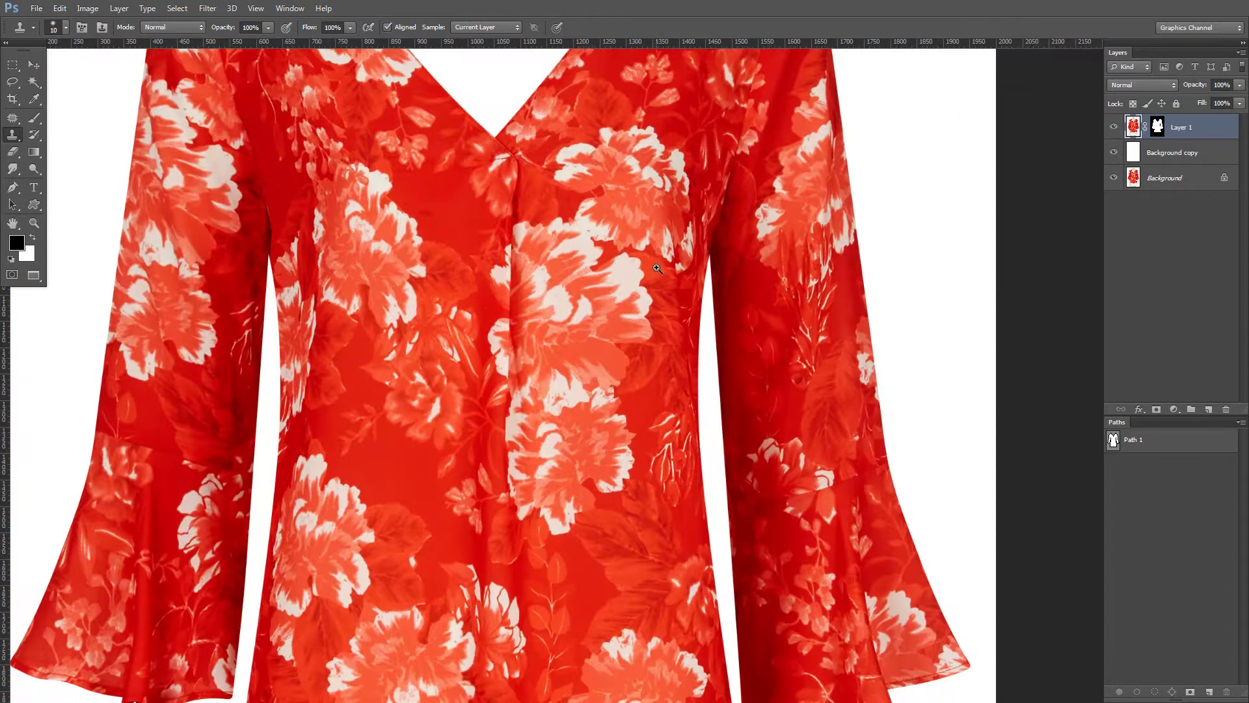
{"action": "scroll", "coordinate": [293, 206], "scroll_direction": "up", "scroll_amount": 4}
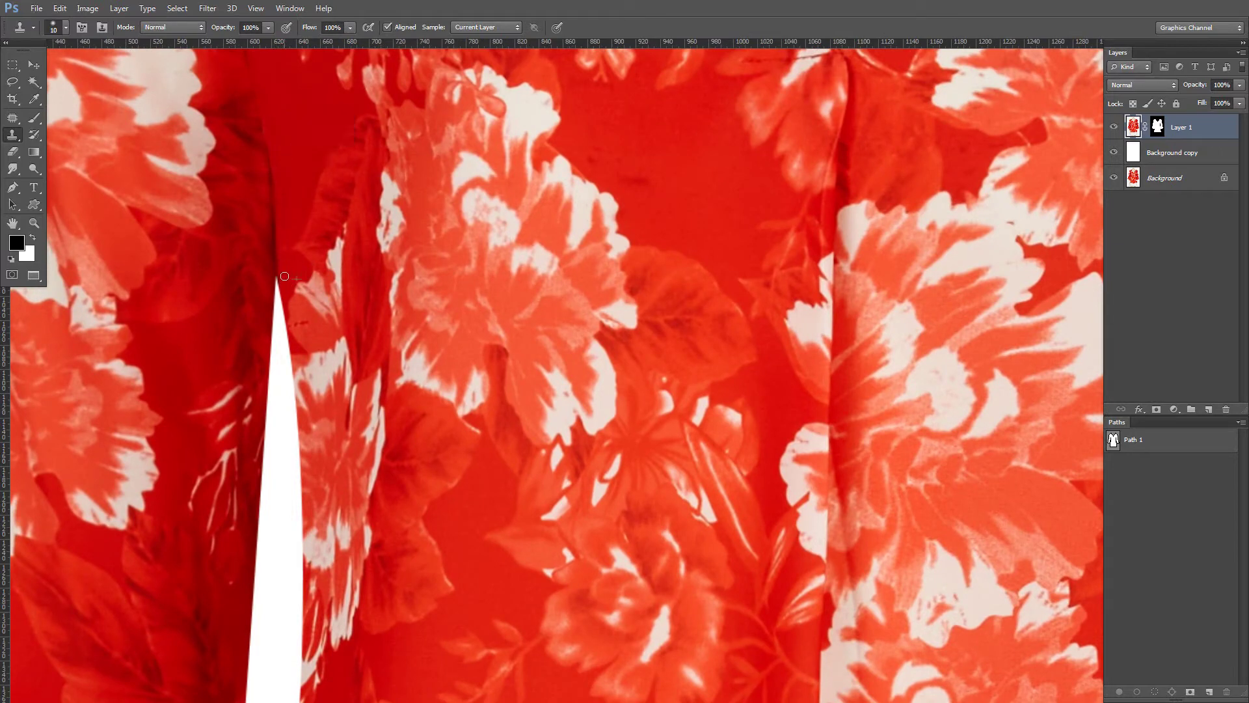
{"action": "left_click_drag", "start_coordinate": [281, 190], "coordinate": [274, 190]}
{"action": "scroll", "coordinate": [308, 223], "scroll_direction": "down", "scroll_amount": 4}
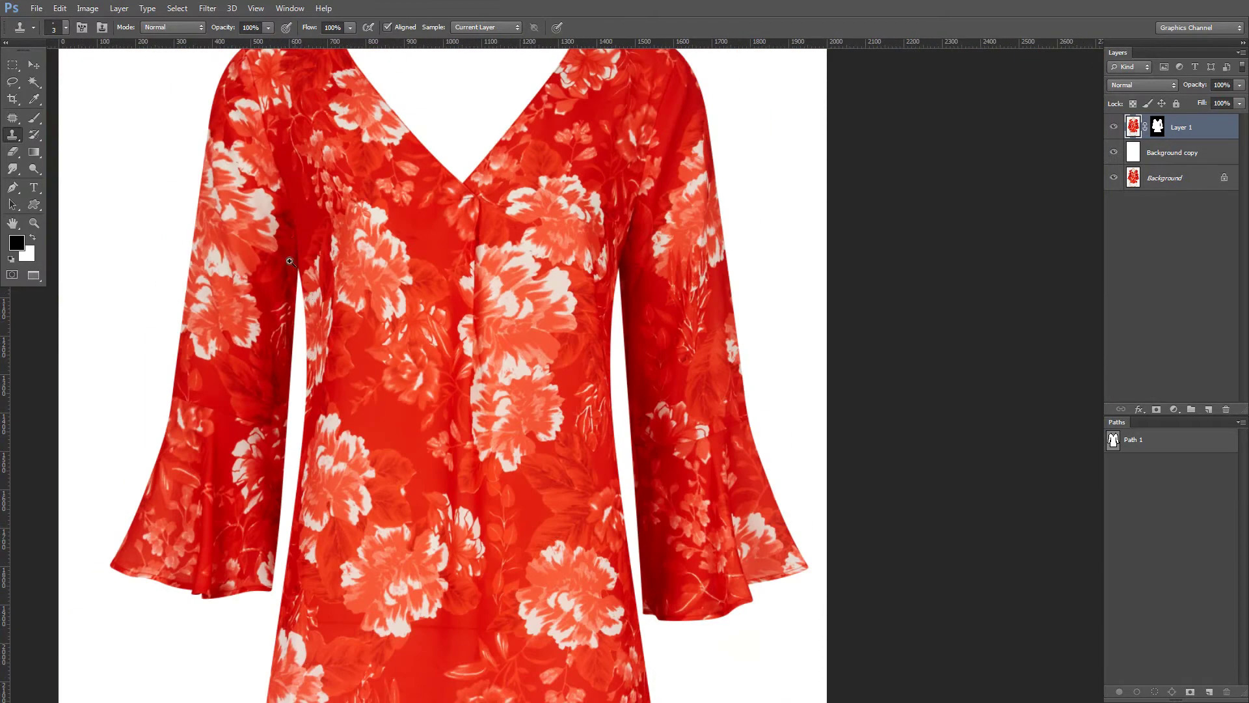
- Examine the whole retouched blouse and compare it with the original Background photo
{"action": "left_click_drag", "start_coordinate": [475, 183], "coordinate": [489, 289]}
{"action": "left_click_drag", "start_coordinate": [475, 639], "coordinate": [471, 420]}
{"action": "left_click_drag", "start_coordinate": [182, 450], "coordinate": [174, 478]}
{"action": "left_click_drag", "start_coordinate": [568, 366], "coordinate": [617, 494]}
{"action": "left_click_drag", "start_coordinate": [427, 196], "coordinate": [518, 199]}
{"action": "left_click_drag", "start_coordinate": [492, 245], "coordinate": [384, 254]}
{"action": "left_click", "coordinate": [1112, 181], "text": "alt"}
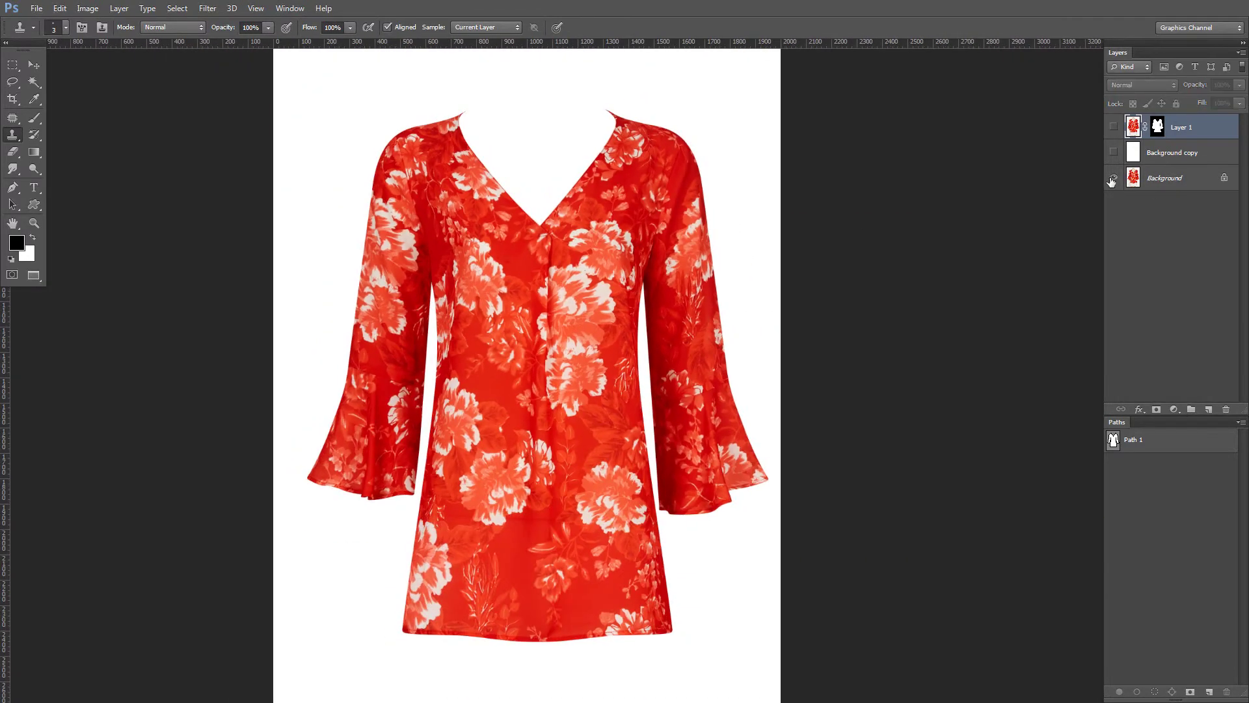
{"action": "left_click", "coordinate": [1112, 181], "text": "alt"}
- Apply the layer mask on Layer 1 permanently
{"action": "right_click", "coordinate": [1159, 130]}
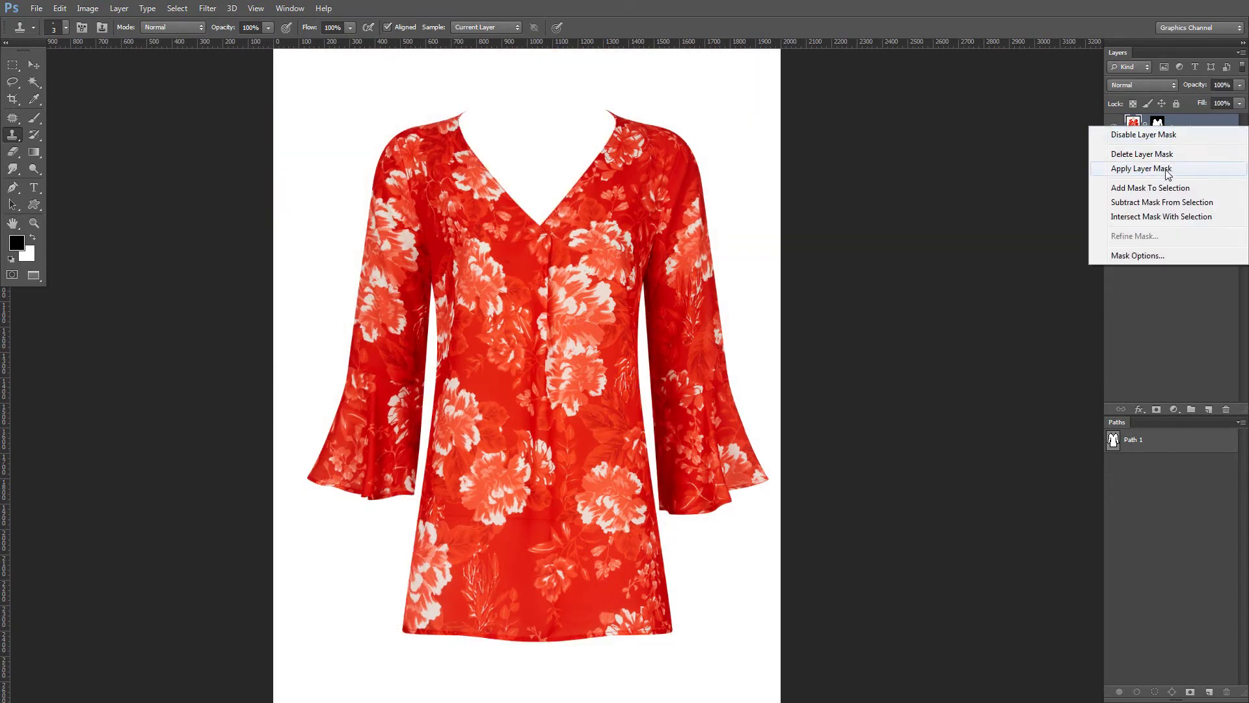
{"action": "left_click", "coordinate": [1165, 168]}
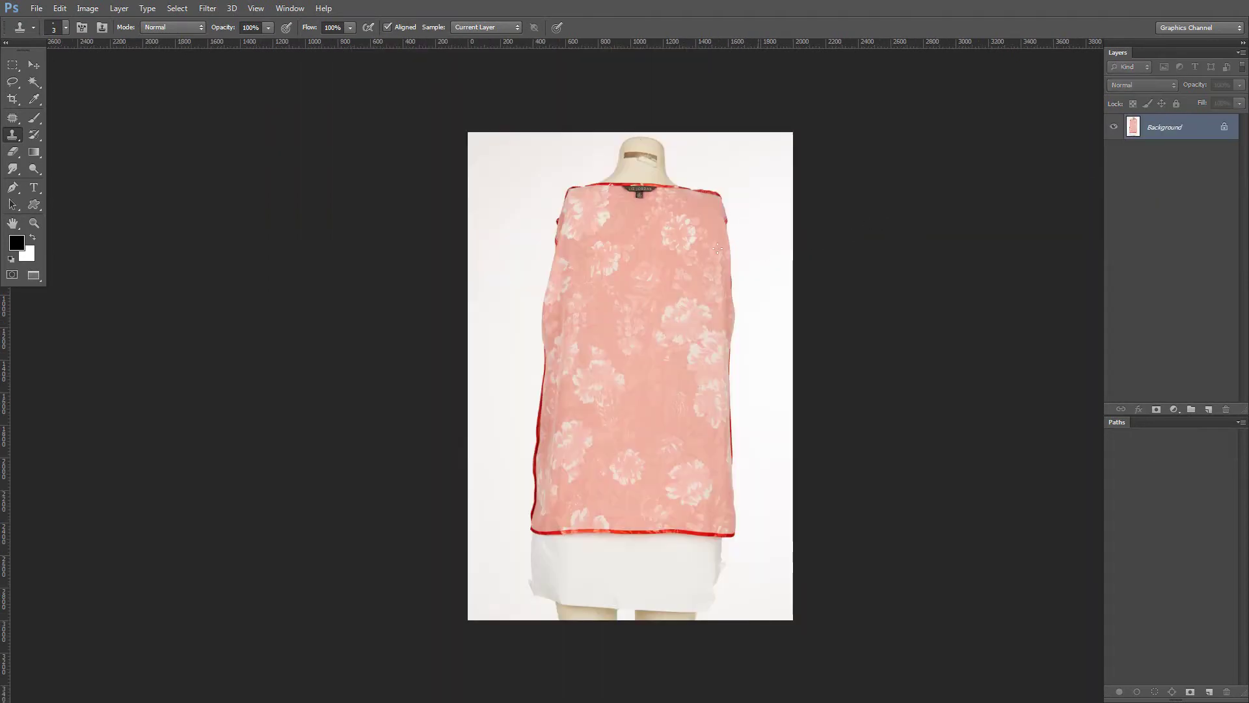
- Copy the upper part of the blouse's back photo and paste it above Background copy in the front-view document
{"action": "scroll", "coordinate": [730, 248], "scroll_direction": "up", "scroll_amount": 3}
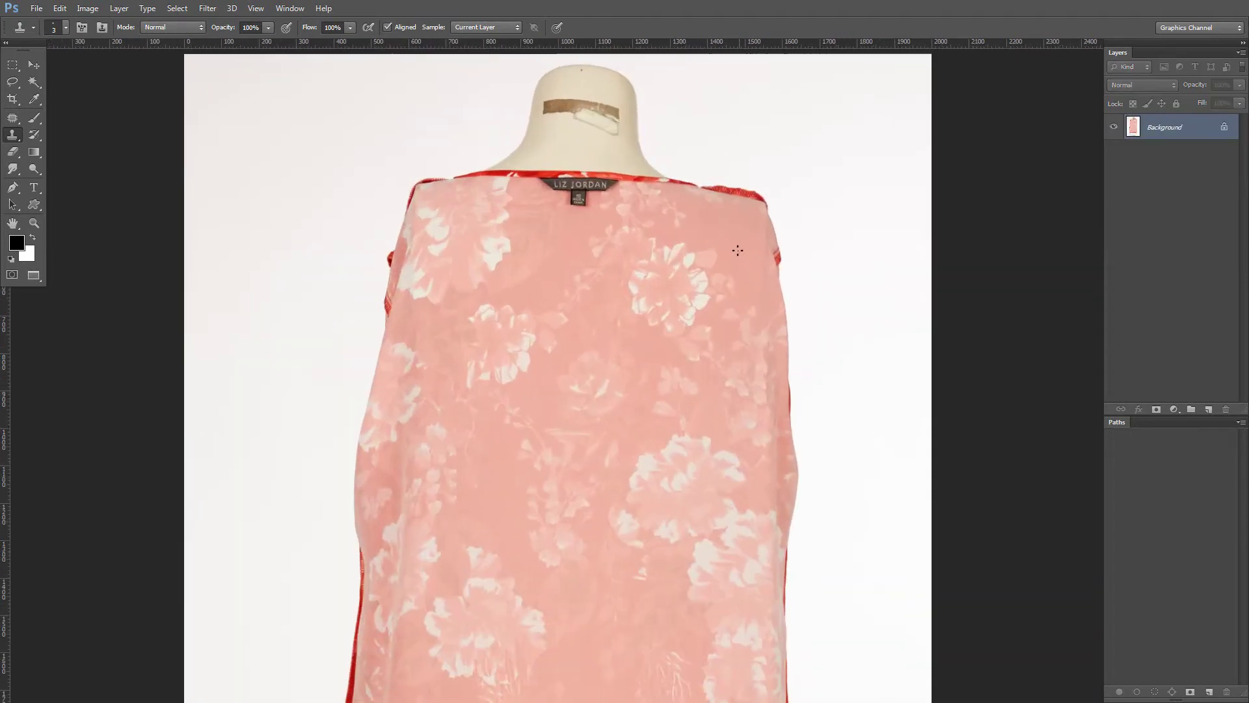
{"action": "key", "text": "m"}
{"action": "left_click_drag", "start_coordinate": [381, 162], "coordinate": [807, 546]}
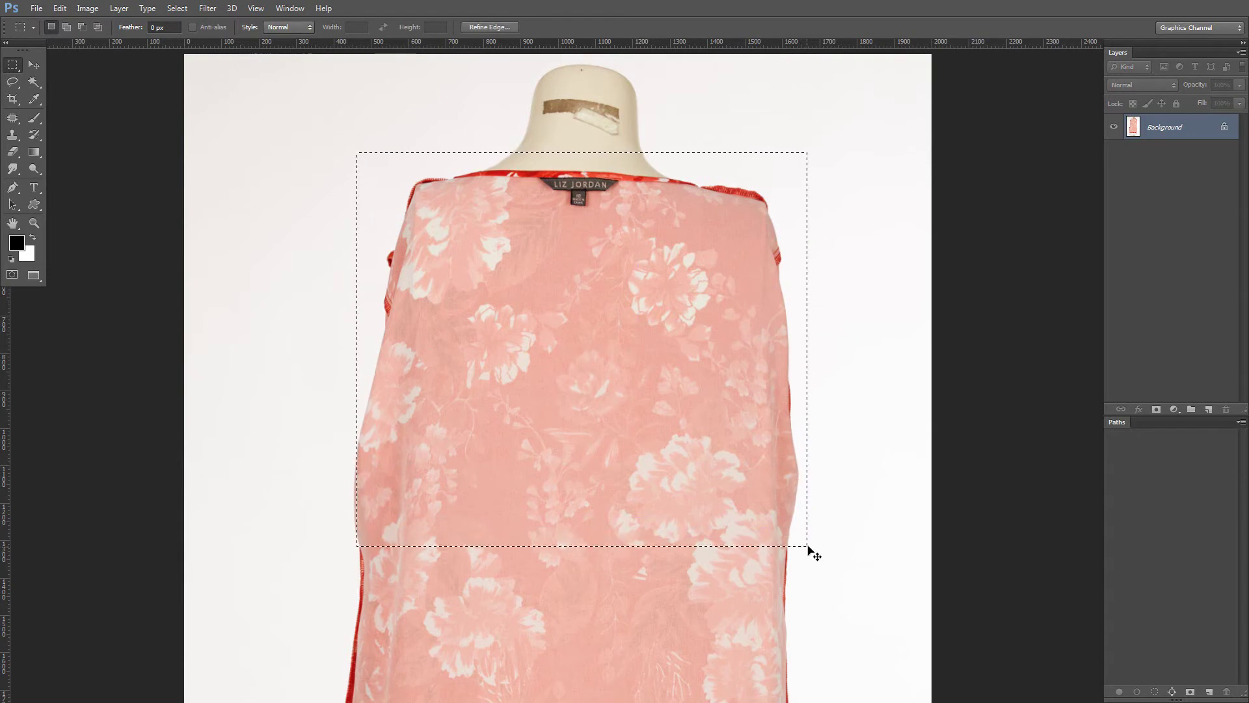
{"action": "key", "text": "ctrl+c"}
{"action": "key", "text": "ctrl+Tab"}
{"action": "left_click", "coordinate": [1158, 149]}
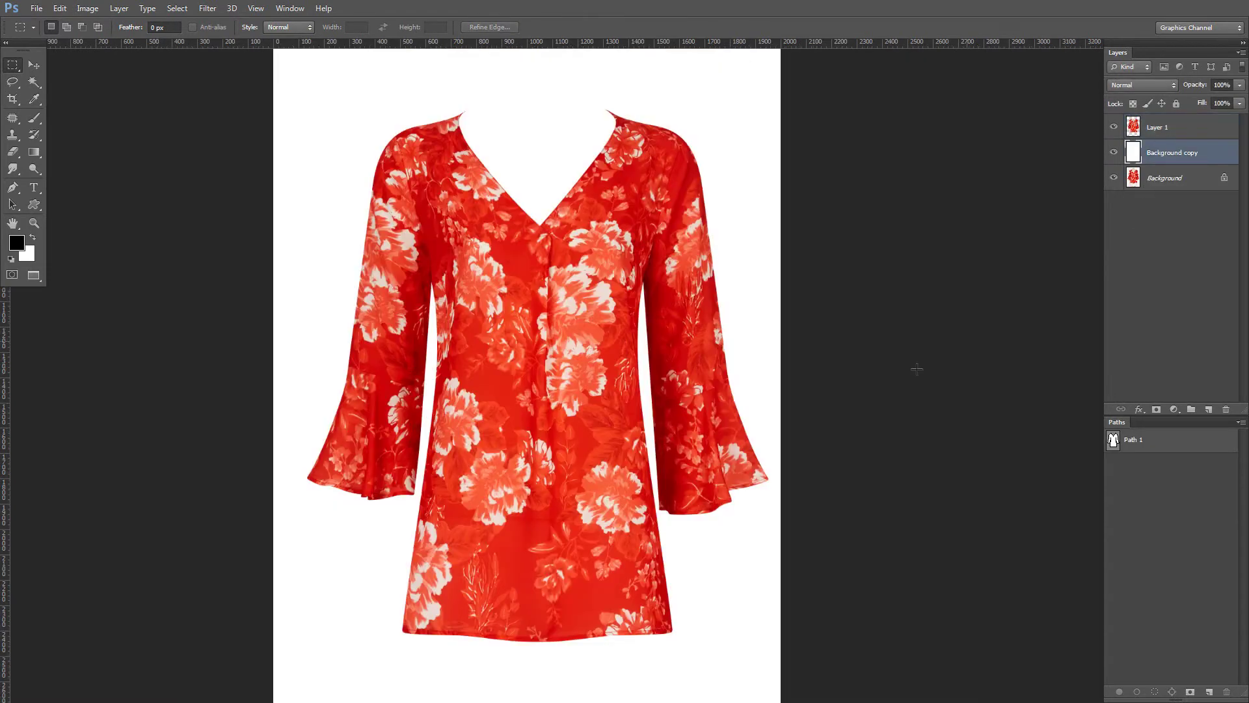
{"action": "key", "text": "ctrl+v"}
- Move the pasted back section behind the front neckline and rotate it to -0.77 degrees
{"action": "key", "text": "ctrl+t"}
{"action": "left_click_drag", "start_coordinate": [706, 356], "coordinate": [616, 205]}
{"action": "left_click_drag", "start_coordinate": [537, 114], "coordinate": [560, 395]}
{"action": "mouse_move", "coordinate": [508, 306]}
{"action": "left_mouse_down"}
{"action": "mouse_move", "coordinate": [523, 306]}
{"action": "mouse_move", "coordinate": [523, 322]}
{"action": "left_mouse_up"}
{"action": "left_click_drag", "start_coordinate": [576, 197], "coordinate": [569, 180]}
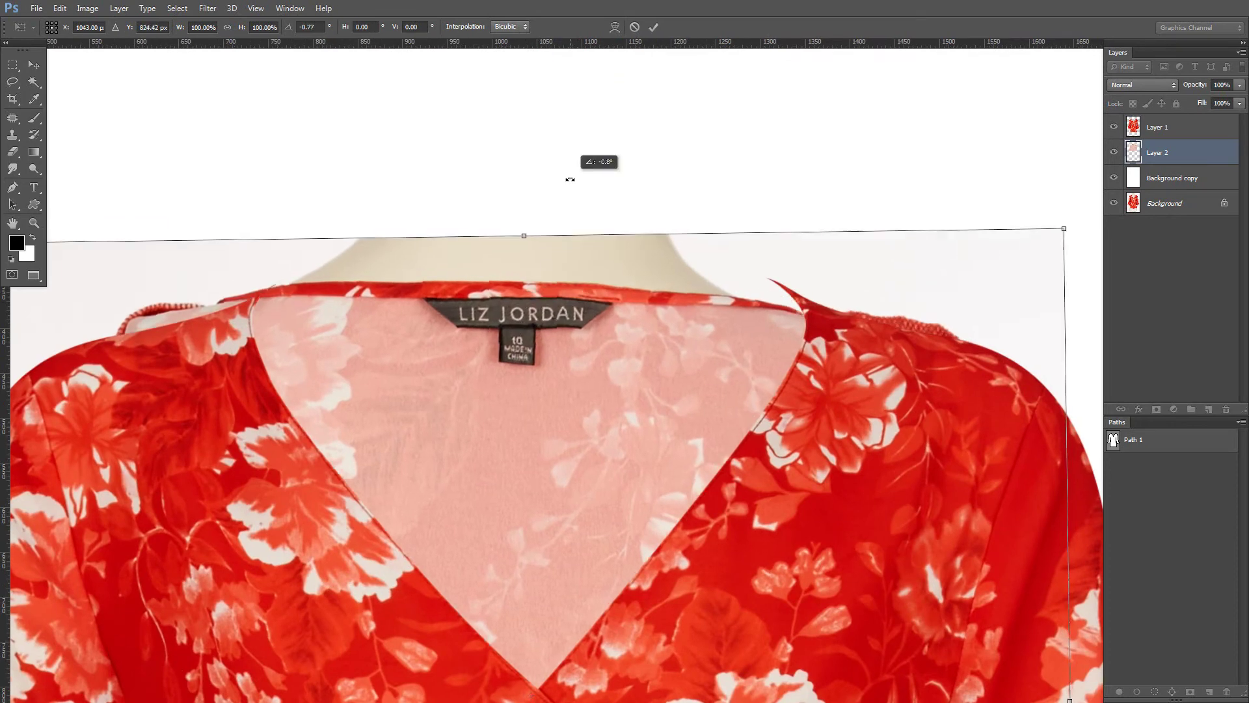
{"action": "left_click_drag", "start_coordinate": [599, 294], "coordinate": [564, 313]}
- Scale the back section proportionally to 107.42% and reposition it in the neck opening
{"action": "scroll", "coordinate": [644, 313], "scroll_direction": "down", "scroll_amount": 2}
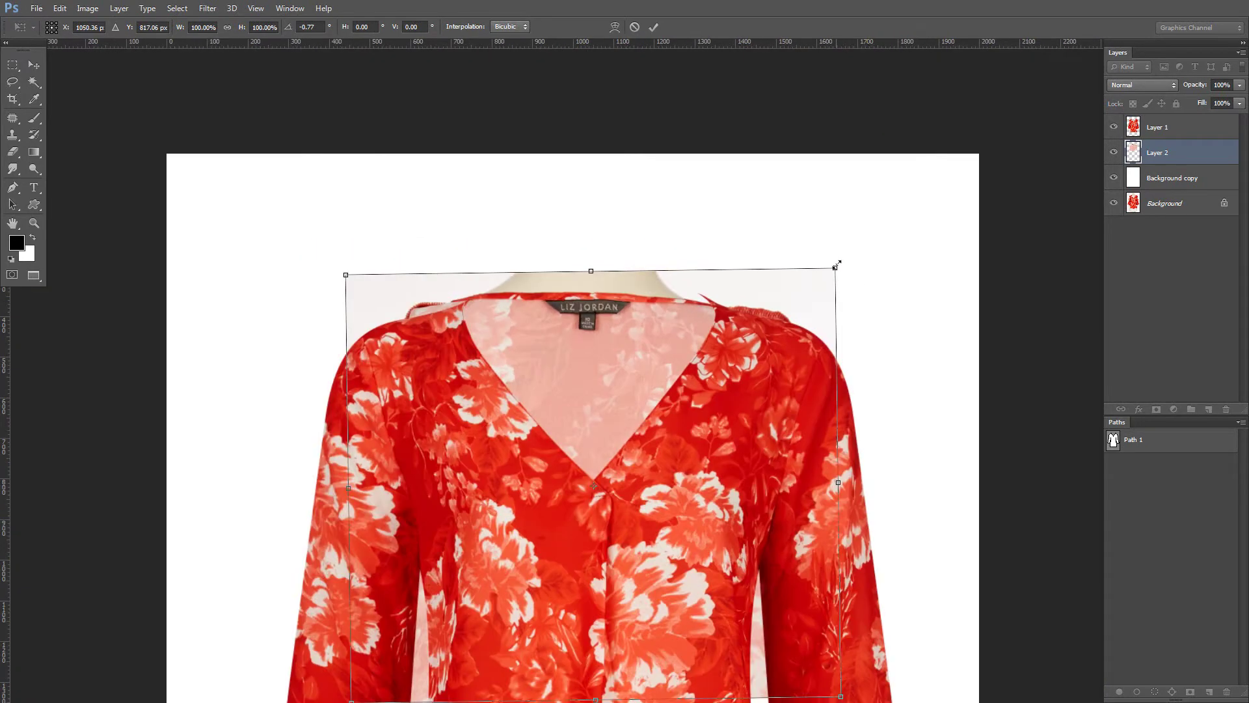
{"action": "left_click_drag", "start_coordinate": [841, 269], "coordinate": [865, 257]}
{"action": "left_click_drag", "start_coordinate": [581, 330], "coordinate": [634, 363]}
{"action": "left_click_drag", "start_coordinate": [593, 294], "coordinate": [596, 313]}
{"action": "scroll", "coordinate": [599, 299], "scroll_direction": "up", "scroll_amount": 1}
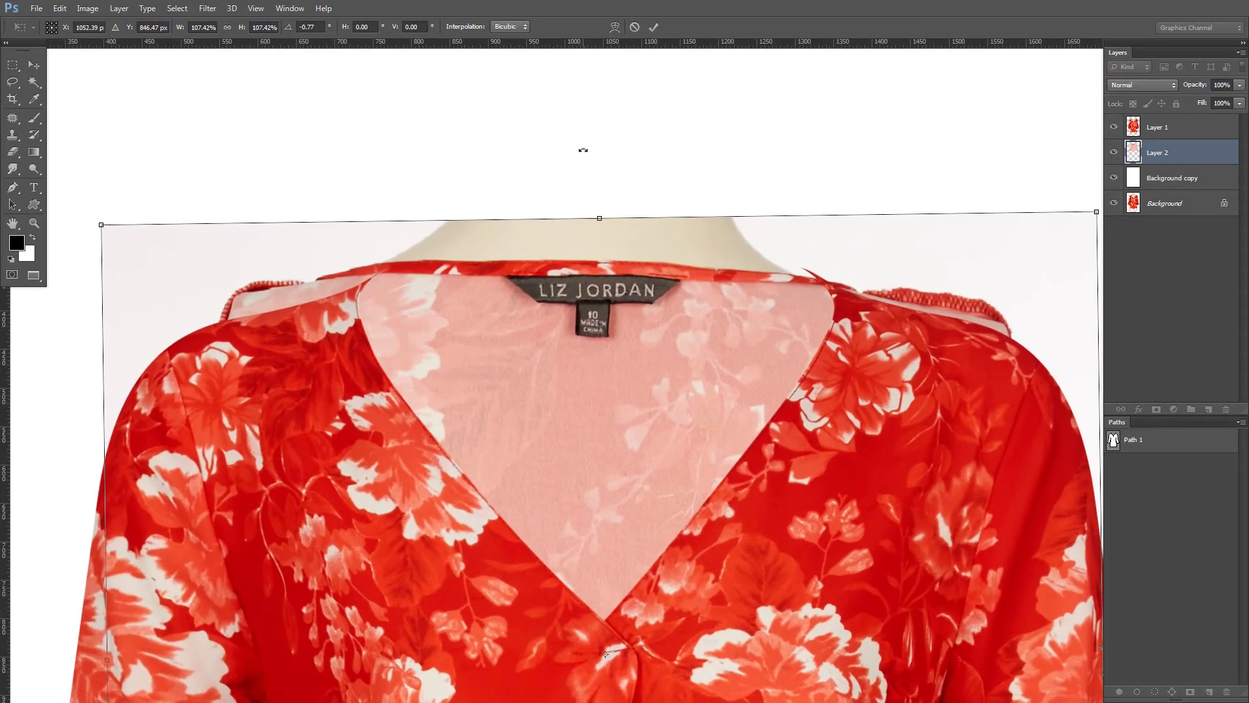
- Rotate the back section to -1.25 degrees, nudge it slightly down, and apply the transform
{"action": "left_click_drag", "start_coordinate": [580, 148], "coordinate": [579, 135]}
{"action": "key", "text": "Down"}
{"action": "key", "text": "Down"}
{"action": "key", "text": "Down"}
{"action": "key", "text": "Down"}
{"action": "key", "text": "Down"}
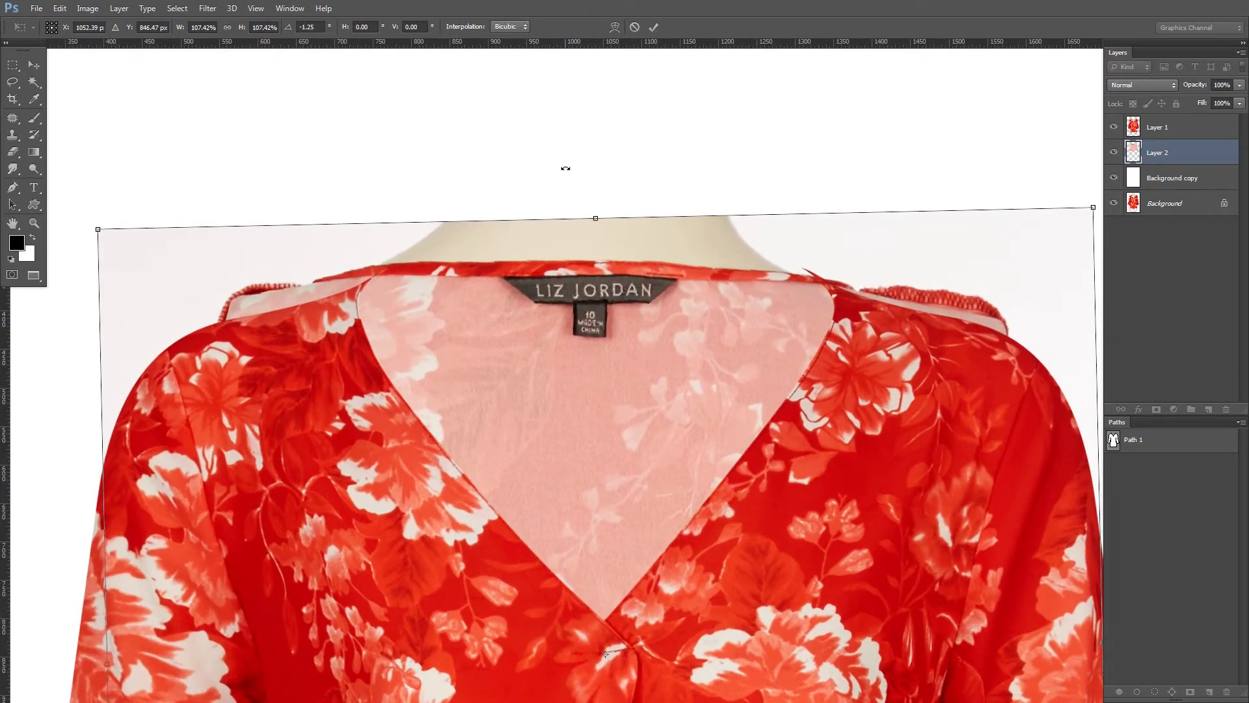
{"action": "key", "text": "Right"}
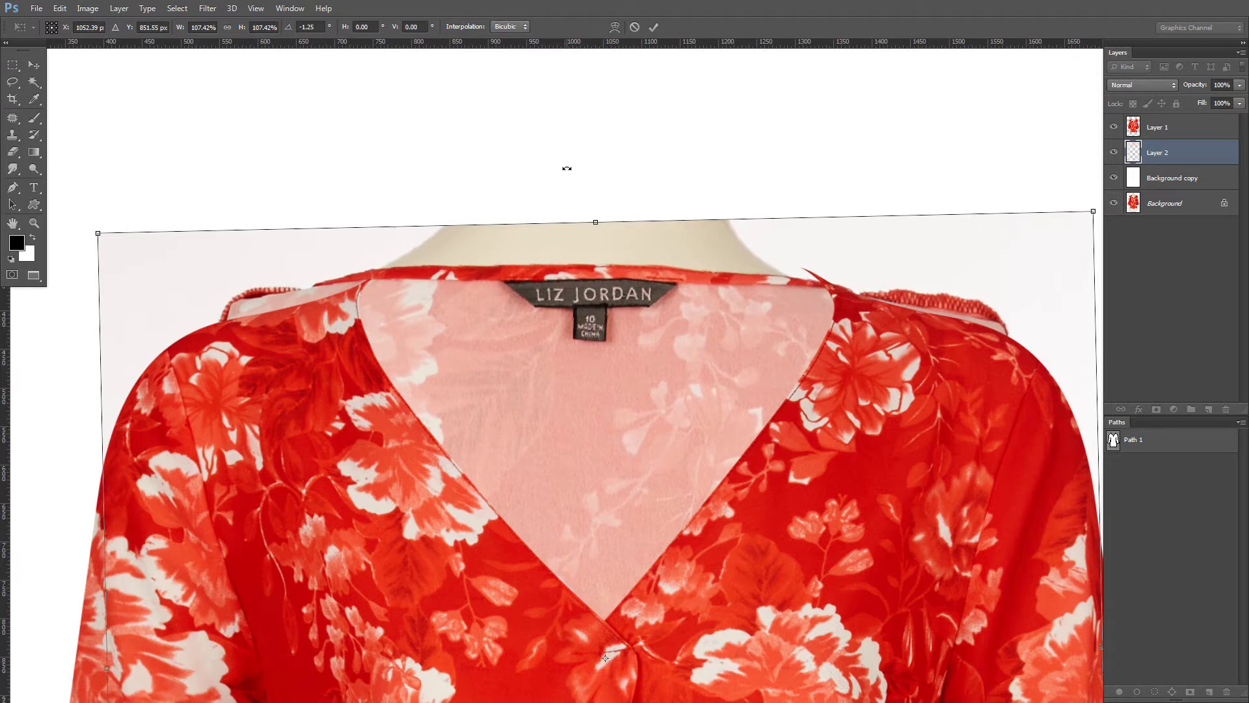
{"action": "key", "text": "Return"}
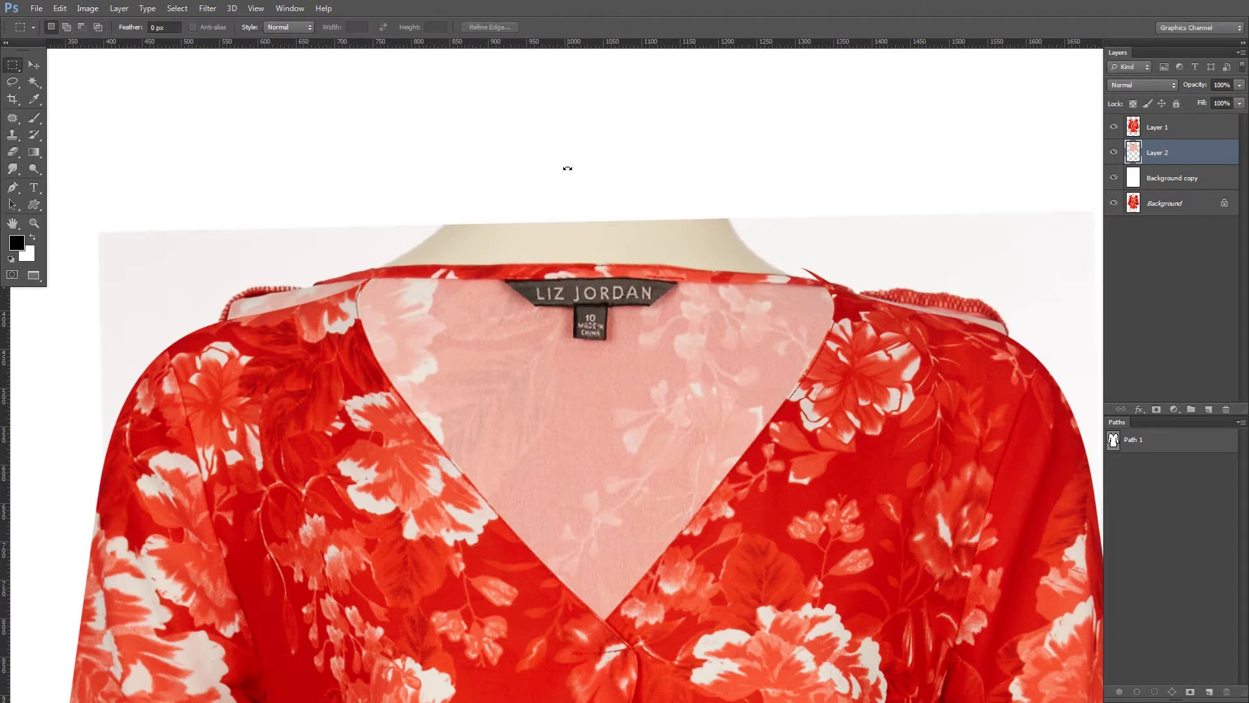
- Start Liquify on Layer 2 with Layer 1 shown in front as the backdrop at 100 opacity
{"action": "scroll", "coordinate": [624, 322], "scroll_direction": "down", "scroll_amount": 3}
{"action": "scroll", "coordinate": [605, 325], "scroll_direction": "up", "scroll_amount": 4}
{"action": "left_click_drag", "start_coordinate": [593, 340], "coordinate": [585, 326]}
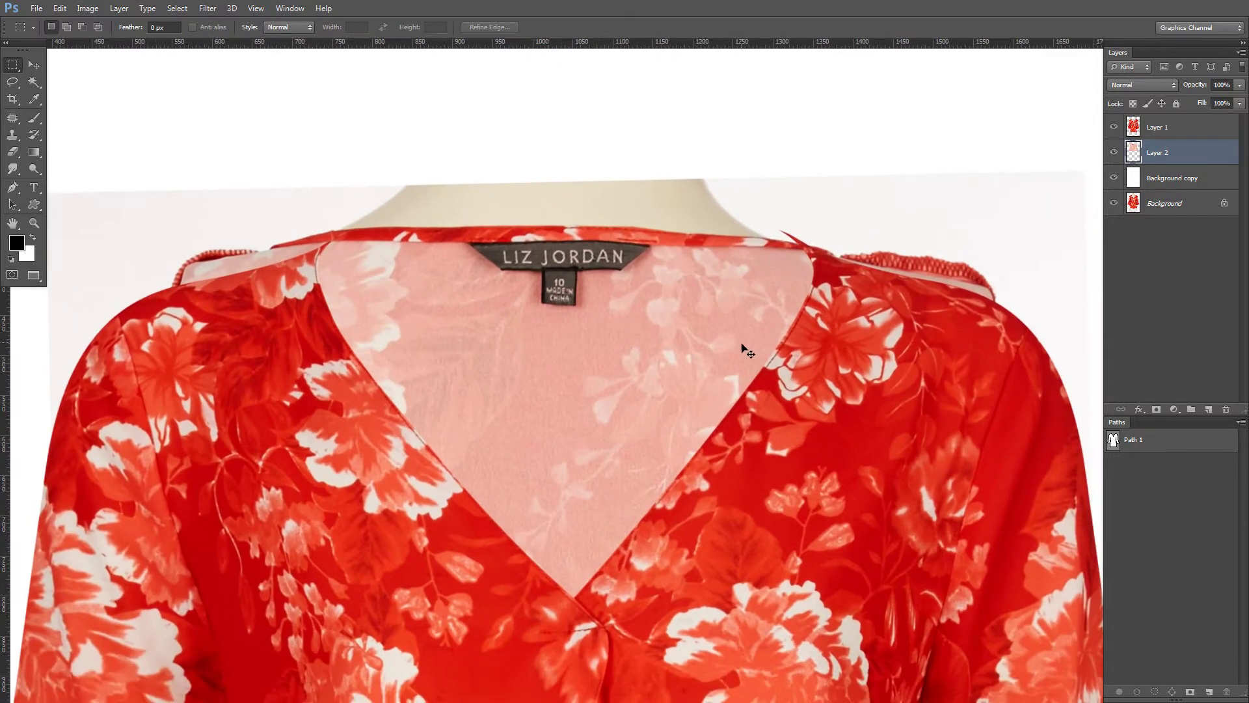
{"action": "key", "text": "ctrl+shift+x"}
{"action": "left_click", "coordinate": [1149, 396]}
{"action": "left_click", "coordinate": [1161, 446]}
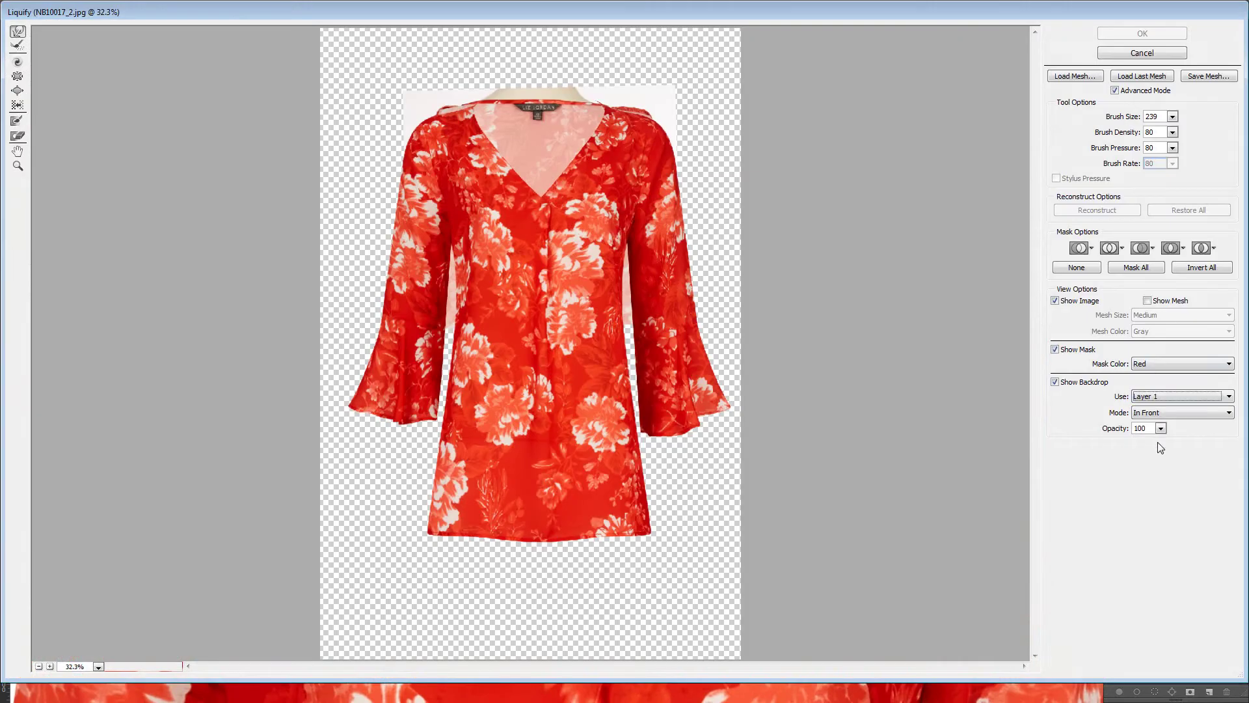
- Warp the middle of the back neckline downward with a large Liquify brush of about 641
{"action": "left_click_drag", "start_coordinate": [684, 570], "coordinate": [705, 548]}
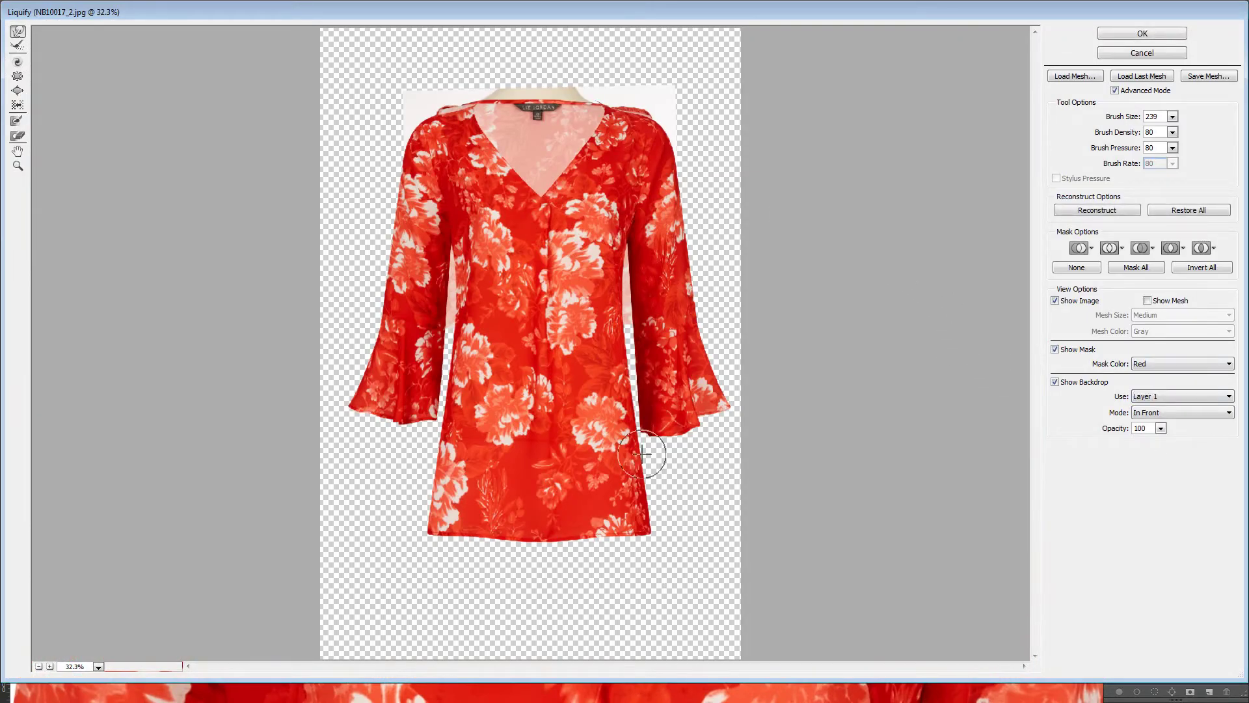
{"action": "scroll", "coordinate": [573, 95], "scroll_direction": "up", "scroll_amount": 5}
{"action": "left_click_drag", "start_coordinate": [416, 138], "coordinate": [597, 293]}
{"action": "scroll", "coordinate": [543, 254], "scroll_direction": "down", "scroll_amount": 1}
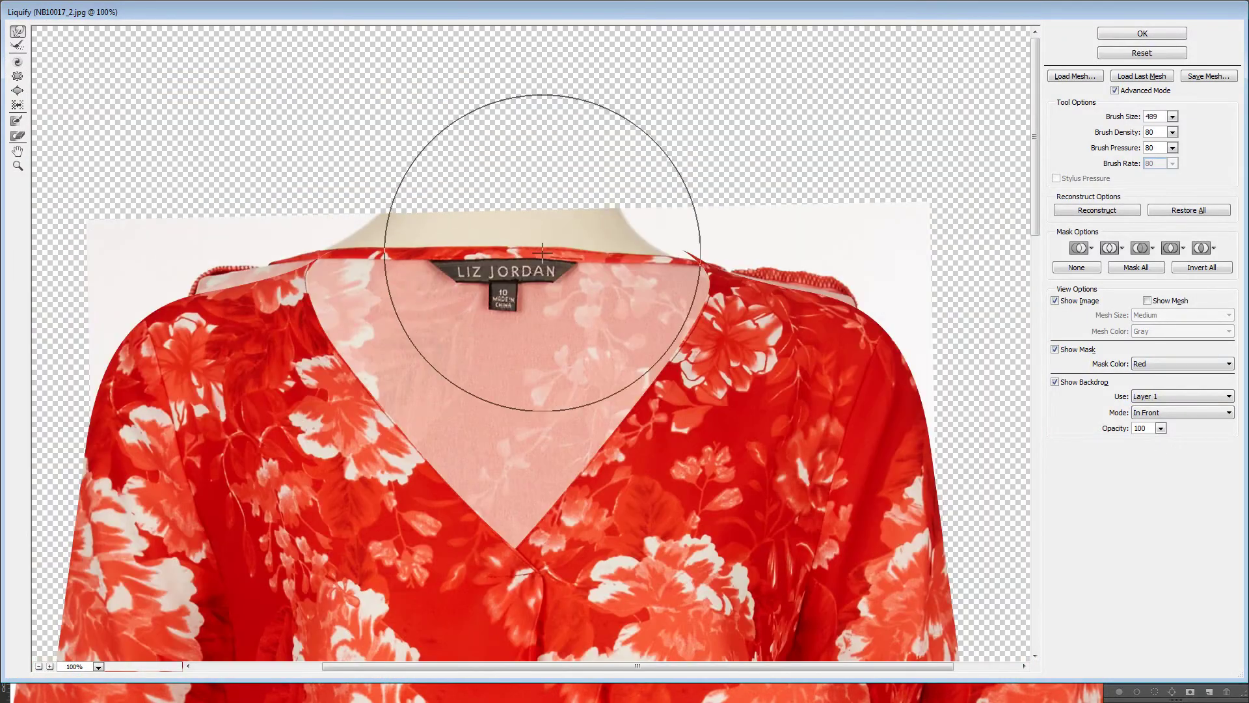
{"action": "right_click", "coordinate": [546, 250], "text": "alt"}
{"action": "mouse_move", "coordinate": [509, 153]}
{"action": "left_mouse_down"}
{"action": "mouse_move", "coordinate": [466, 202]}
{"action": "mouse_move", "coordinate": [496, 151]}
{"action": "left_mouse_up"}
{"action": "right_click", "coordinate": [485, 178], "text": "alt"}
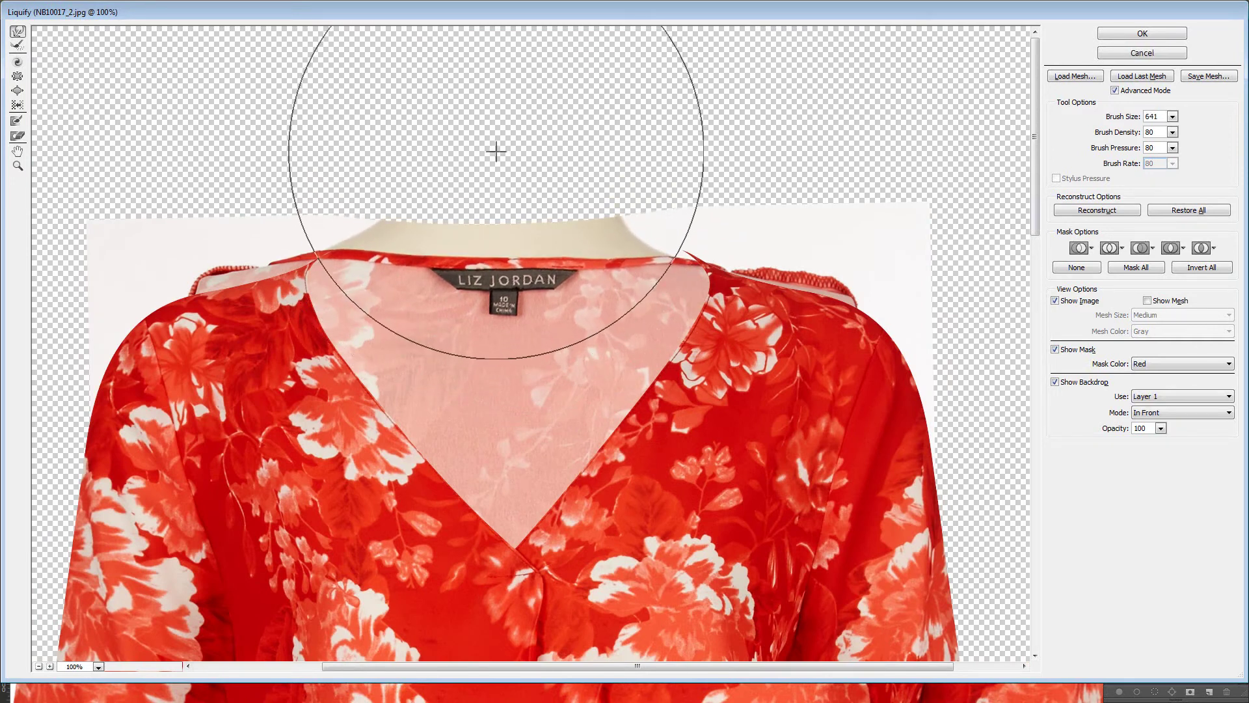
{"action": "right_click", "coordinate": [536, 139], "text": "alt"}
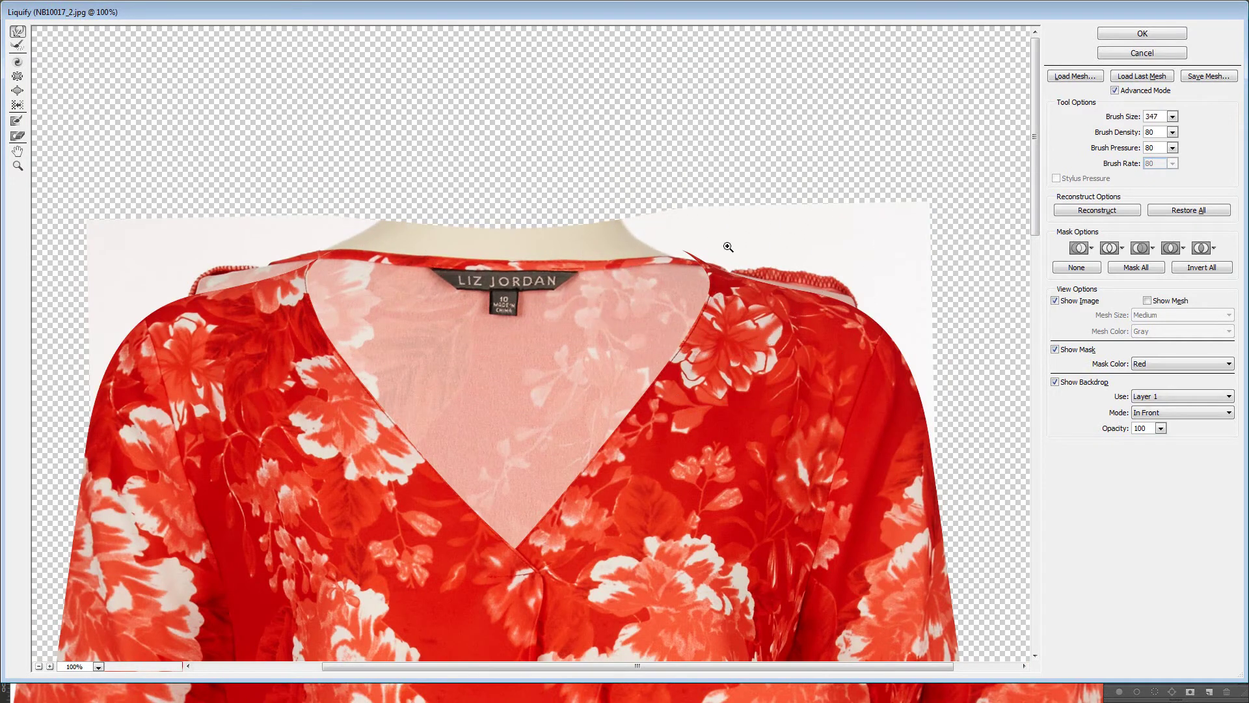
- Refine the back neckline's curve towards both ends using smaller Liquify brushes
{"action": "left_click", "coordinate": [728, 246], "text": "ctrl"}
{"action": "right_click", "coordinate": [651, 302], "text": "alt"}
{"action": "left_click_drag", "start_coordinate": [534, 364], "coordinate": [814, 331]}
{"action": "right_click", "coordinate": [722, 306], "text": "alt"}
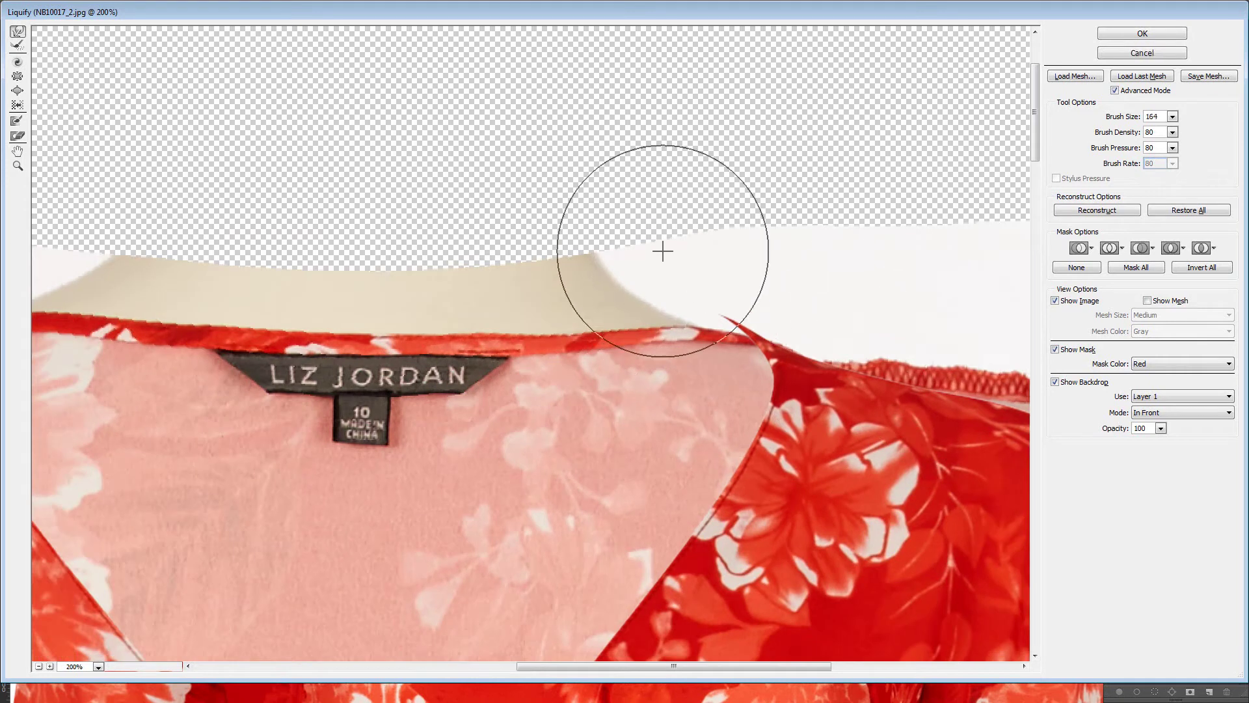
{"action": "left_click_drag", "start_coordinate": [507, 254], "coordinate": [914, 227]}
{"action": "right_click", "coordinate": [438, 237], "text": "alt"}
{"action": "left_click_drag", "start_coordinate": [443, 181], "coordinate": [446, 190]}
{"action": "right_click", "coordinate": [353, 236], "text": "alt"}
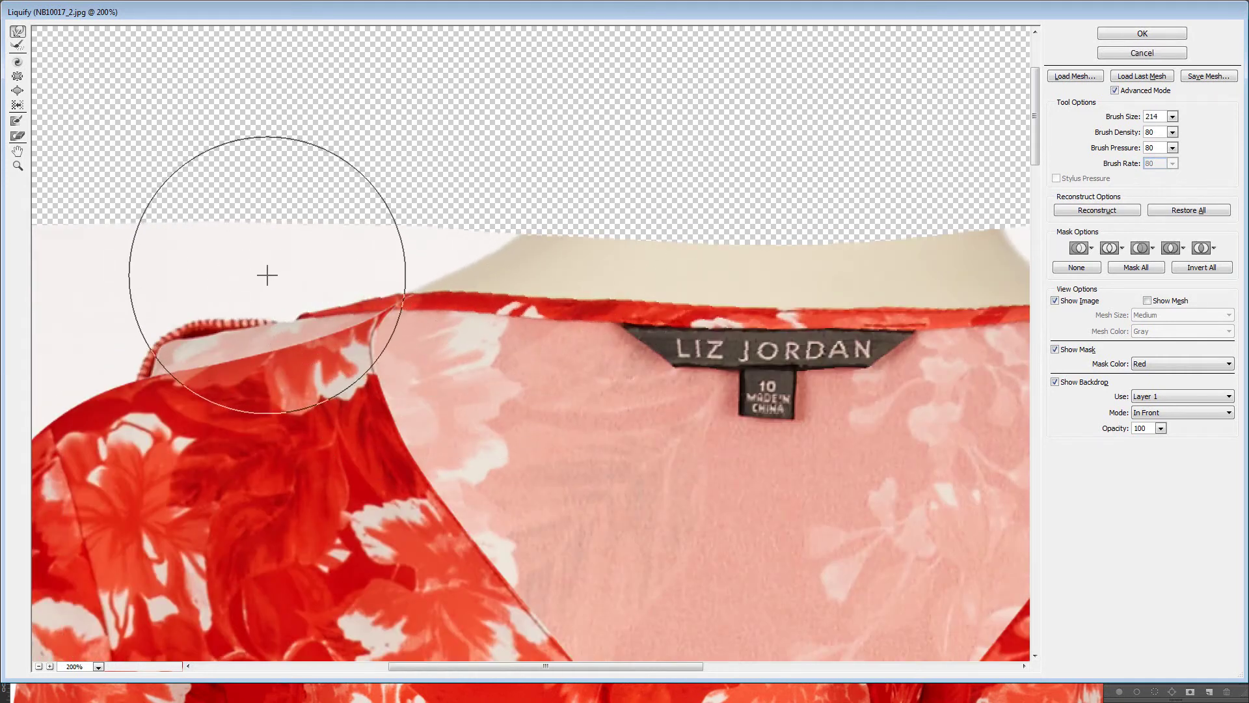
- Push the protruding back fabric on the left shoulder down to the front shoulder line
{"action": "left_click_drag", "start_coordinate": [267, 275], "coordinate": [260, 349]}
{"action": "right_click", "coordinate": [357, 282], "text": "alt"}
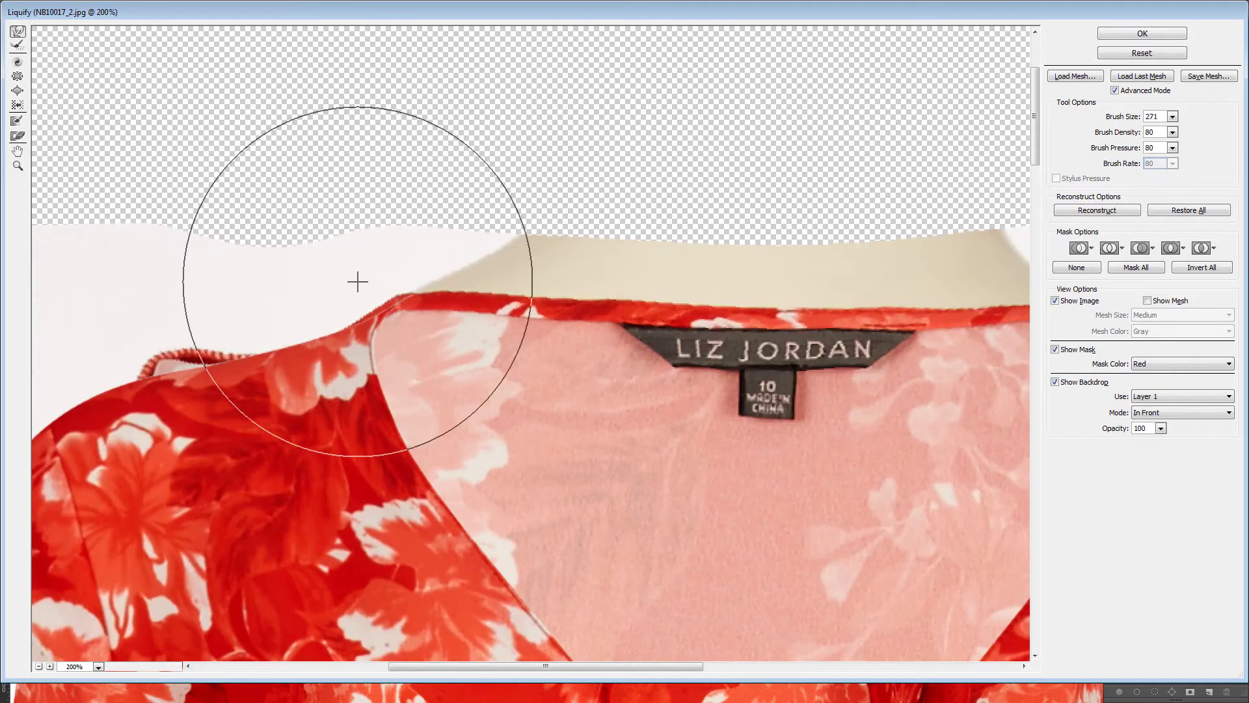
{"action": "right_click", "coordinate": [434, 230], "text": "alt"}
{"action": "left_click_drag", "start_coordinate": [348, 215], "coordinate": [352, 243]}
{"action": "right_click", "coordinate": [381, 241], "text": "alt"}
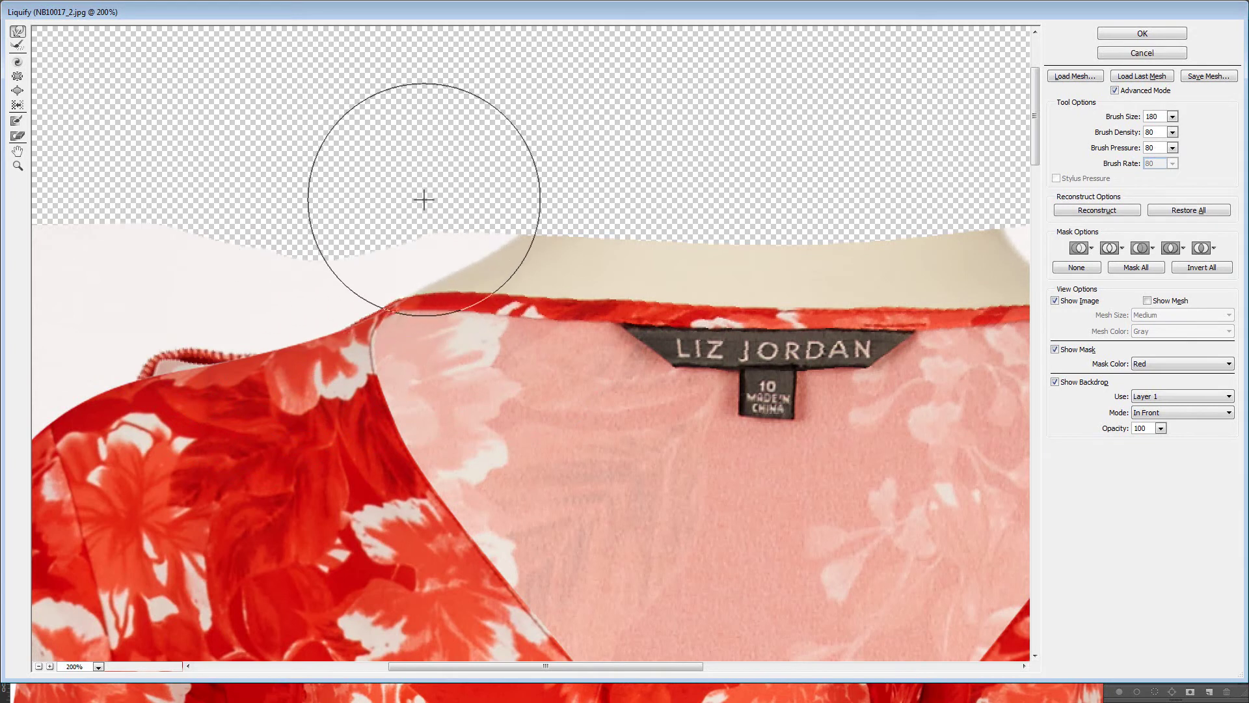
{"action": "right_click", "coordinate": [296, 315], "text": "alt"}
{"action": "left_click_drag", "start_coordinate": [243, 335], "coordinate": [277, 351]}
- Push the protruding back fabric on the right shoulder behind the front shoulder line and apply Liquify to Layer 2
{"action": "left_click_drag", "start_coordinate": [911, 283], "coordinate": [410, 245]}
{"action": "right_click", "coordinate": [719, 246], "text": "alt"}
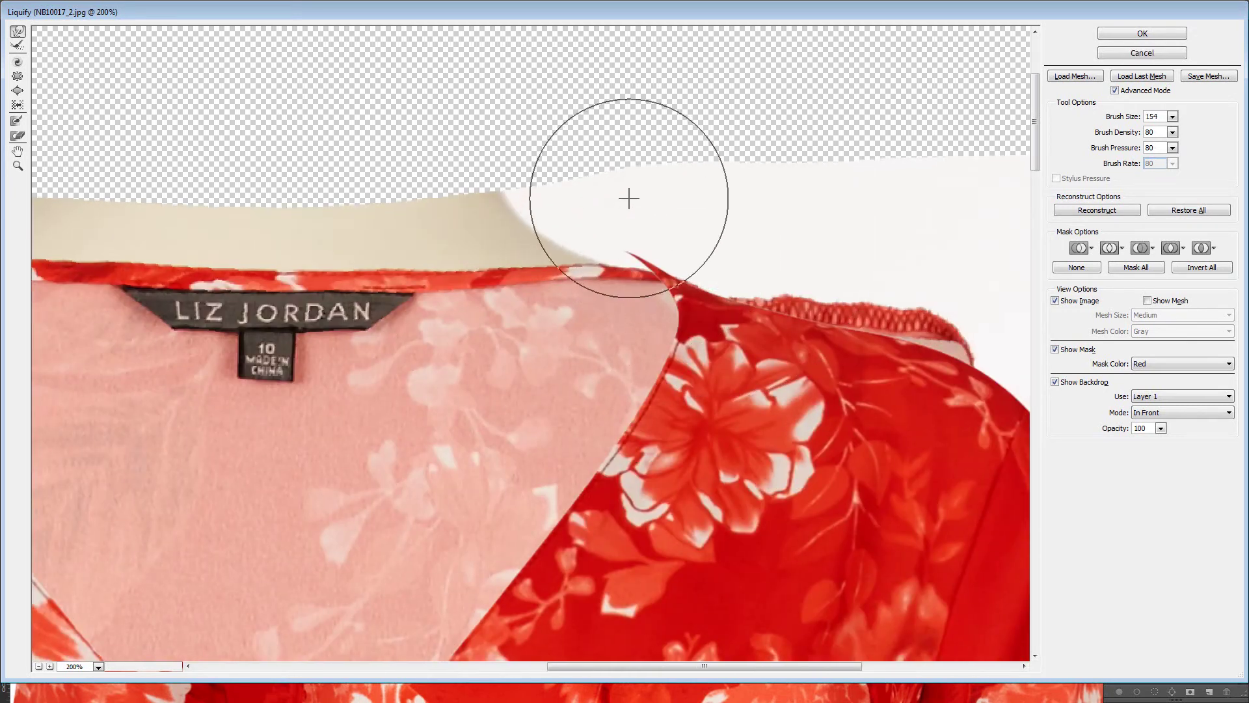
{"action": "right_click", "coordinate": [704, 249], "text": "alt"}
{"action": "mouse_move", "coordinate": [797, 277]}
{"action": "left_mouse_down"}
{"action": "mouse_move", "coordinate": [803, 306]}
{"action": "mouse_move", "coordinate": [764, 301]}
{"action": "left_mouse_up"}
{"action": "right_click", "coordinate": [709, 268], "text": "alt"}
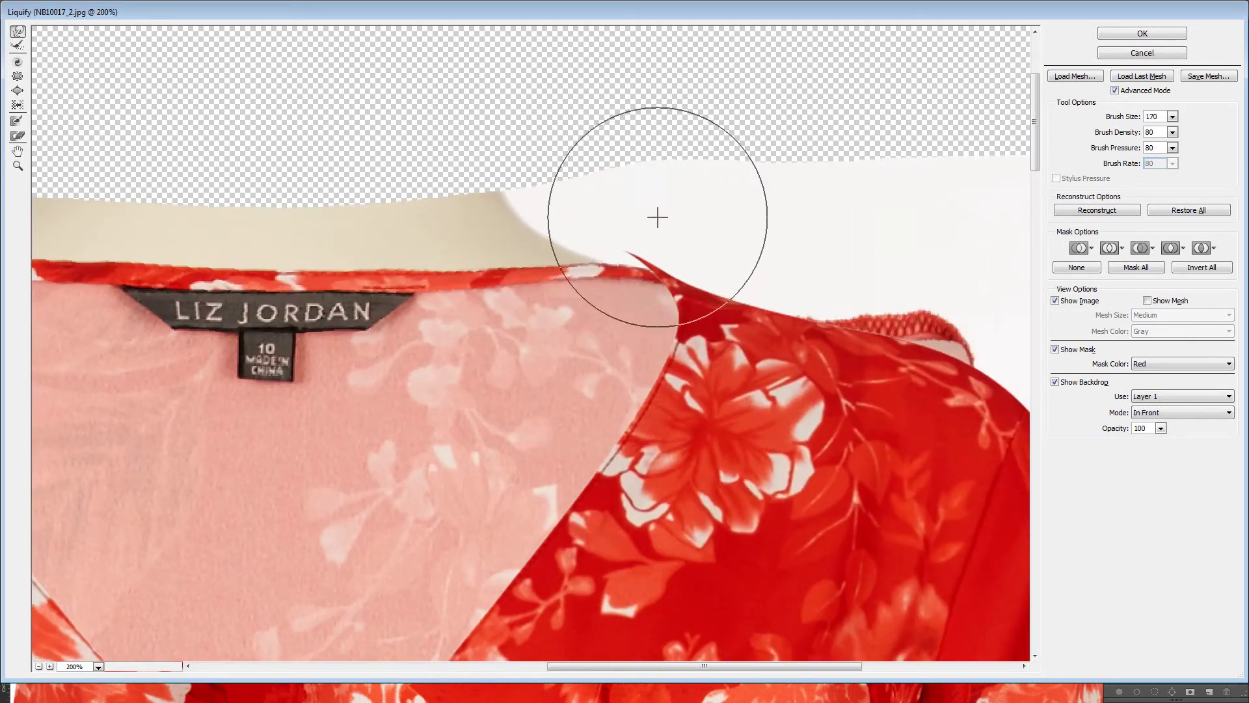
{"action": "mouse_move", "coordinate": [499, 239]}
{"action": "left_mouse_down"}
{"action": "mouse_move", "coordinate": [881, 215]}
{"action": "mouse_move", "coordinate": [523, 160]}
{"action": "left_mouse_up"}
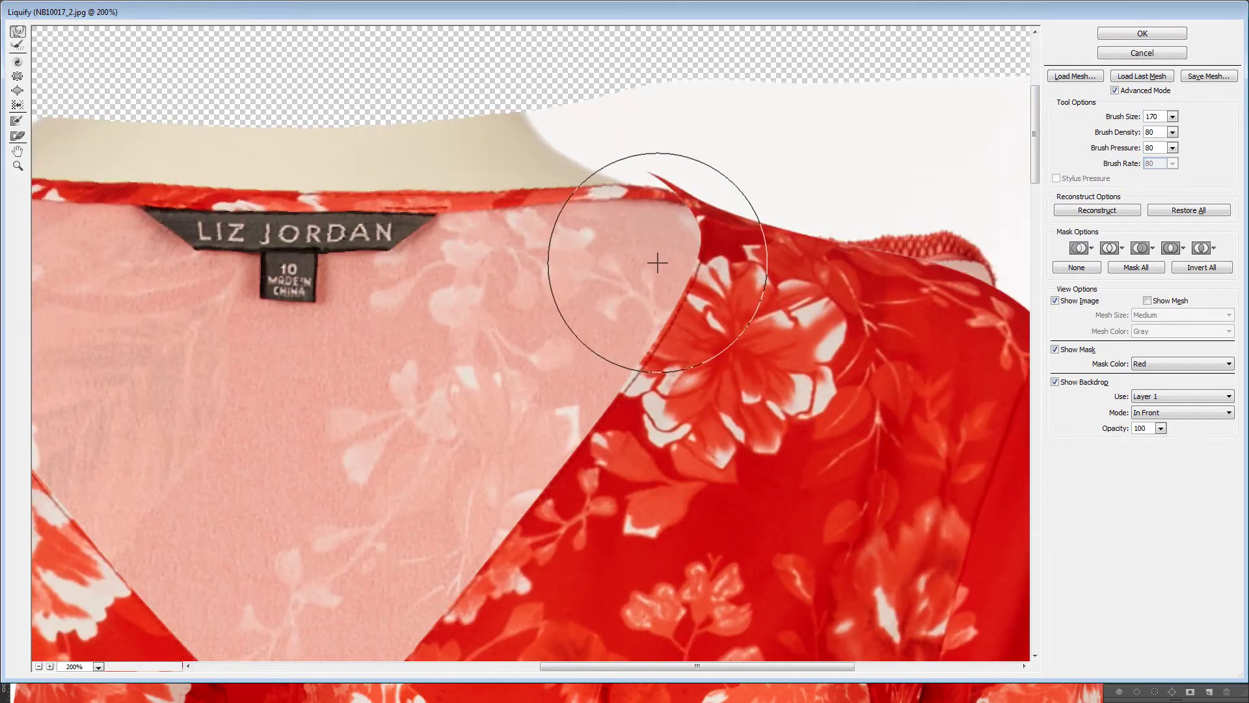
{"action": "key", "text": "ctrl+minus"}
{"action": "right_click", "coordinate": [358, 238], "text": "alt"}
{"action": "key", "text": "Return"}
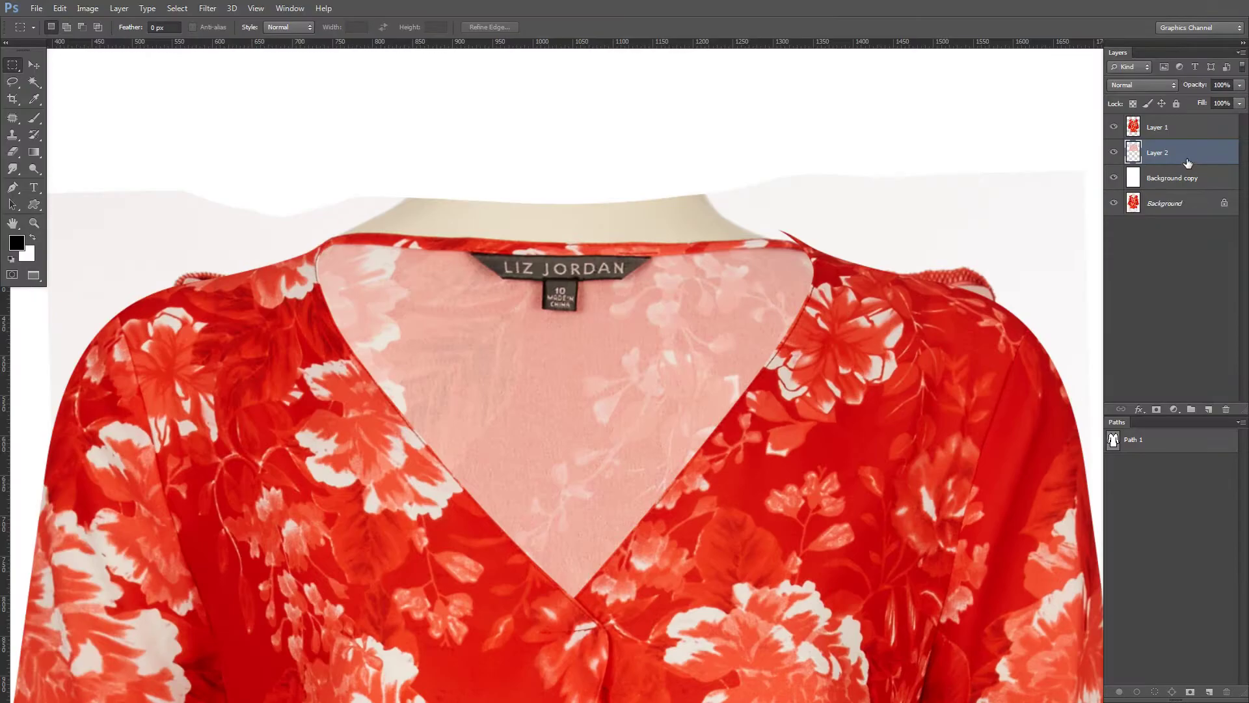
- Start Liquify on Layer 1 with Layer 2 shown behind it as the backdrop
{"action": "left_click", "coordinate": [1177, 129]}
{"action": "key", "text": "ctrl+shift+x"}
{"action": "left_click", "coordinate": [1175, 398]}
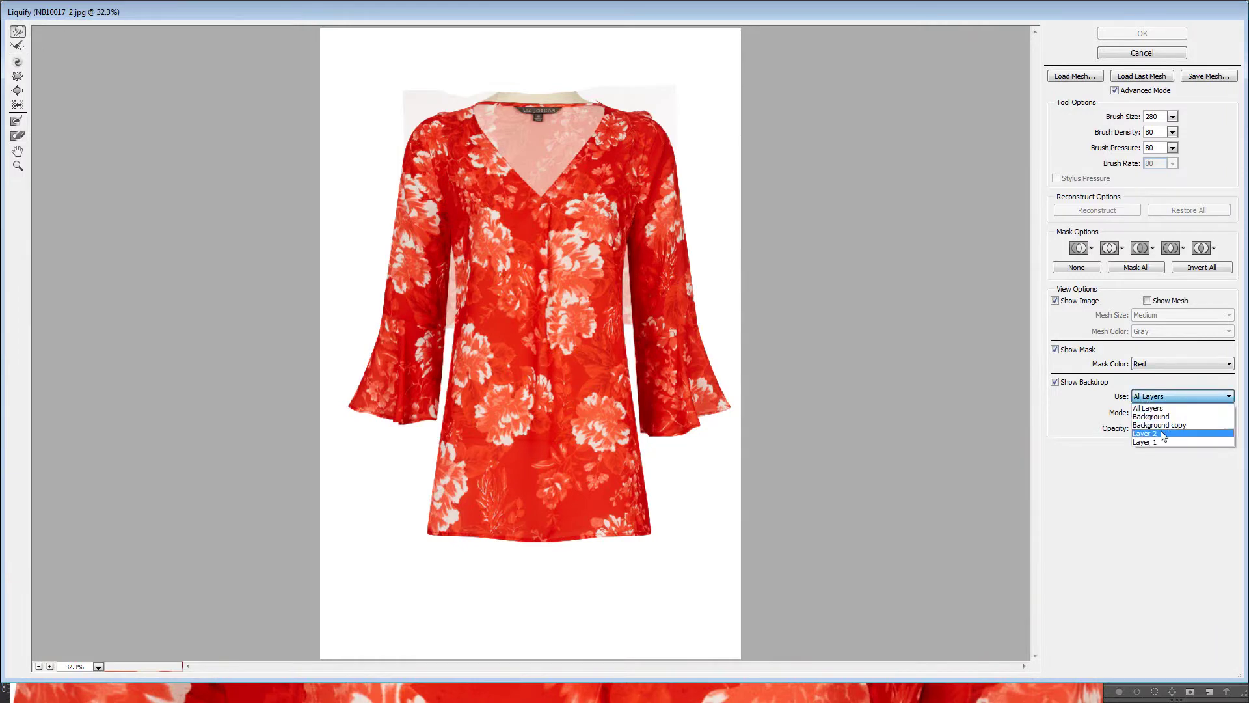
{"action": "left_click", "coordinate": [1165, 437]}
{"action": "left_click", "coordinate": [1156, 432]}
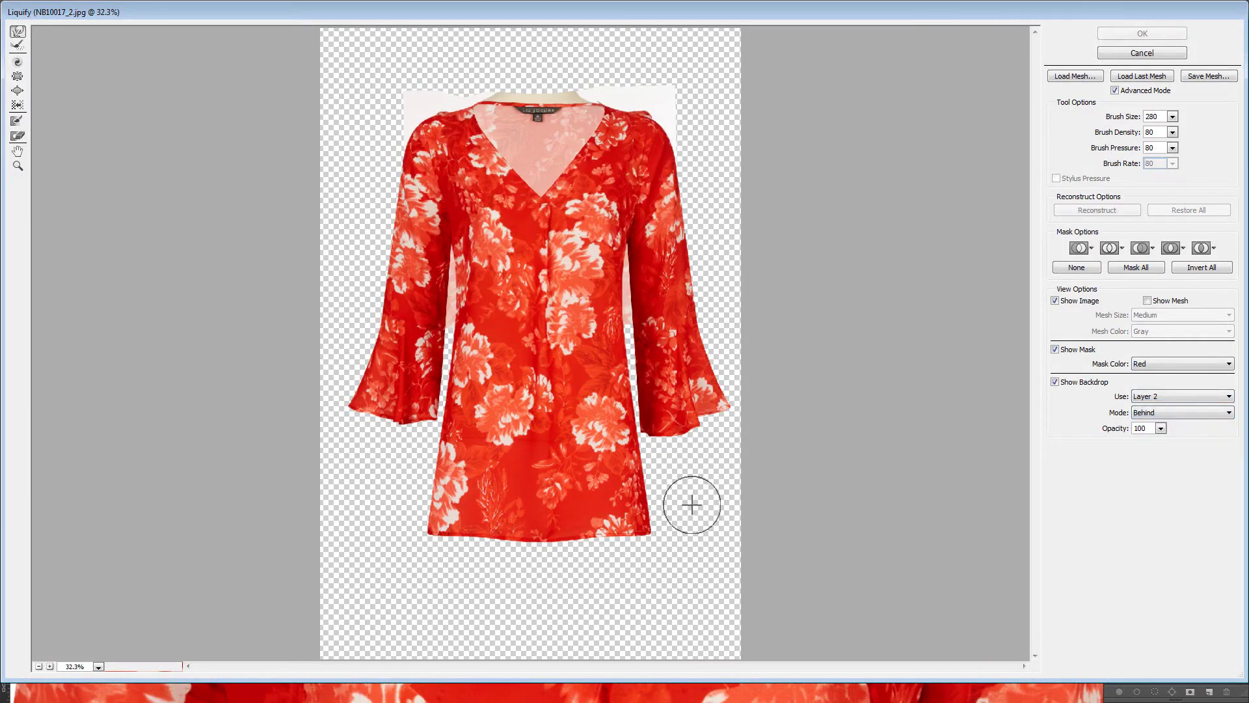
- Push the pointed fabric tip at the right end of the front neckline into the collar with a 167 brush
{"action": "left_click_drag", "start_coordinate": [381, 84], "coordinate": [653, 149]}
{"action": "left_click", "coordinate": [399, 261], "text": "ctrl"}
{"action": "mouse_move", "coordinate": [594, 356]}
{"action": "left_mouse_down"}
{"action": "mouse_move", "coordinate": [362, 235]}
{"action": "mouse_move", "coordinate": [133, 230]}
{"action": "left_mouse_up"}
{"action": "key", "text": "bracketleft"}
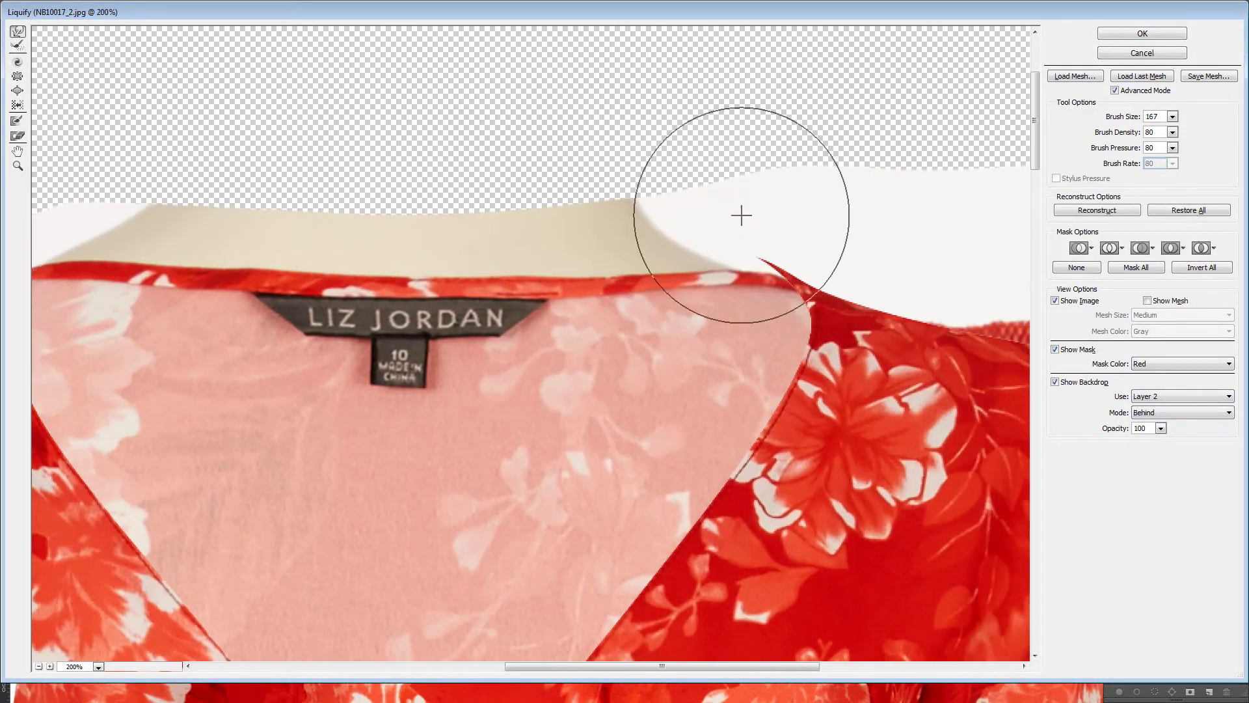
{"action": "left_click_drag", "start_coordinate": [744, 178], "coordinate": [704, 205]}
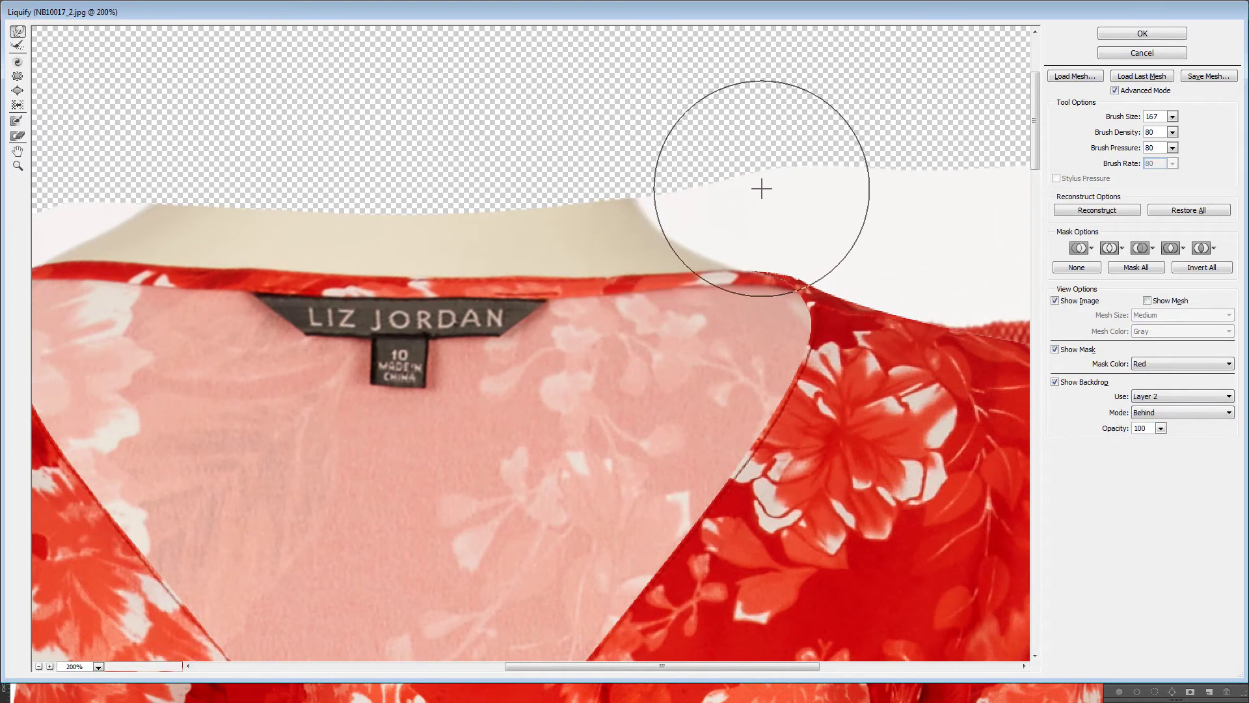
- Smooth the left shoulder where it meets the back neckline and apply Liquify to Layer 1
{"action": "scroll", "coordinate": [261, 215], "scroll_direction": "left", "scroll_amount": 3}
{"action": "left_click_drag", "start_coordinate": [260, 215], "coordinate": [333, 196]}
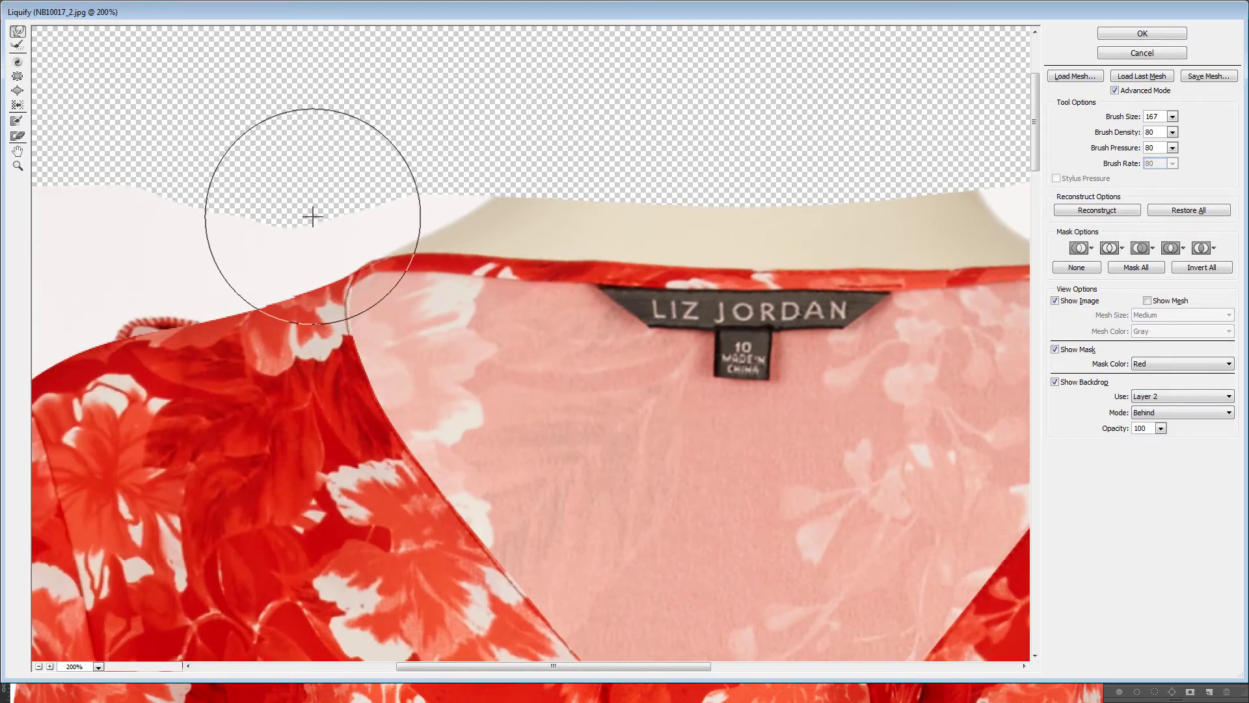
{"action": "left_click", "coordinate": [490, 179], "text": "alt"}
{"action": "left_click", "coordinate": [777, 207], "text": "alt"}
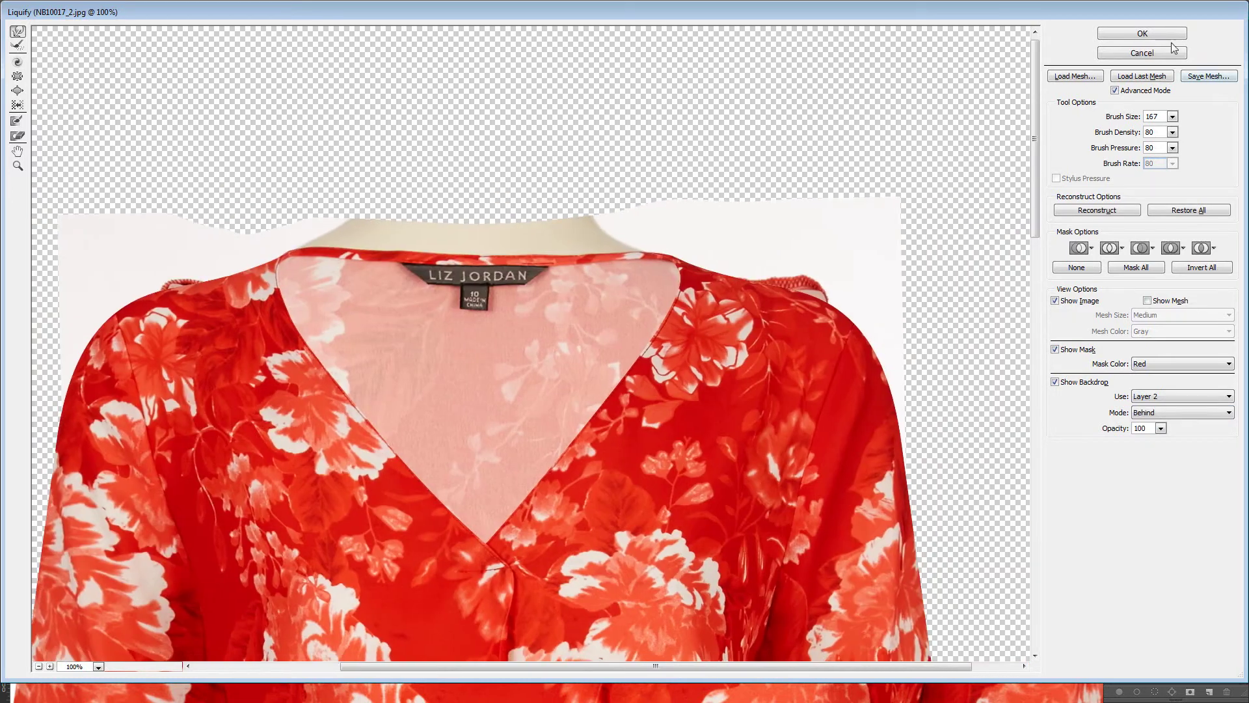
{"action": "left_click", "coordinate": [1142, 33]}
- Duplicate Path 1 as a backup copy
{"action": "left_click_drag", "start_coordinate": [768, 355], "coordinate": [762, 321]}
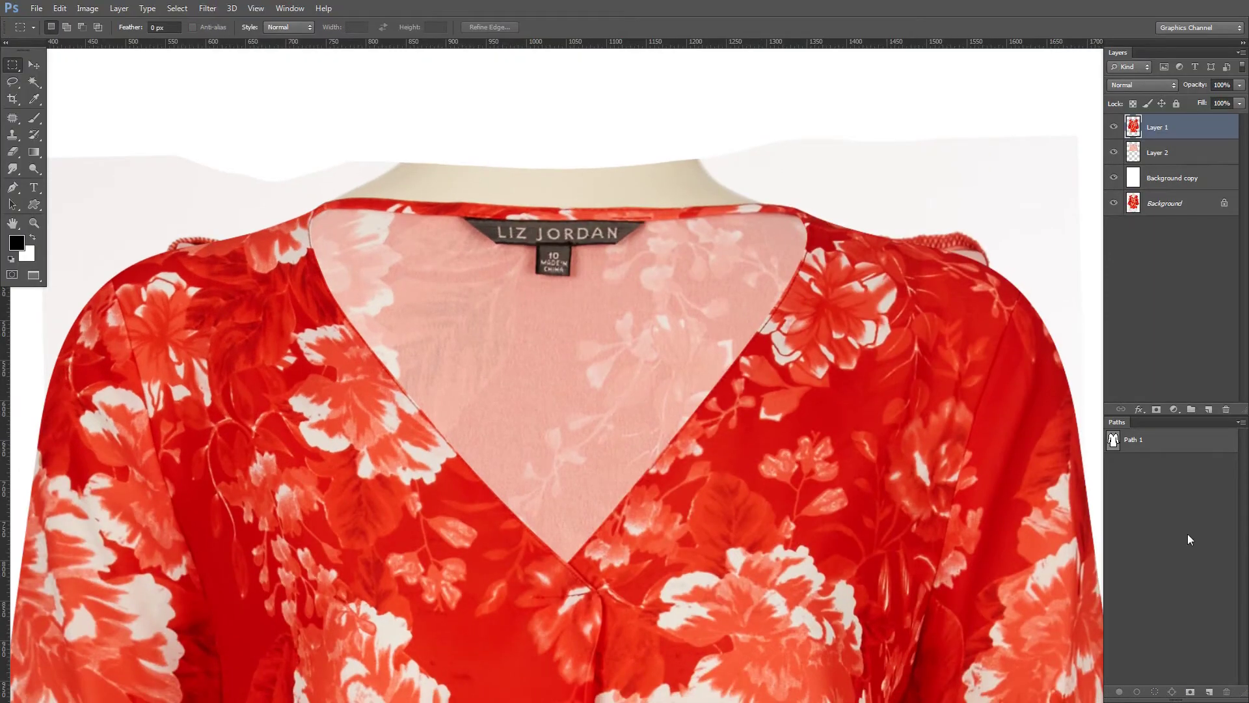
{"action": "mouse_move", "coordinate": [777, 189]}
{"action": "left_mouse_down"}
{"action": "mouse_move", "coordinate": [823, 193]}
{"action": "mouse_move", "coordinate": [788, 193]}
{"action": "left_mouse_up"}
{"action": "left_click_drag", "start_coordinate": [789, 194], "coordinate": [775, 160]}
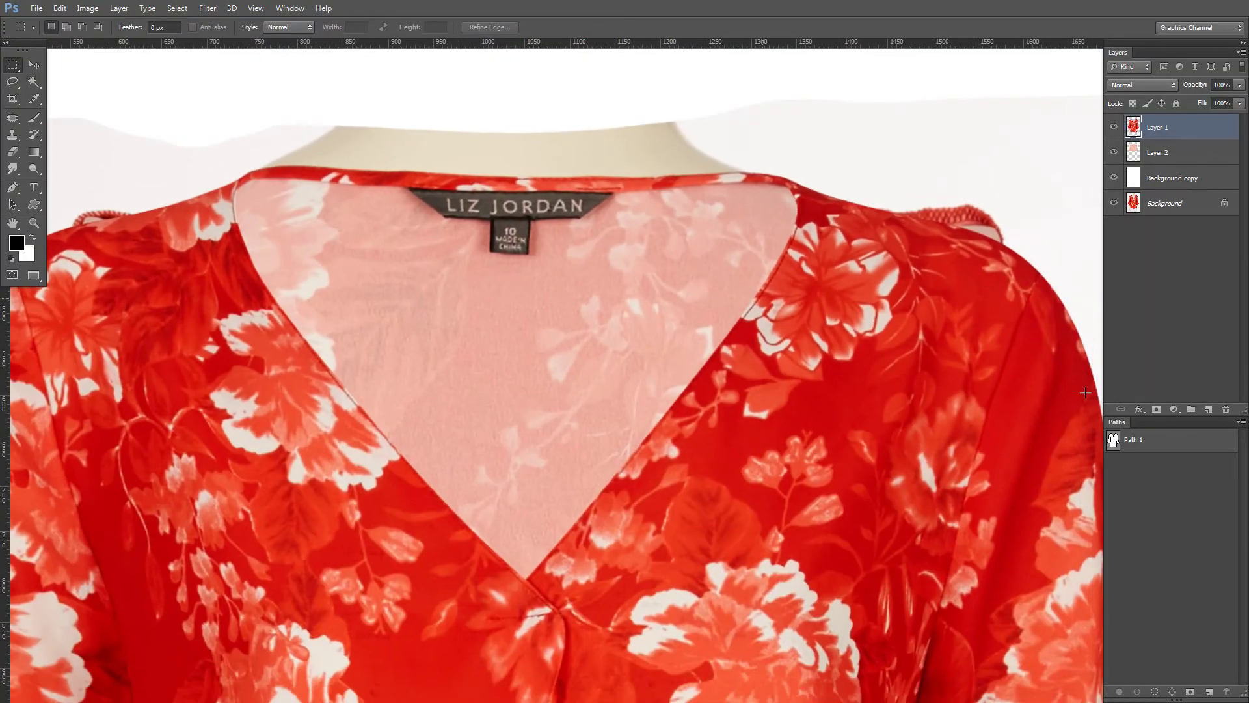
{"action": "left_click", "coordinate": [1202, 450]}
{"action": "left_click_drag", "start_coordinate": [1199, 441], "coordinate": [1209, 691]}
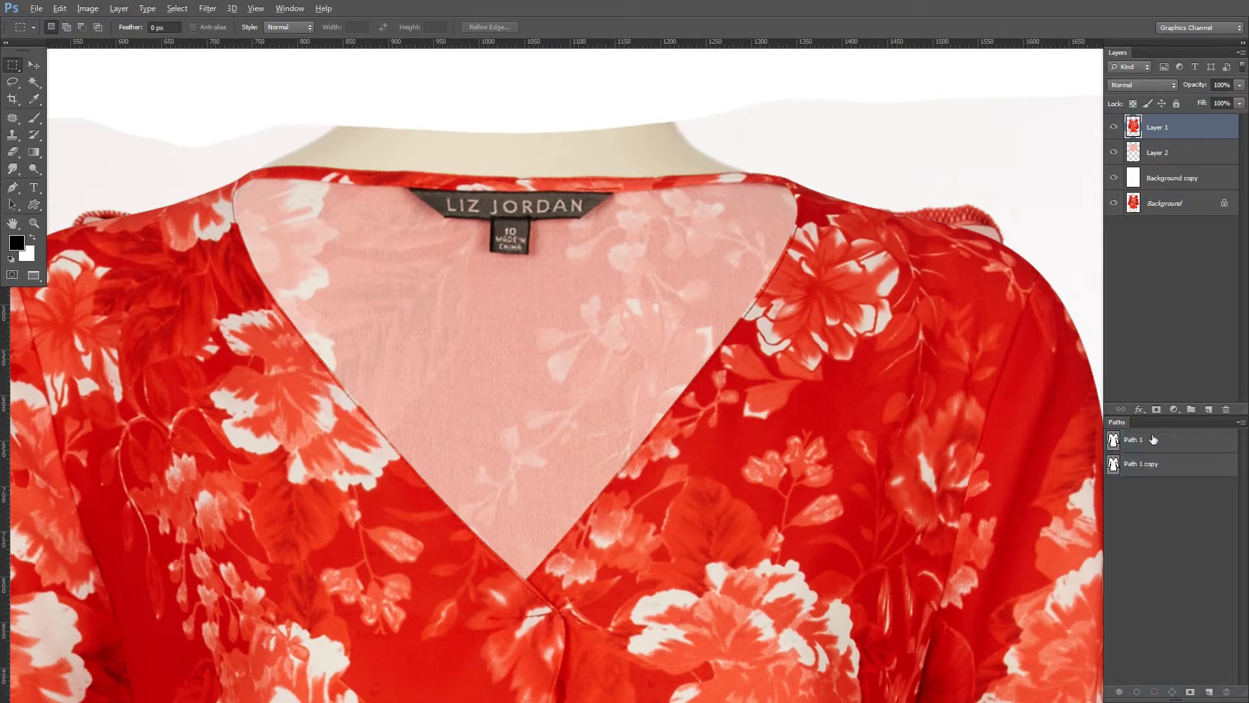
- Reshape Path 1 at the left end of the back neckline to follow the collar's upper edge
{"action": "key", "text": "p"}
{"action": "scroll", "coordinate": [290, 154], "scroll_direction": "up", "scroll_amount": 3}
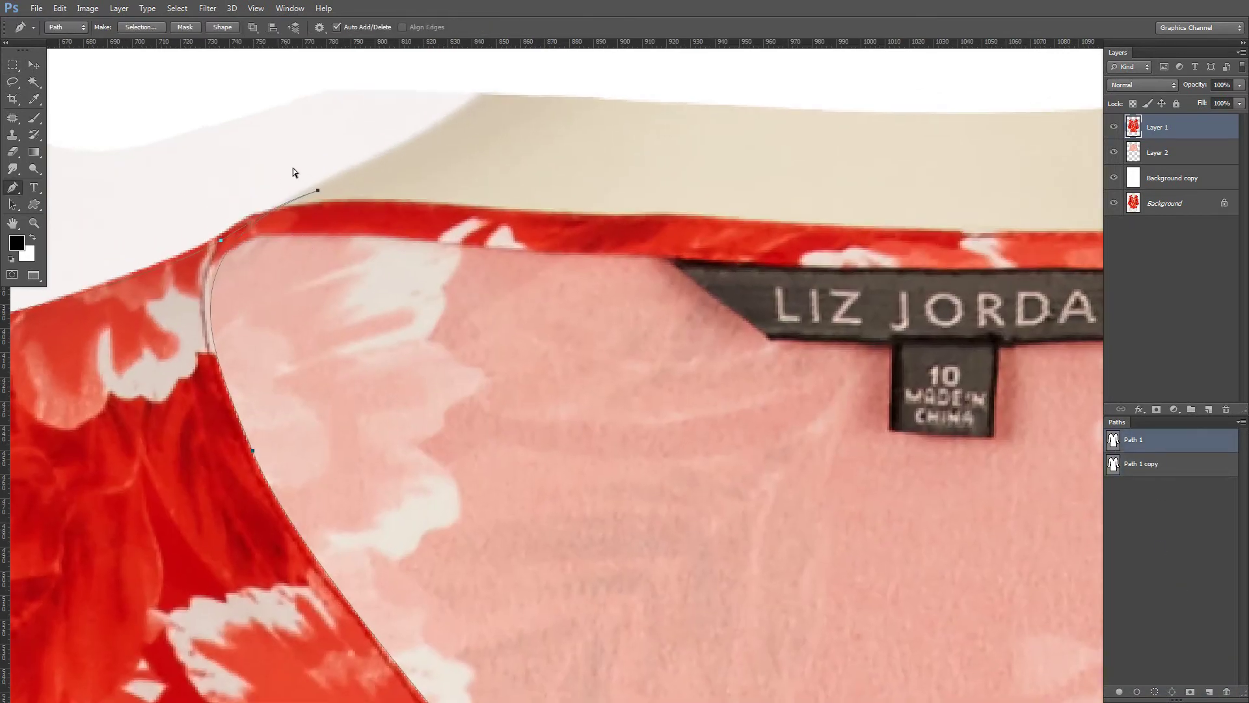
{"action": "left_click_drag", "start_coordinate": [1067, 272], "coordinate": [777, 268]}
{"action": "left_click_drag", "start_coordinate": [637, 287], "coordinate": [1041, 274]}
{"action": "scroll", "coordinate": [438, 287], "scroll_direction": "down", "scroll_amount": 2}
{"action": "scroll", "coordinate": [438, 287], "scroll_direction": "up", "scroll_amount": 2}
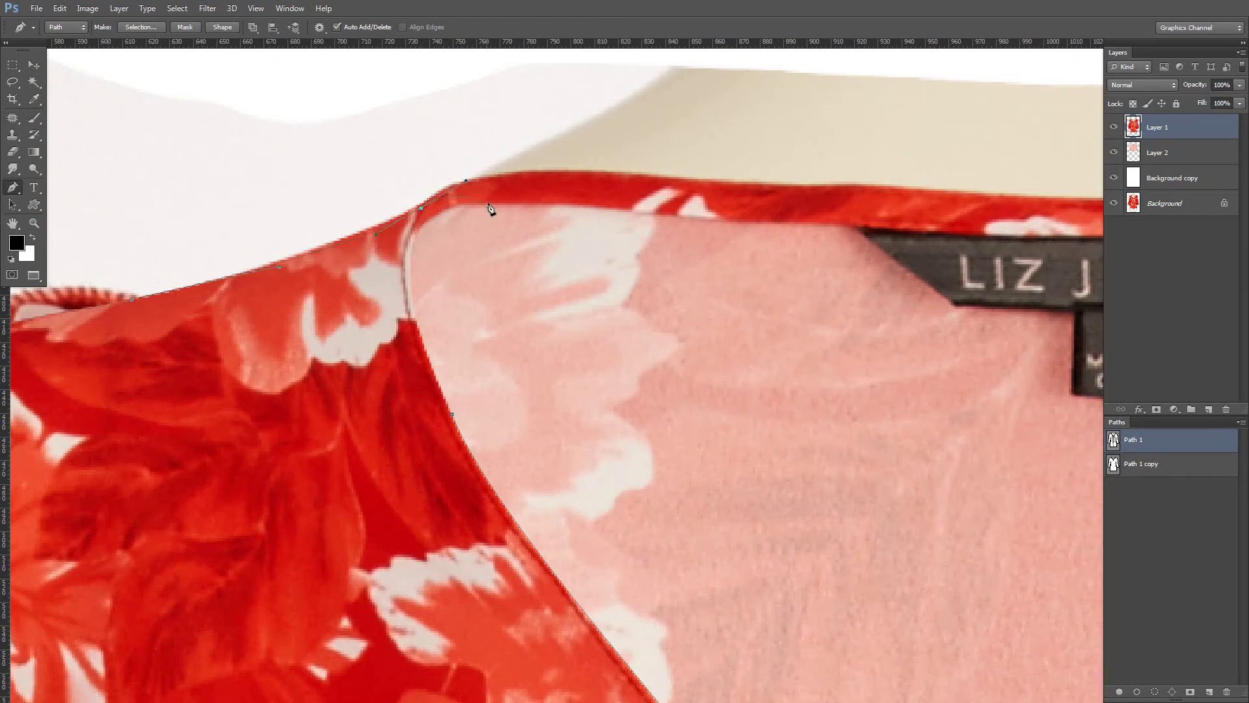
{"action": "left_click_drag", "start_coordinate": [610, 182], "coordinate": [449, 164]}
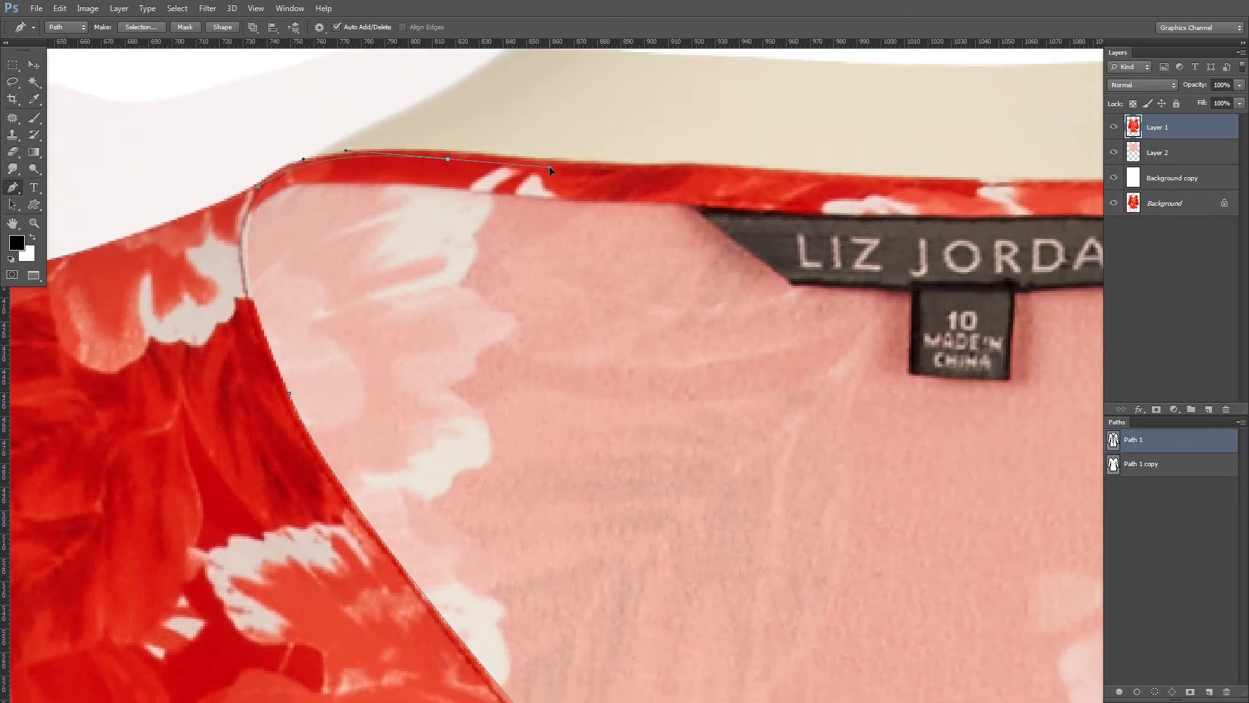
{"action": "left_click", "coordinate": [549, 167]}
- Extend Path 1 along the back collar and fit it to the neckline's right end and shoulder
{"action": "scroll", "coordinate": [608, 201], "scroll_direction": "right", "scroll_amount": 5}
{"action": "scroll", "coordinate": [898, 209], "scroll_direction": "right", "scroll_amount": 6}
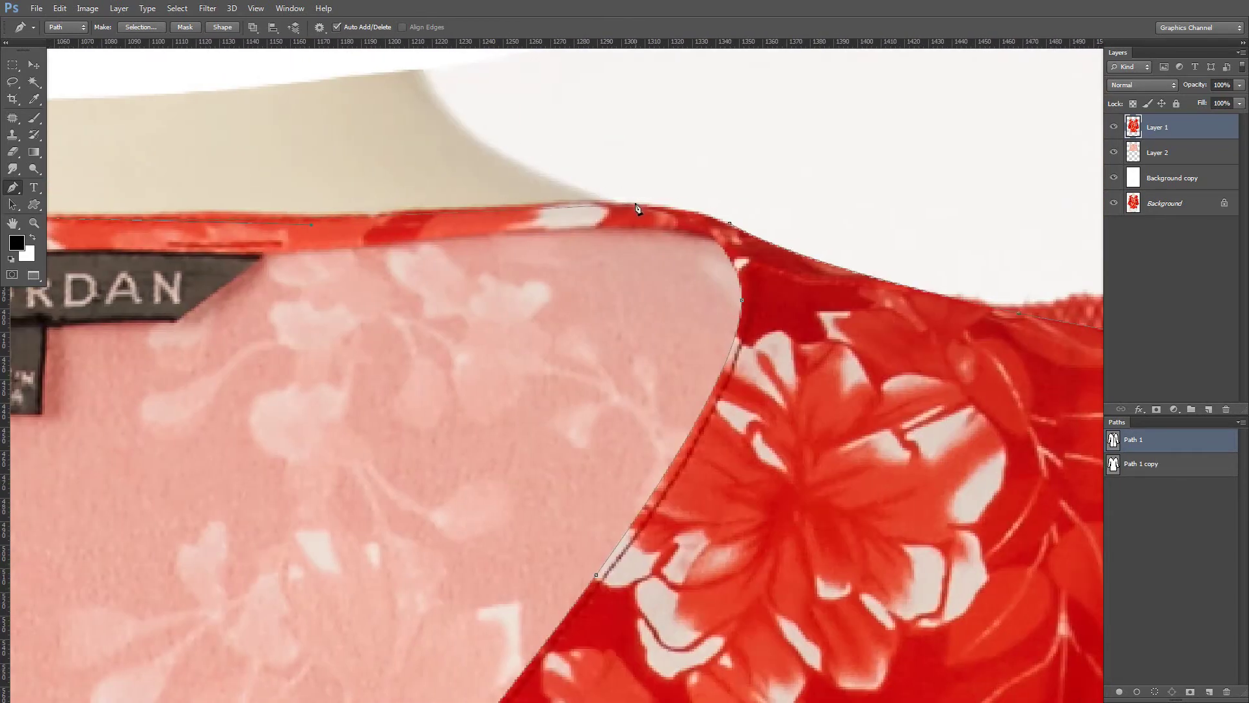
{"action": "scroll", "coordinate": [900, 290], "scroll_direction": "right", "scroll_amount": 3}
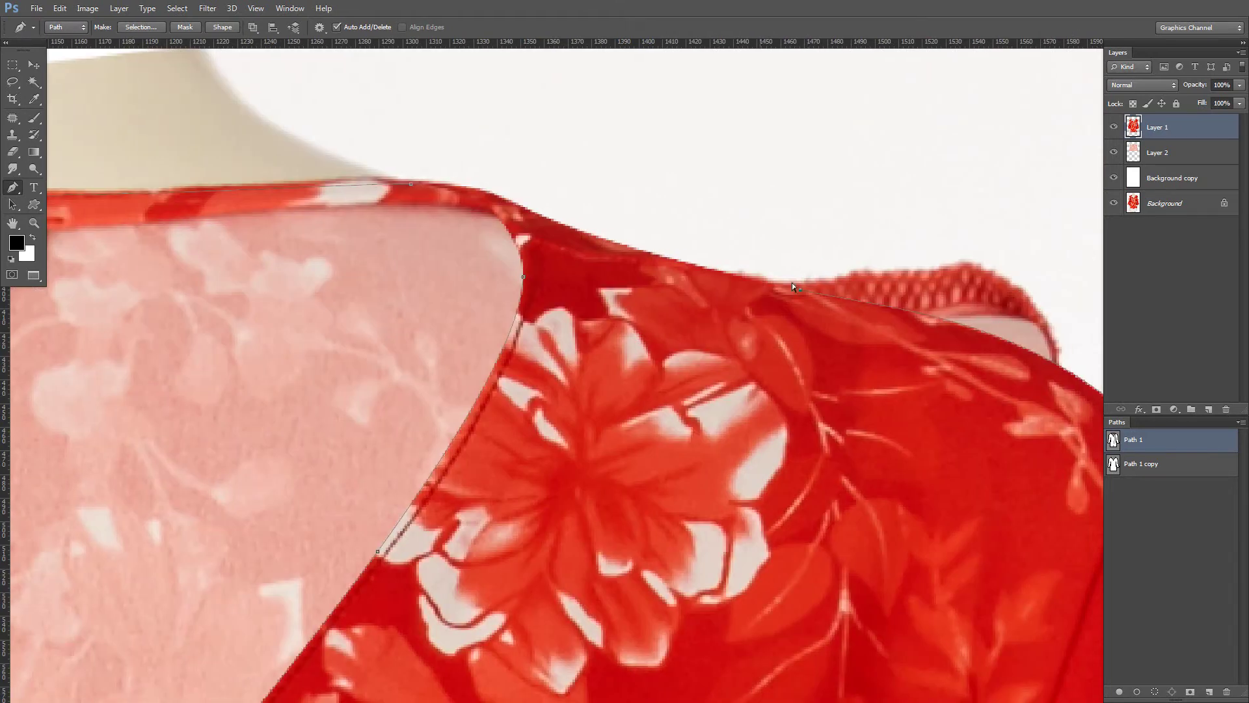
{"action": "scroll", "coordinate": [584, 254], "scroll_direction": "up", "scroll_amount": 3}
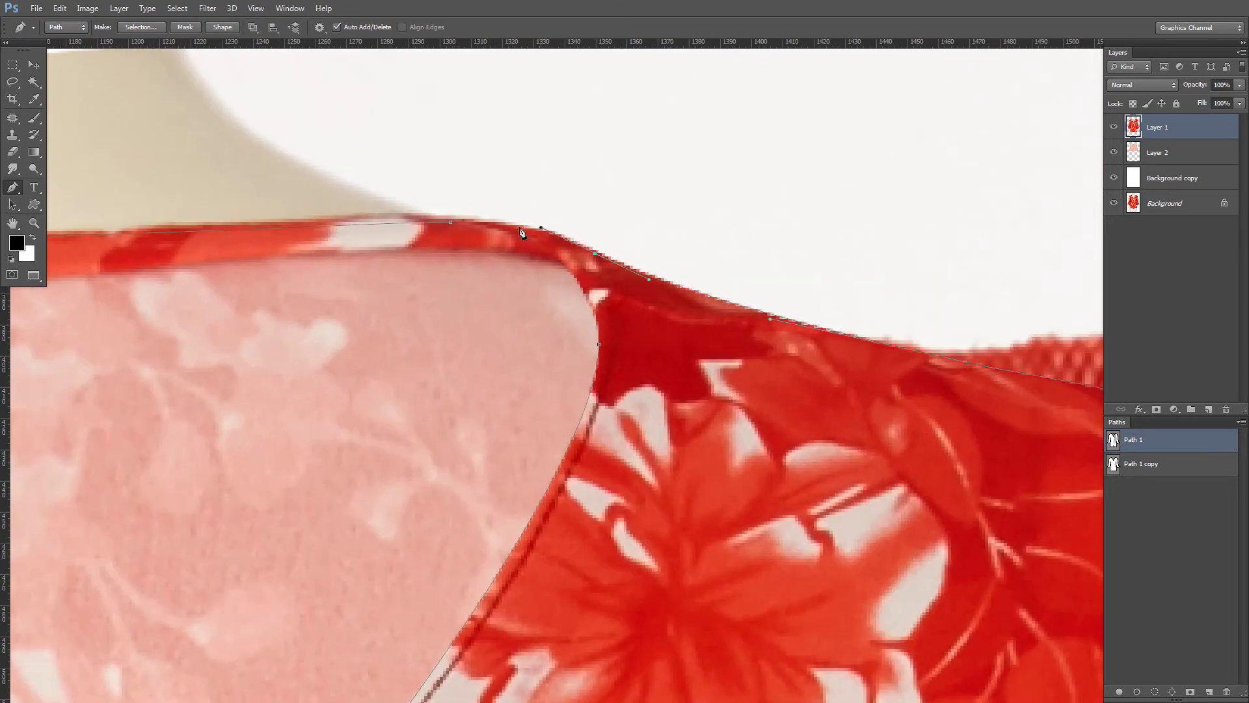
{"action": "scroll", "coordinate": [522, 233], "scroll_direction": "down", "scroll_amount": 3}
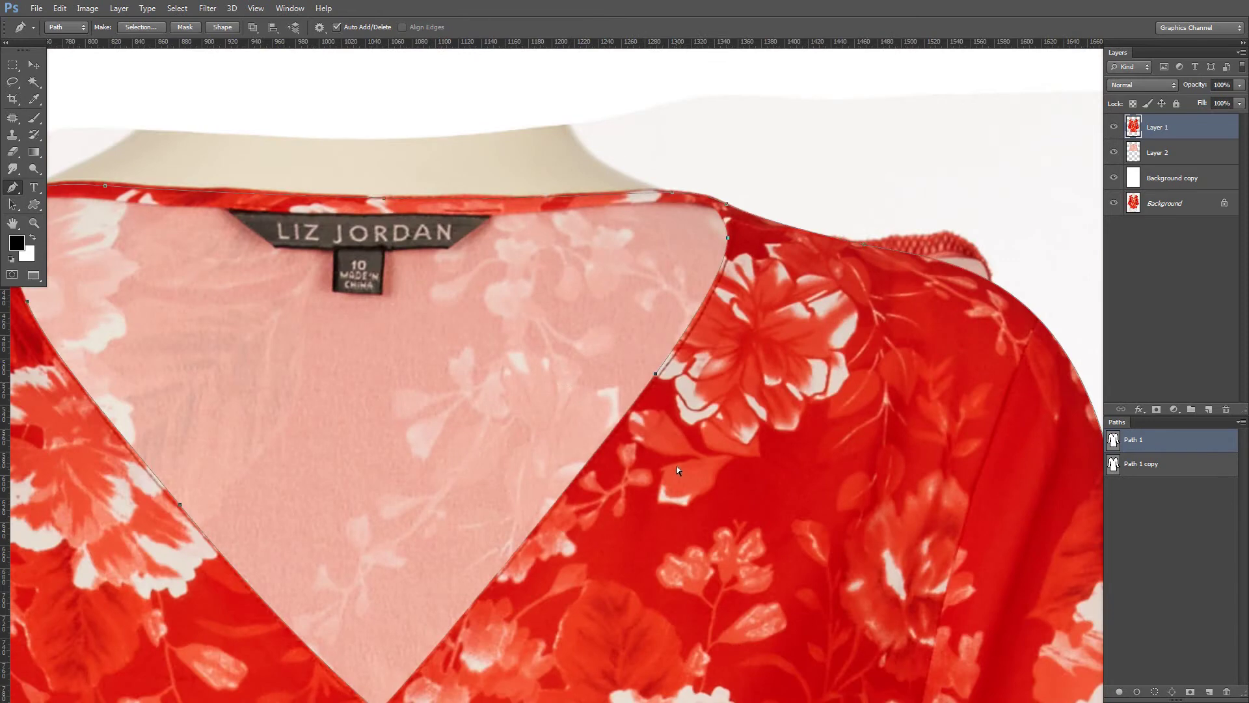
{"action": "scroll", "coordinate": [823, 390], "scroll_direction": "down", "scroll_amount": 3}
- Turn Path 1 into a selection, delete everything outside it from Layer 2 and Layer 1, and deselect
{"action": "key", "text": "ctrl+Return"}
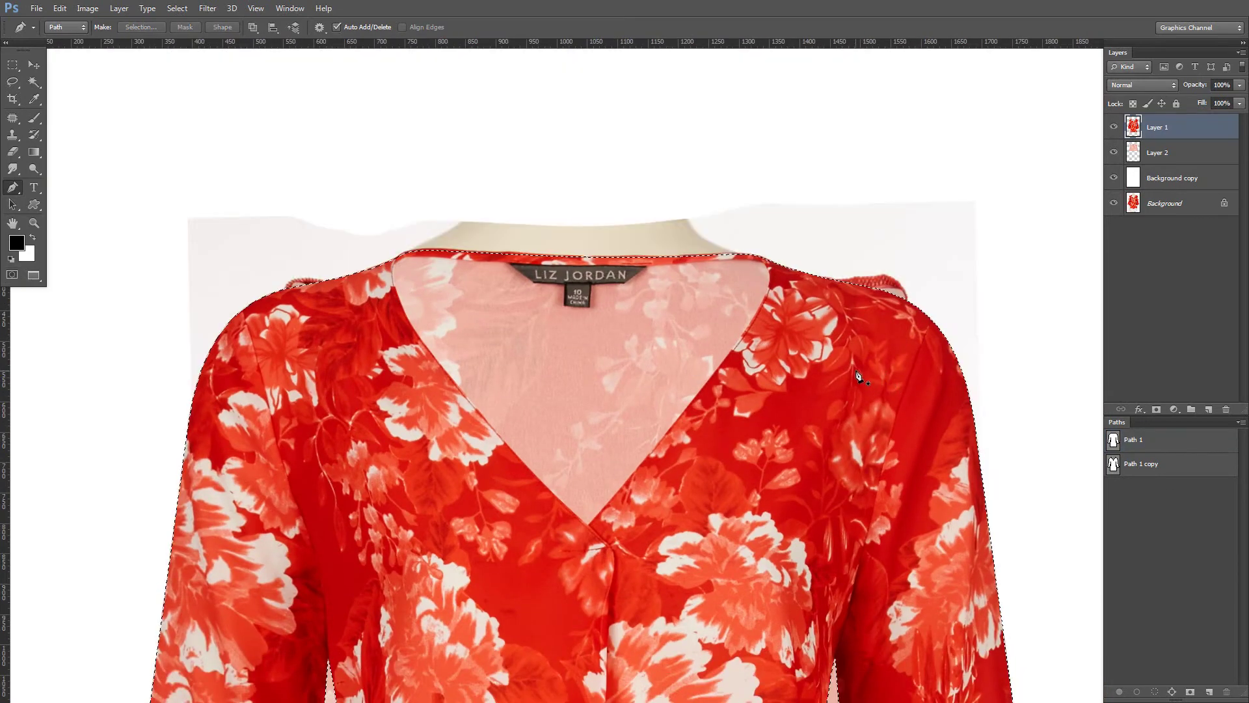
{"action": "key", "text": "ctrl+shift+i"}
{"action": "left_click", "coordinate": [1198, 147]}
{"action": "key", "text": "Delete"}
{"action": "left_click", "coordinate": [1184, 134]}
{"action": "key", "text": "ctrl+d"}
- Save the document and compare the cut-out neckline with the original Background layer
{"action": "left_click_drag", "start_coordinate": [801, 241], "coordinate": [819, 290]}
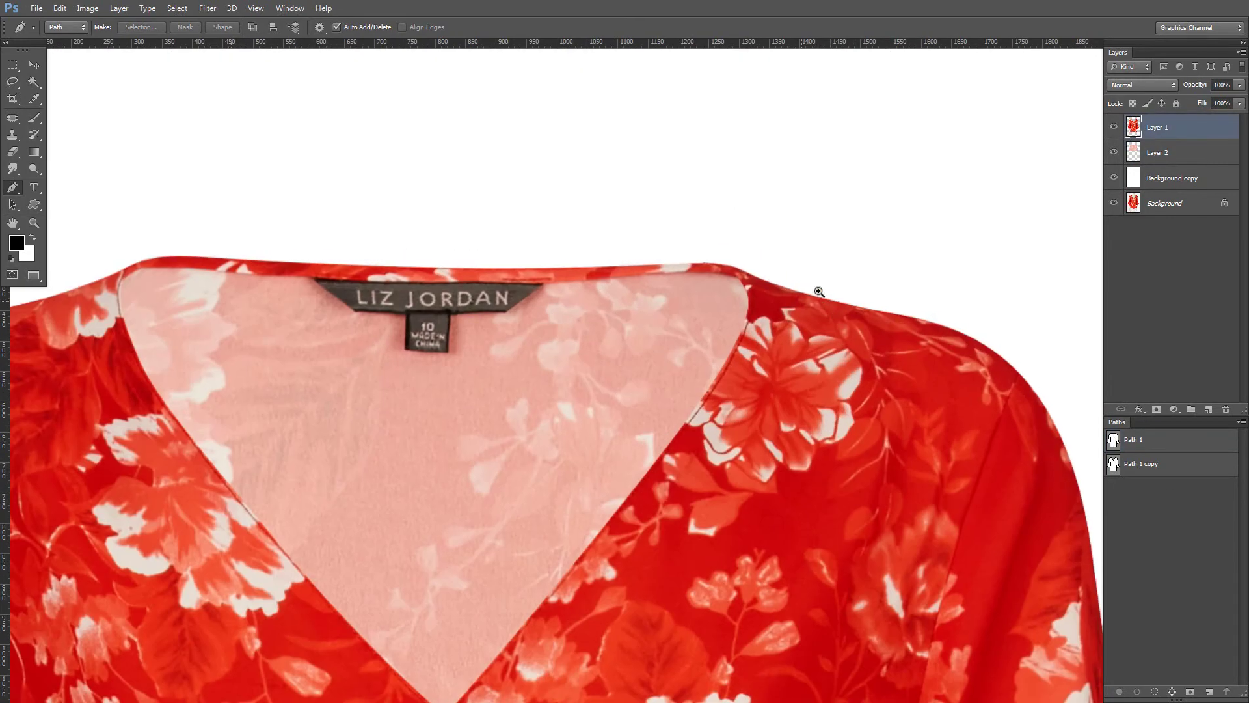
{"action": "key", "text": "e"}
{"action": "left_click_drag", "start_coordinate": [628, 262], "coordinate": [991, 255]}
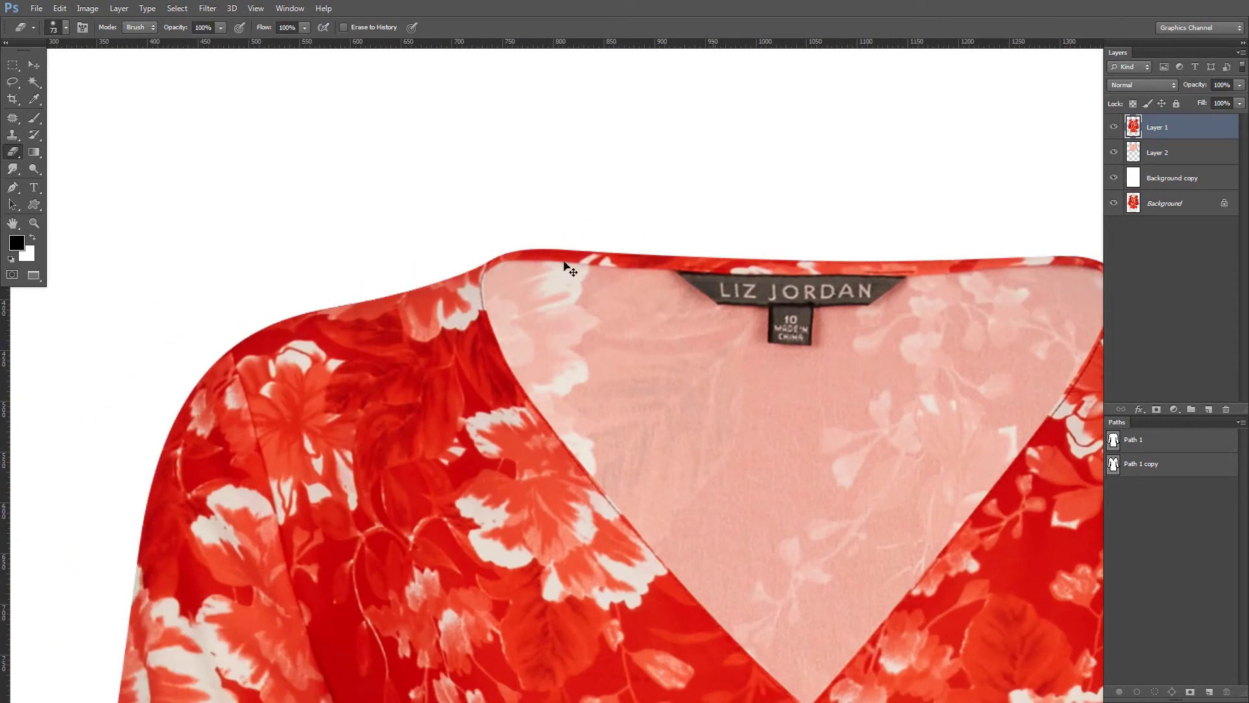
{"action": "key", "text": "ctrl+s"}
{"action": "left_click", "coordinate": [1219, 521]}
{"action": "key", "text": "ctrl+minus"}
{"action": "key", "text": "ctrl+minus"}
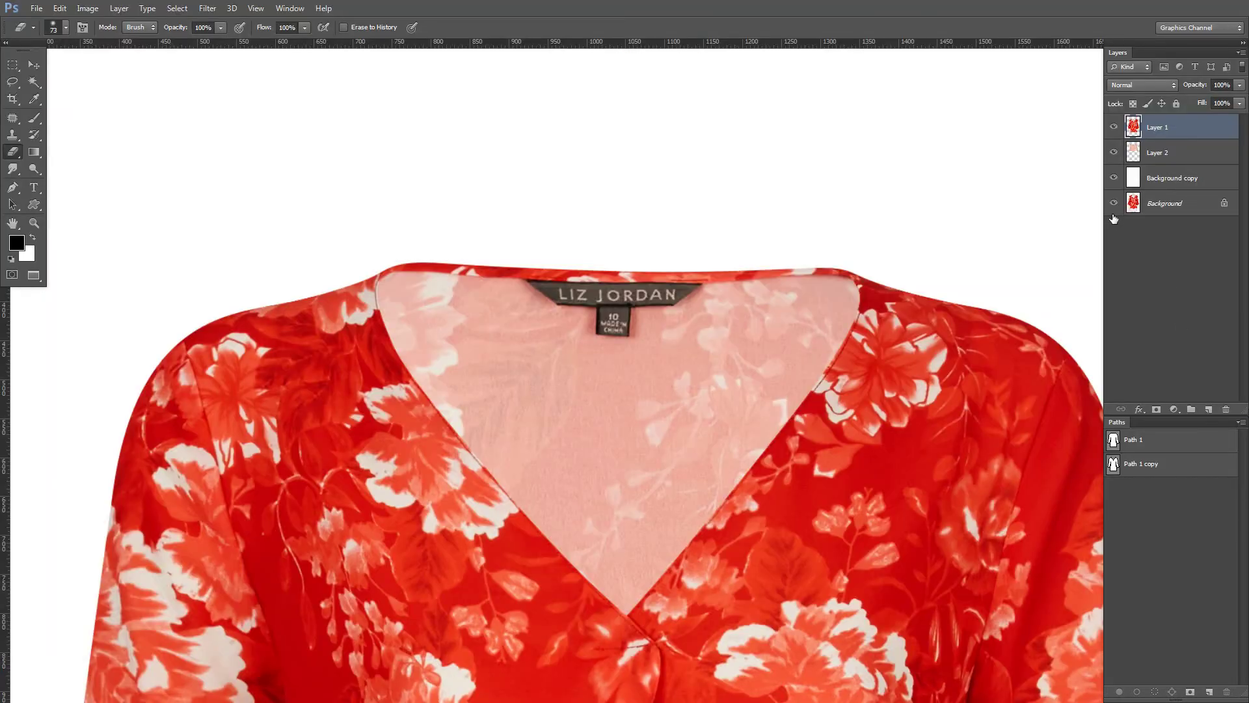
{"action": "left_click", "coordinate": [1114, 203], "text": "alt"}
{"action": "left_click", "coordinate": [1114, 204], "text": "alt"}
{"action": "left_click_drag", "start_coordinate": [1021, 181], "coordinate": [1005, 99]}
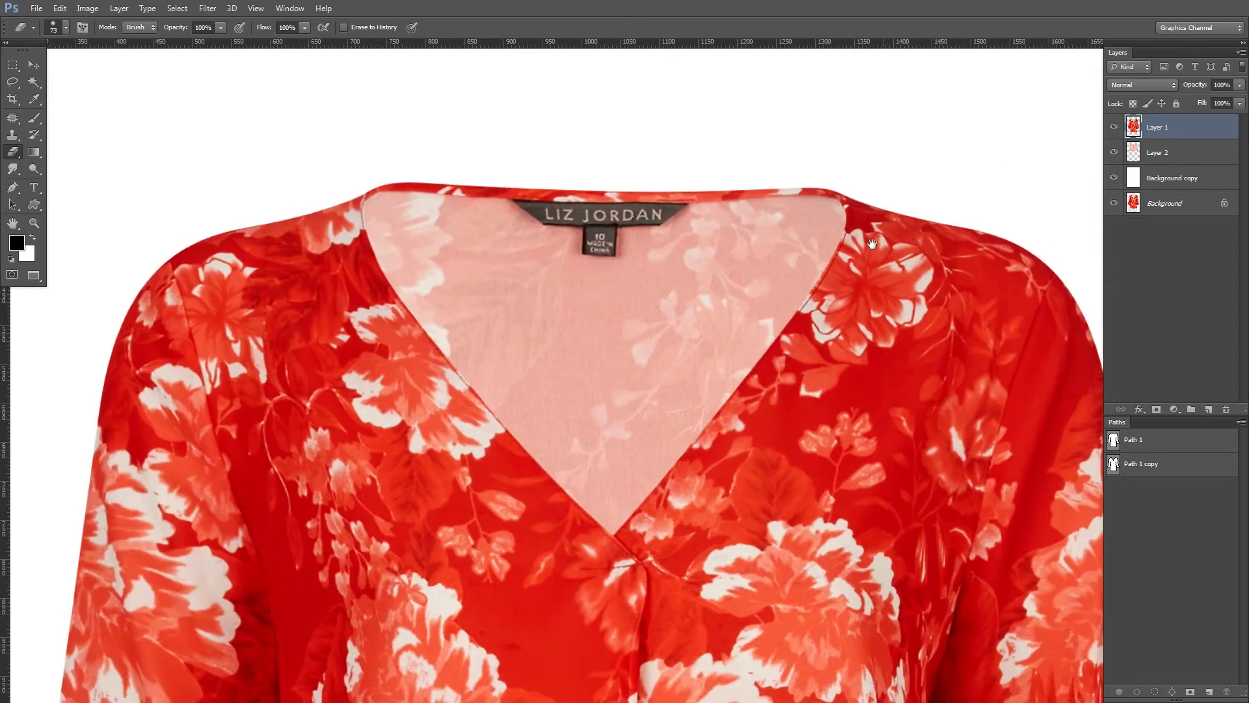
- Load Path 1 as a selection, smudge the collar edge at both neckline corners at 50% strength, and deselect
{"action": "left_click", "coordinate": [1114, 439], "text": "ctrl"}
{"action": "right_click", "coordinate": [13, 169]}
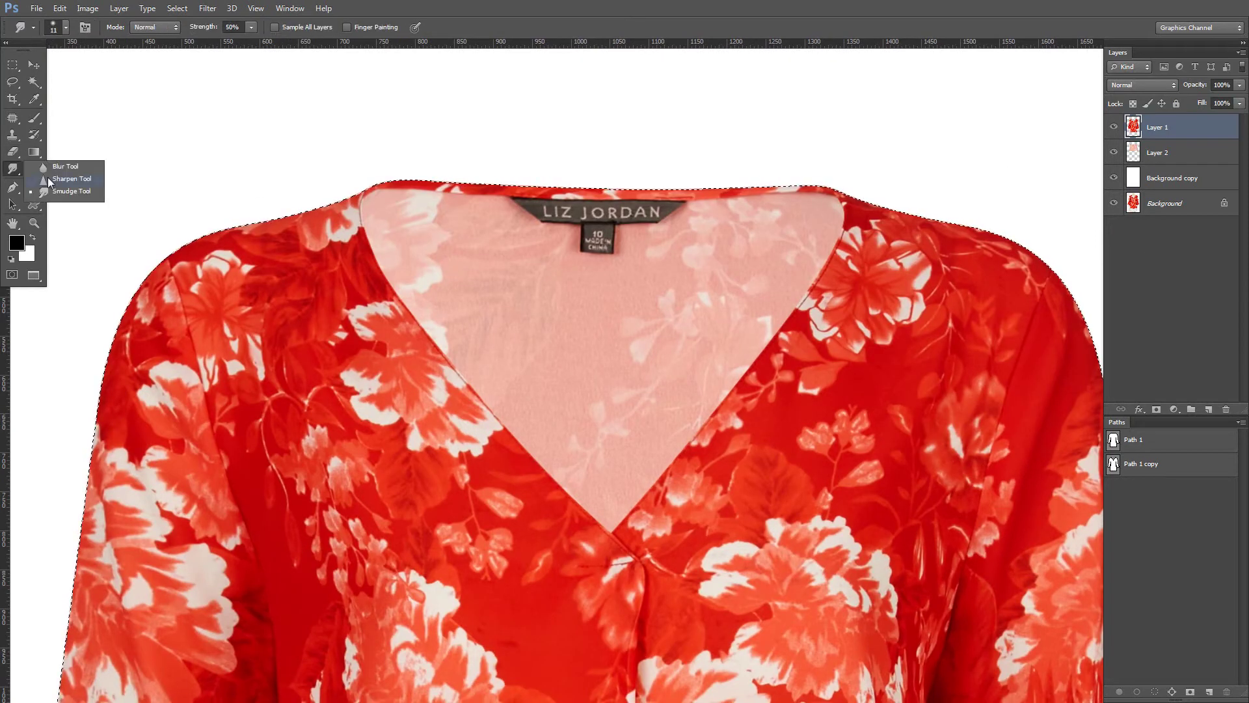
{"action": "left_click", "coordinate": [65, 190]}
{"action": "scroll", "coordinate": [379, 184], "scroll_direction": "up", "scroll_amount": 5}
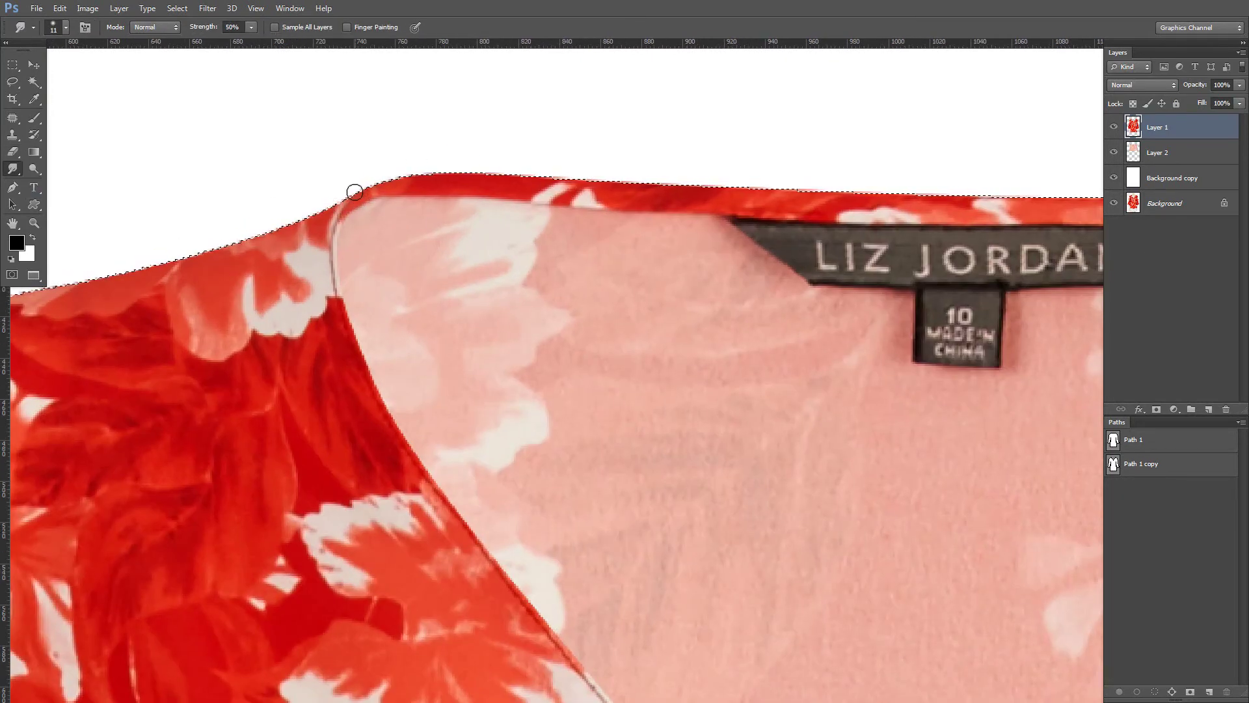
{"action": "scroll", "coordinate": [340, 205], "scroll_direction": "down", "scroll_amount": 3}
{"action": "scroll", "coordinate": [673, 226], "scroll_direction": "up", "scroll_amount": 3}
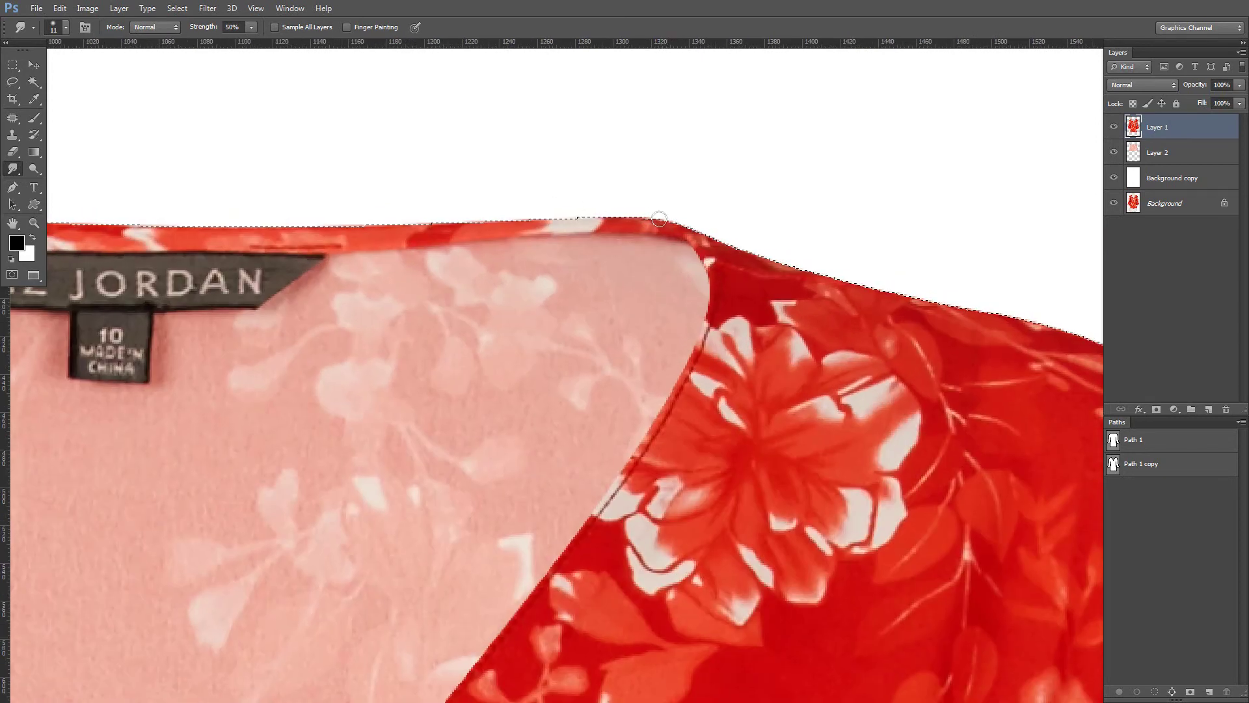
{"action": "key", "text": "ctrl+d"}
{"action": "scroll", "coordinate": [502, 206], "scroll_direction": "down", "scroll_amount": 3}
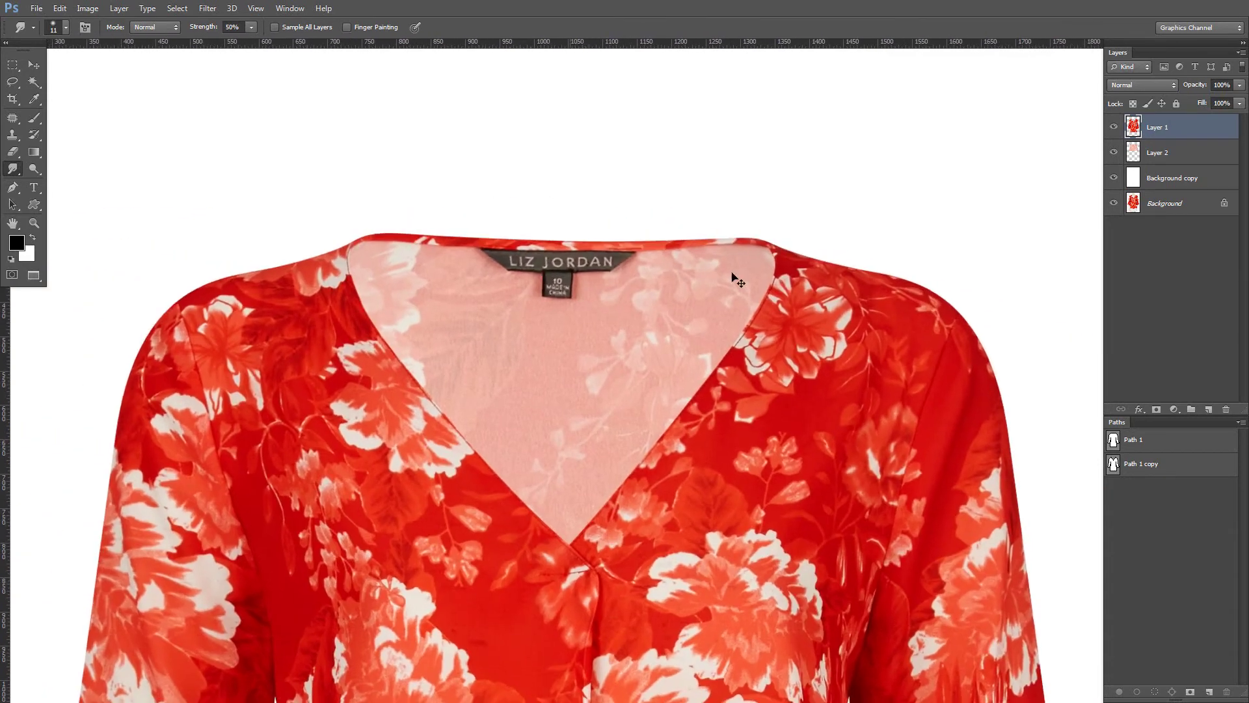
- Add a Multiply drop shadow to Layer 1 with 75% opacity, 1 px distance and 1 px size
{"action": "double_click", "coordinate": [1229, 127]}
{"action": "left_click", "coordinate": [891, 545]}
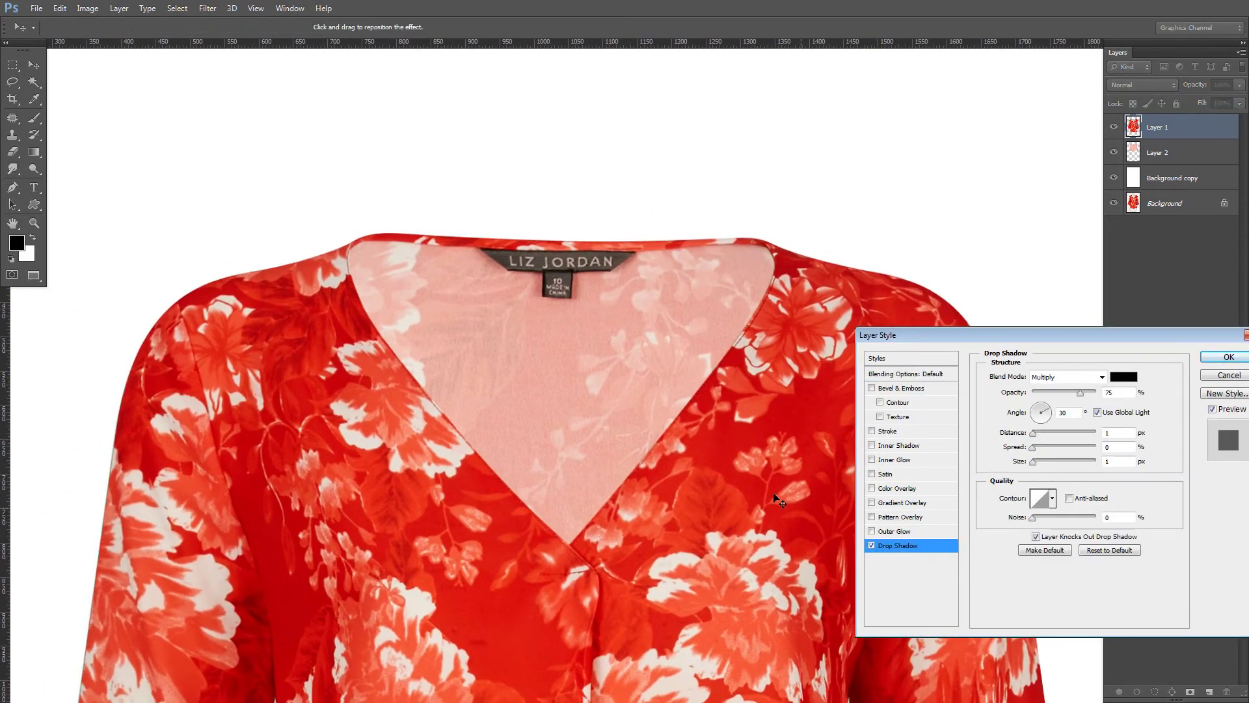
{"action": "key", "text": "Return"}
{"action": "scroll", "coordinate": [617, 144], "scroll_direction": "down", "scroll_amount": 5}
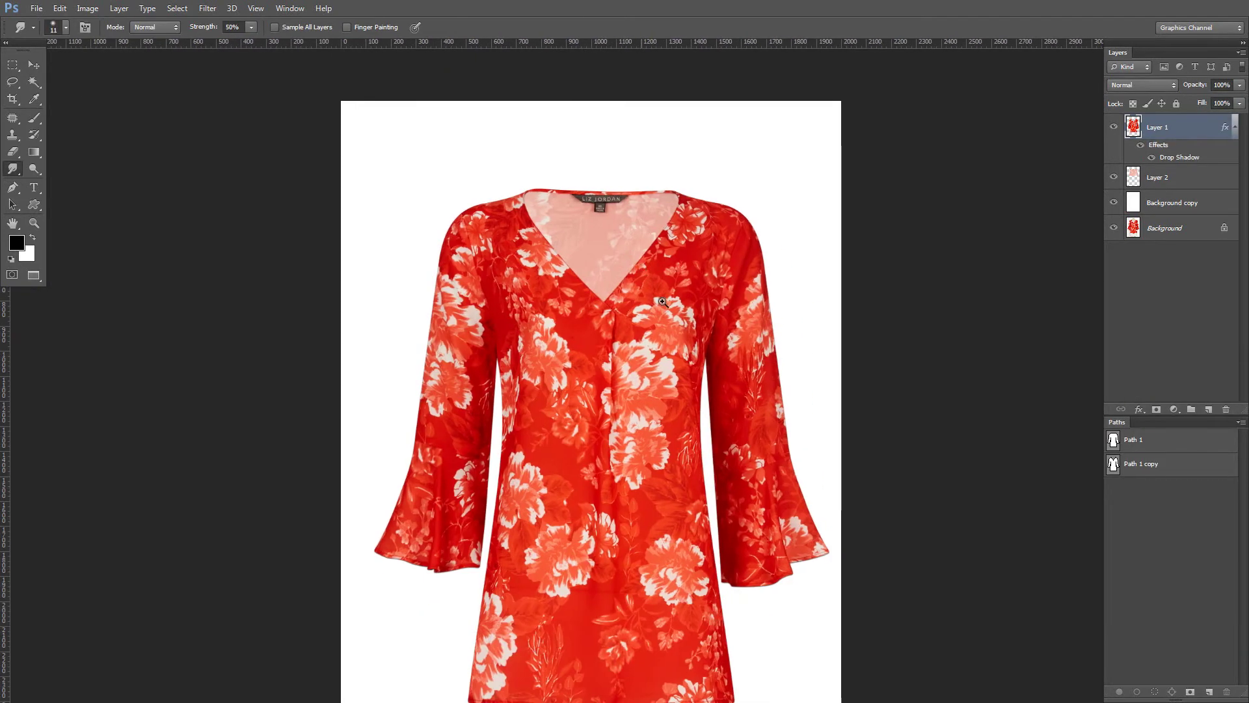
{"action": "scroll", "coordinate": [642, 289], "scroll_direction": "up", "scroll_amount": 3}
- Set Layer 1's drop shadow to dark red 510202 with 0 px distance, 98 px size and 100% opacity
{"action": "double_click", "coordinate": [1179, 157]}
{"action": "left_click", "coordinate": [1120, 380]}
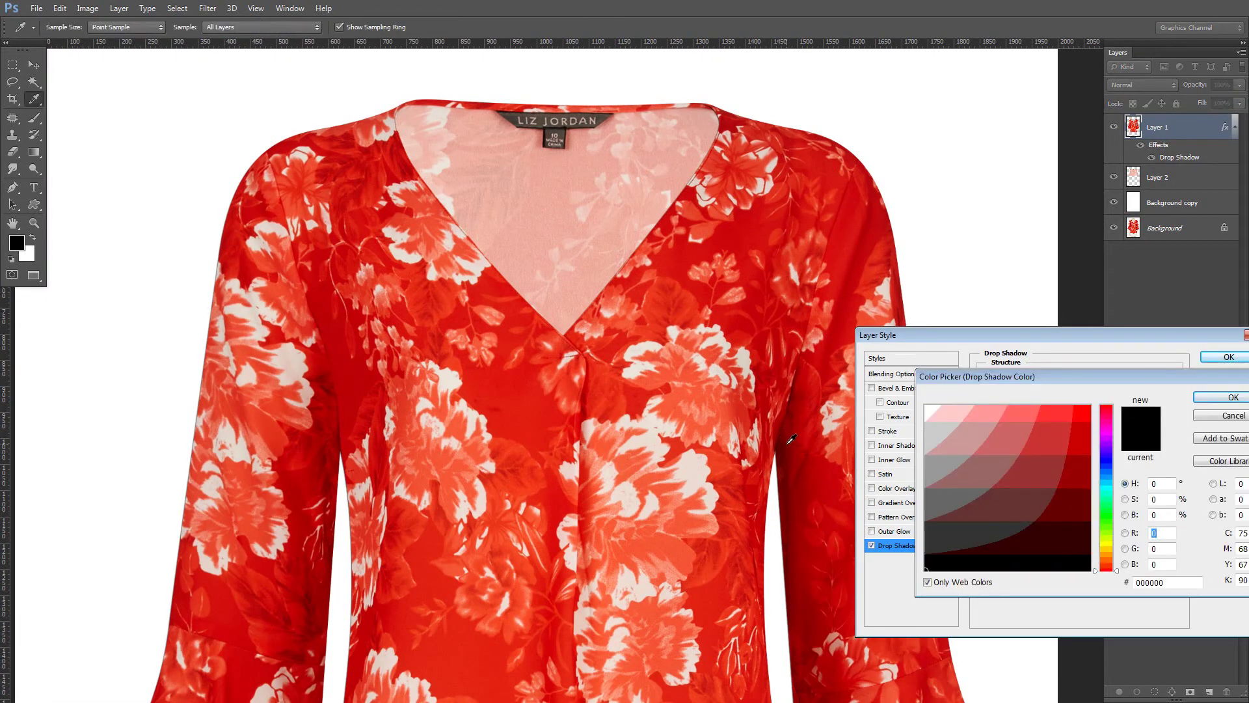
{"action": "left_click", "coordinate": [790, 442]}
{"action": "left_click_drag", "start_coordinate": [1026, 543], "coordinate": [1087, 518]}
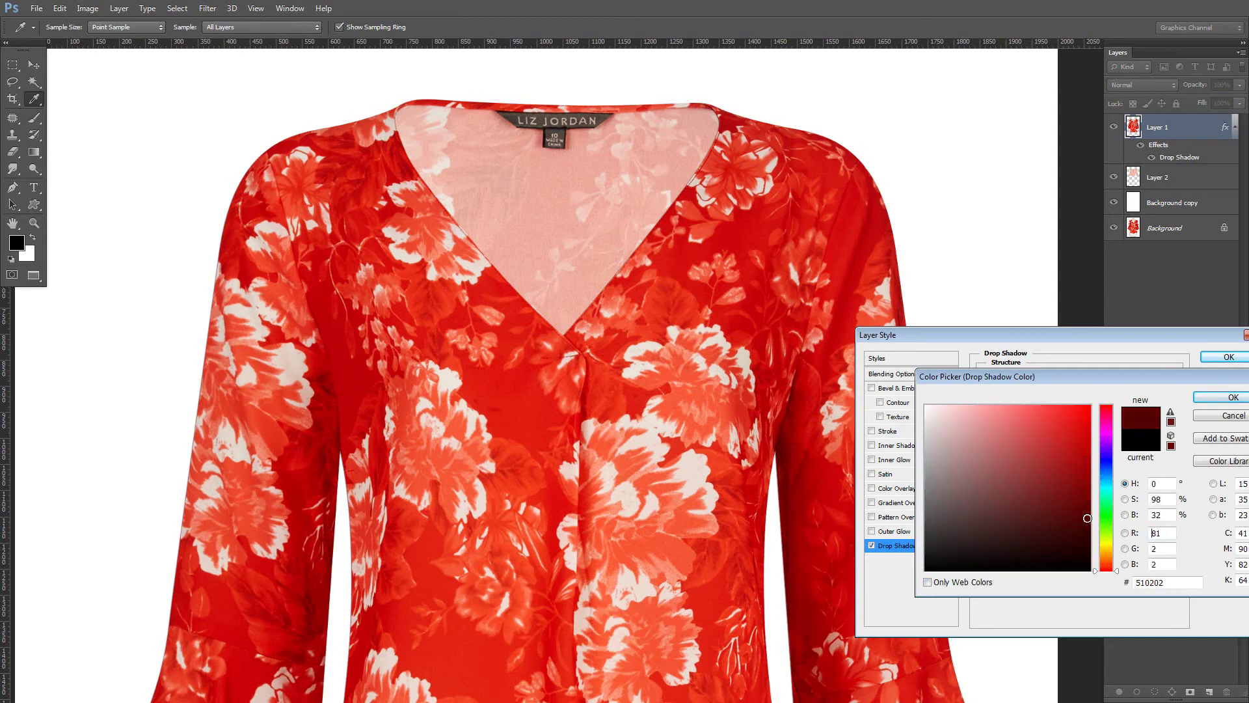
{"action": "left_click", "coordinate": [1230, 397]}
{"action": "left_click_drag", "start_coordinate": [1032, 434], "coordinate": [1059, 463]}
{"action": "left_click_drag", "start_coordinate": [1079, 394], "coordinate": [1134, 393]}
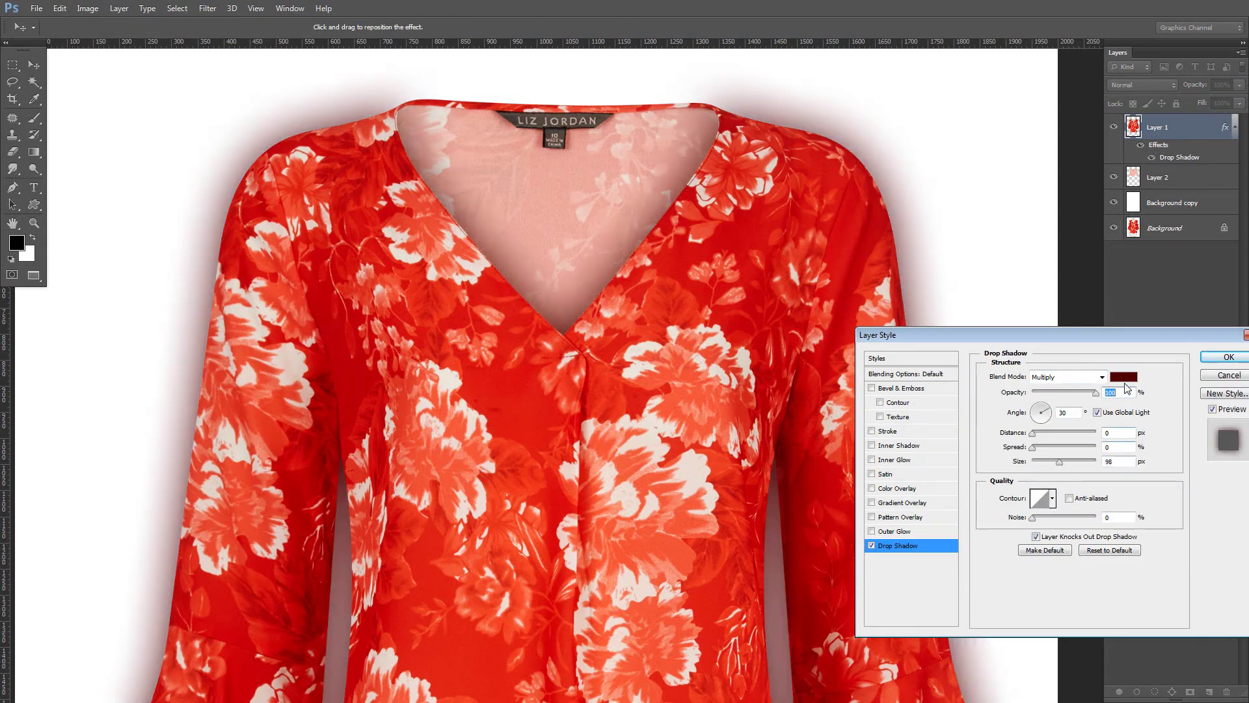
- Sample reds from the blouse for the drop shadow and set its colour to dark red 5c0303
{"action": "left_click", "coordinate": [1125, 379]}
{"action": "left_click", "coordinate": [835, 502]}
{"action": "left_click", "coordinate": [814, 549]}
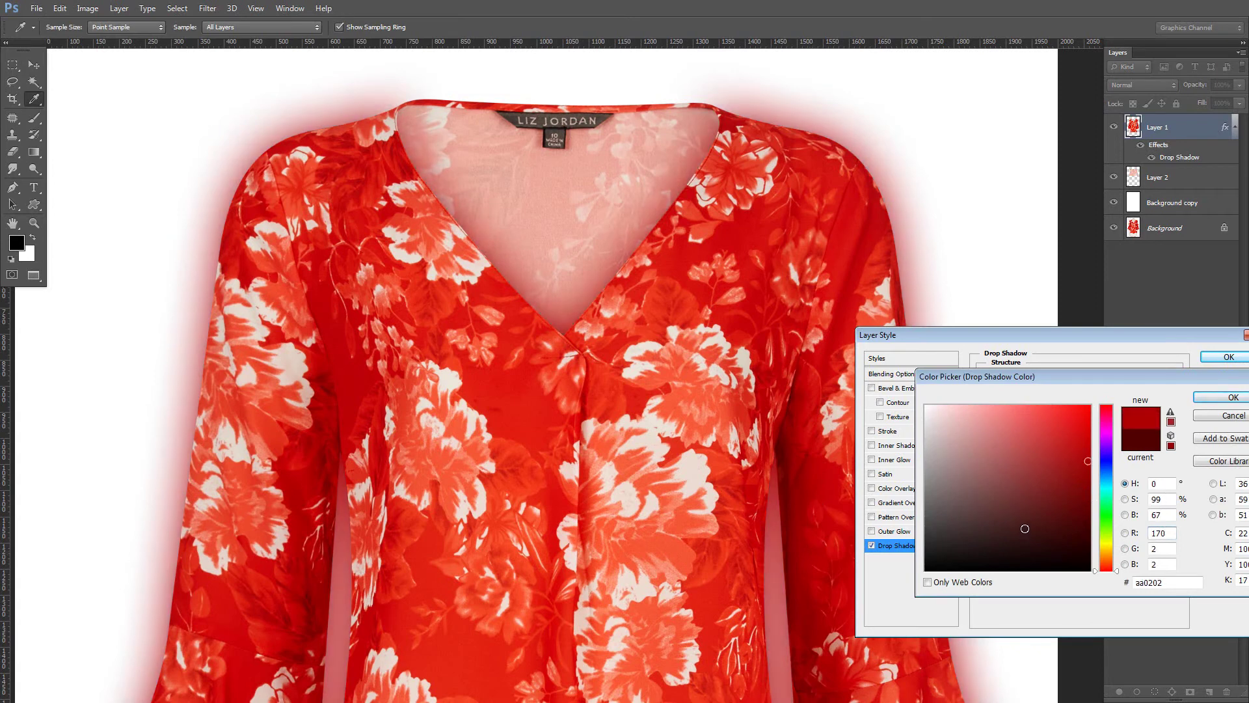
{"action": "left_click", "coordinate": [1086, 511]}
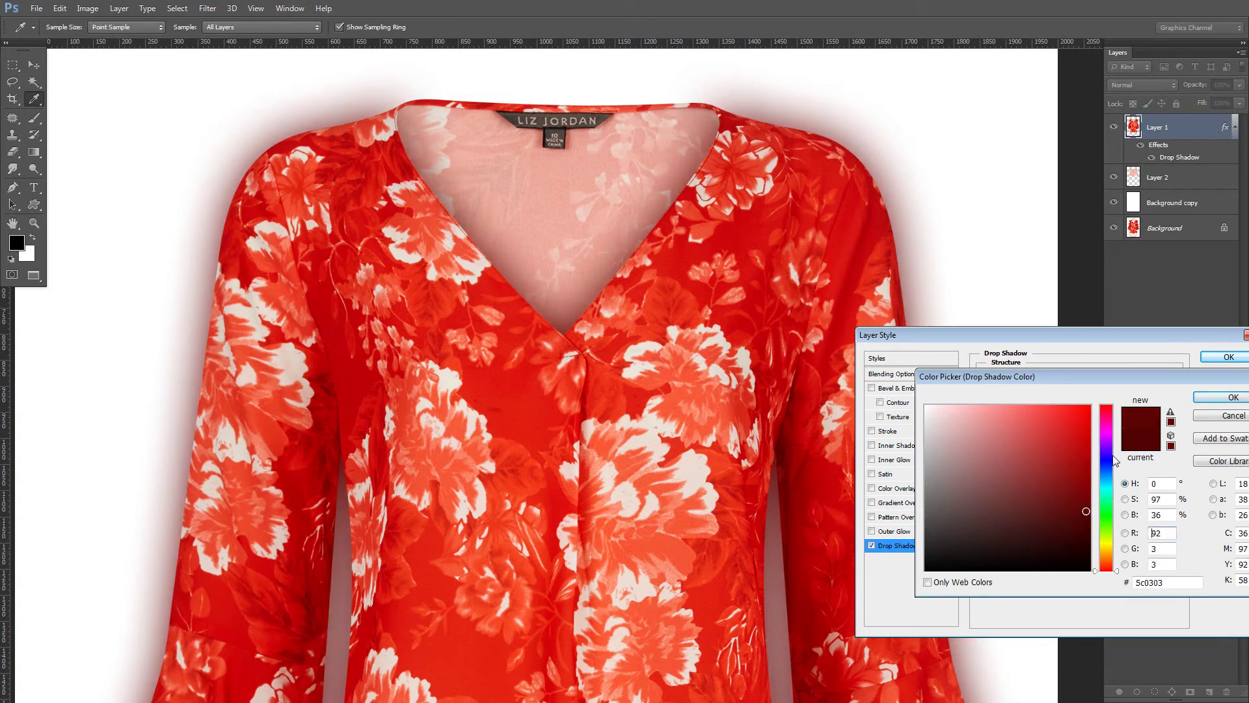
{"action": "left_click", "coordinate": [1232, 397]}
- Enlarge the drop shadow to 131 px size and 15% spread, apply it, and separate it onto its own layer
{"action": "left_click_drag", "start_coordinate": [1060, 462], "coordinate": [1036, 434]}
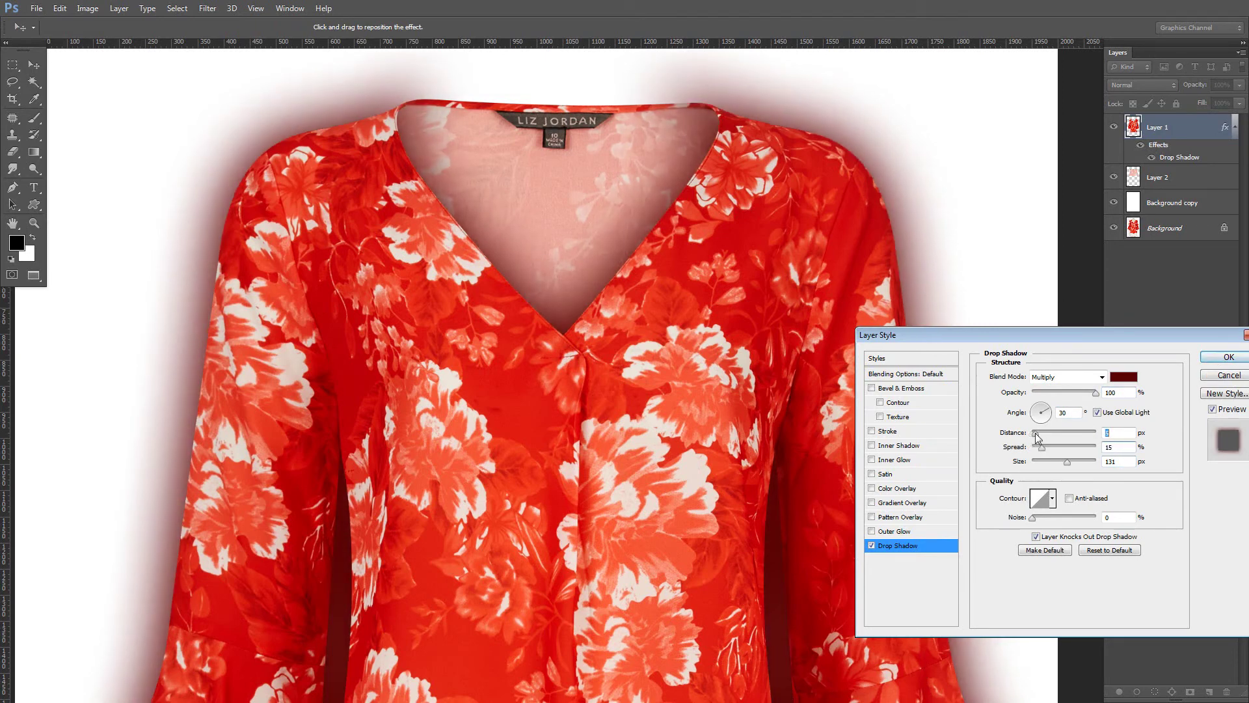
{"action": "left_click", "coordinate": [1229, 356]}
{"action": "right_click", "coordinate": [1178, 159]}
{"action": "left_click", "coordinate": [1156, 414]}
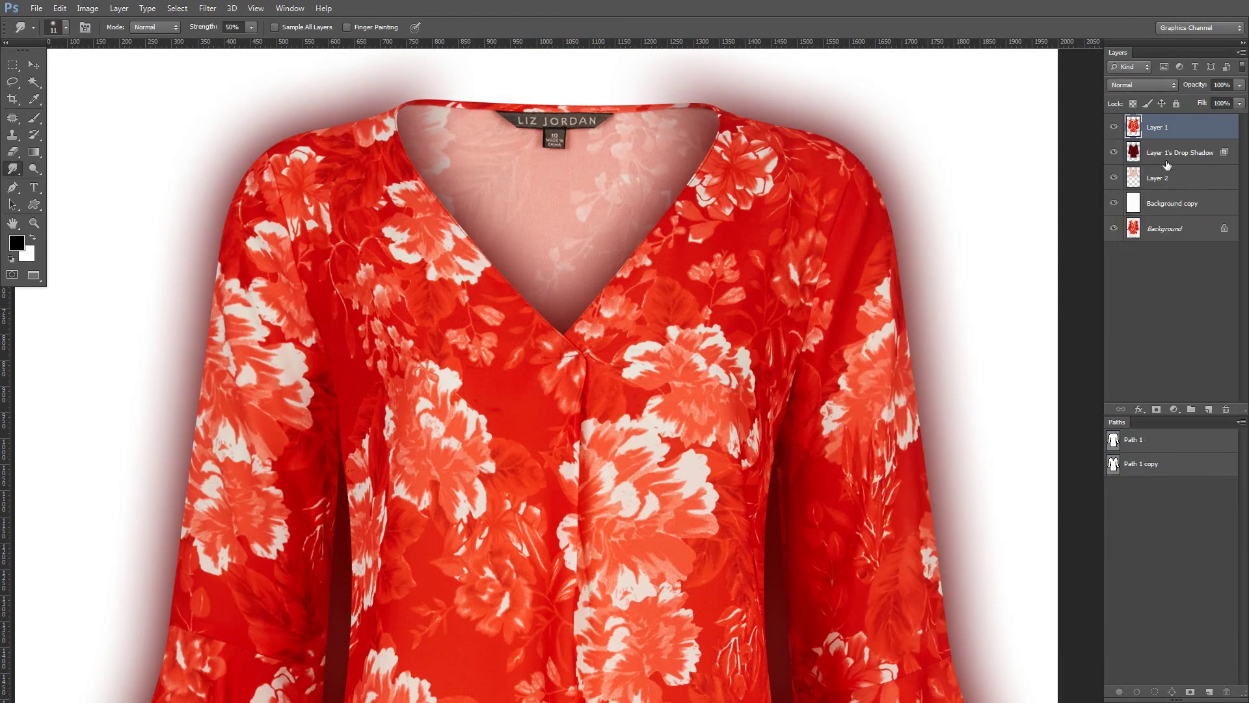
- Delete the parts of the shadow layer that fall outside Layer 2's outline and deselect
{"action": "left_click", "coordinate": [1135, 181], "text": "ctrl"}
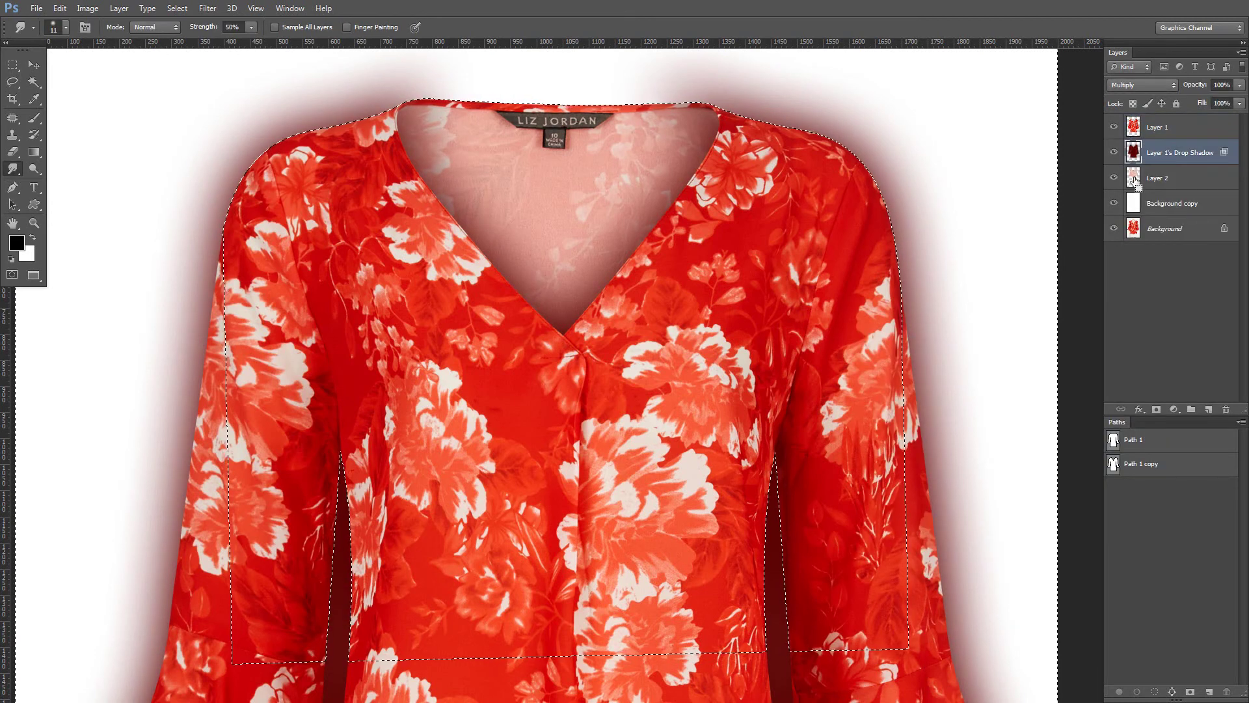
{"action": "key", "text": "ctrl+shift+i"}
{"action": "key", "text": "Delete"}
{"action": "key", "text": "ctrl+d"}
- Delete everything outside a rectangle around the neckline from both the shadow layer and Layer 2, and deselect
{"action": "left_click_drag", "start_coordinate": [787, 136], "coordinate": [796, 201]}
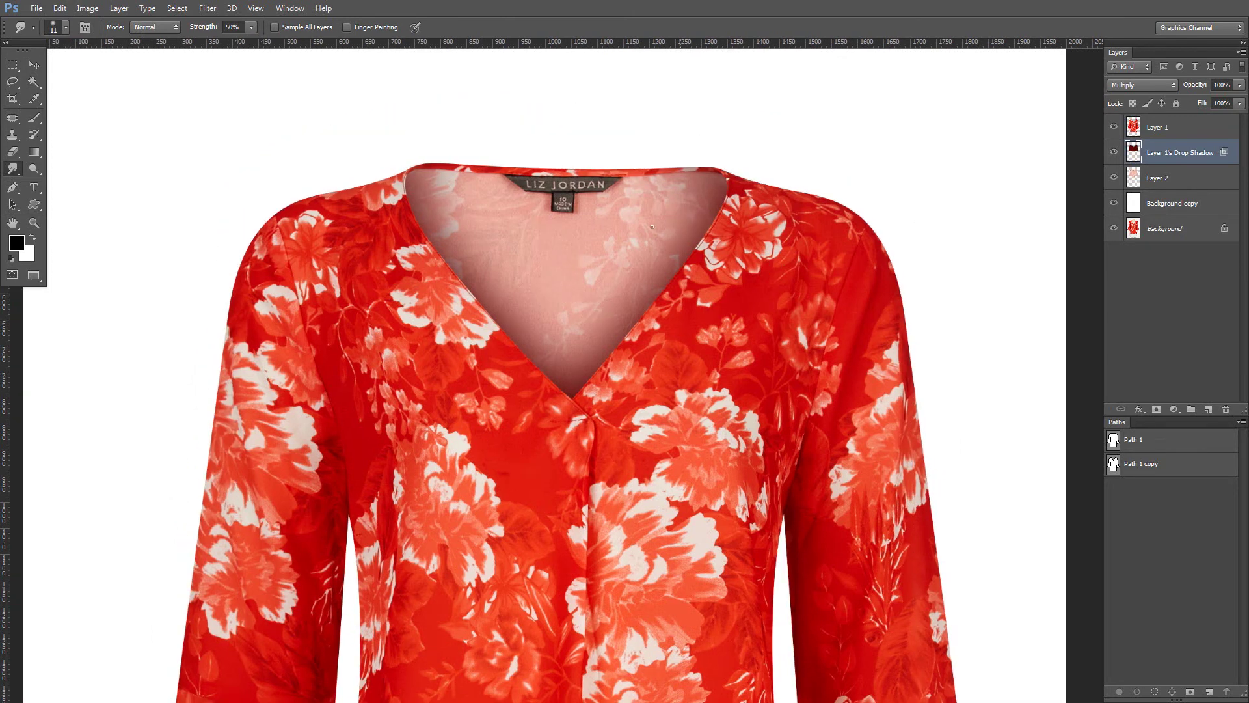
{"action": "key", "text": "m"}
{"action": "mouse_move", "coordinate": [354, 126]}
{"action": "left_mouse_down"}
{"action": "mouse_move", "coordinate": [814, 438]}
{"action": "mouse_move", "coordinate": [810, 460]}
{"action": "left_mouse_up"}
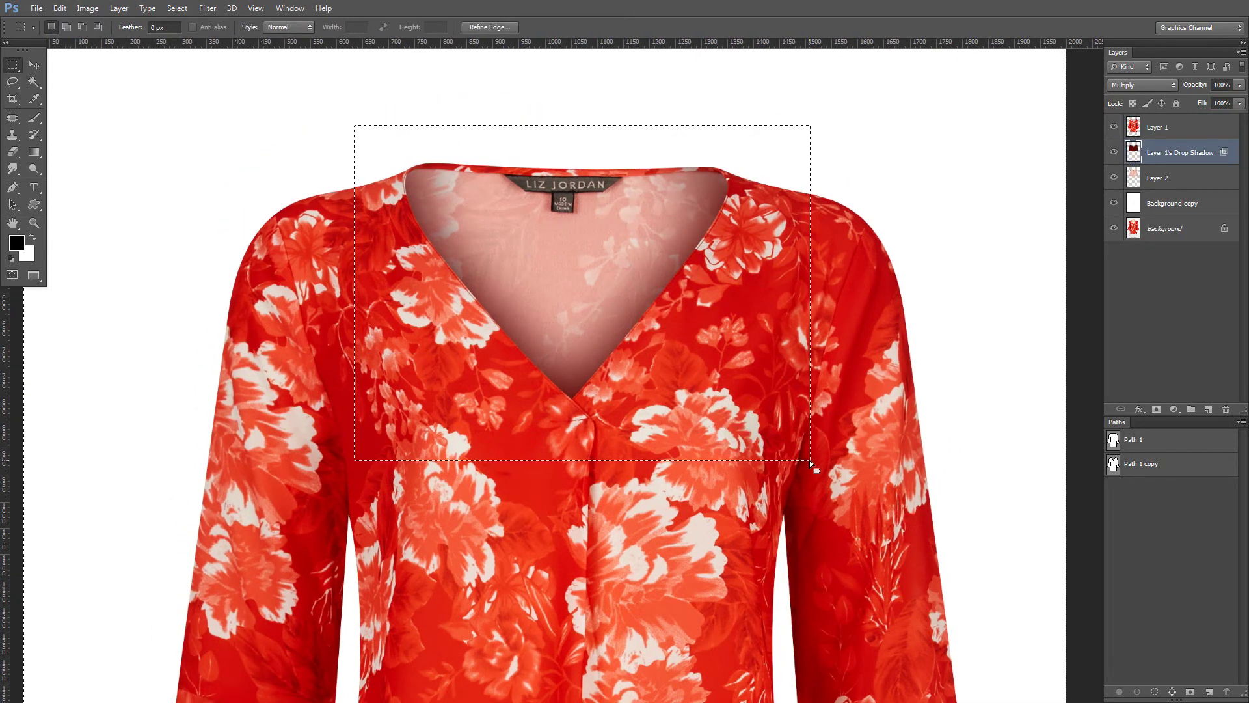
{"action": "key", "text": "ctrl+shift+i"}
{"action": "key", "text": "Delete"}
{"action": "left_click", "coordinate": [1199, 174]}
{"action": "key", "text": "Delete"}
{"action": "key", "text": "ctrl+d"}
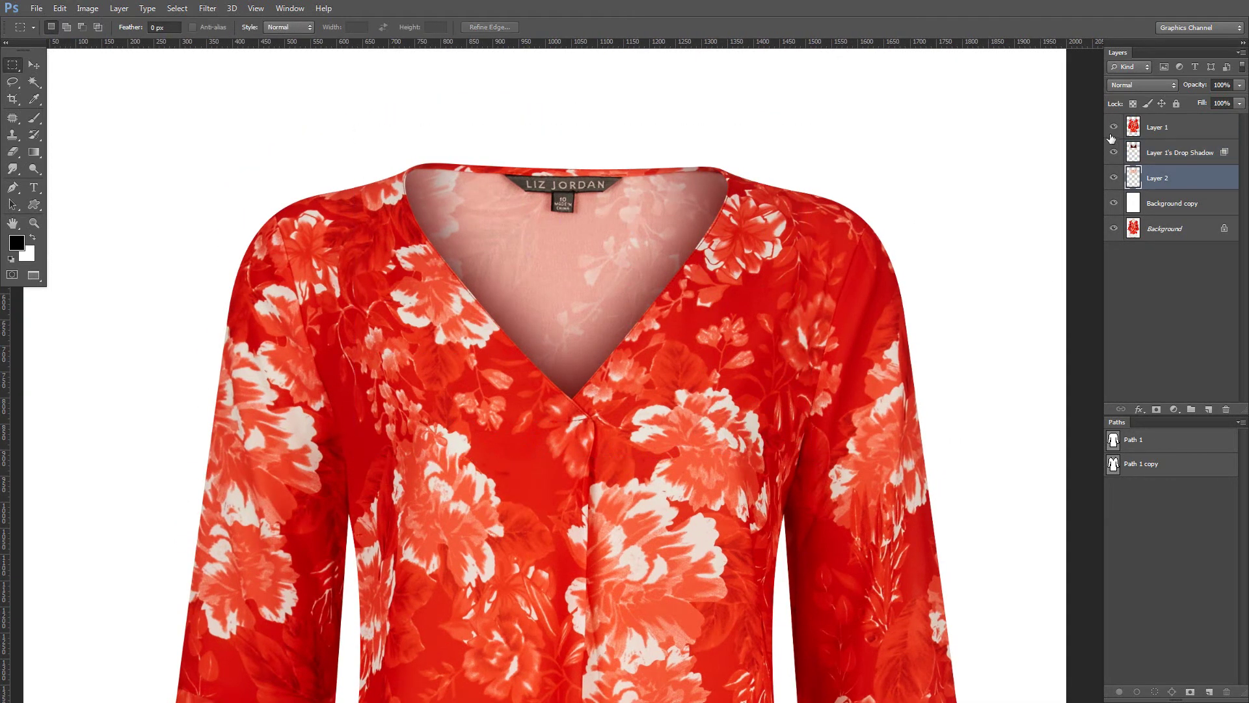
- Set the separated shadow layer's opacity to 66% and compare the neckline with the shadow hidden and shown
{"action": "left_click", "coordinate": [1163, 156]}
{"action": "left_click", "coordinate": [1191, 85]}
{"action": "type", "text": "50"}
{"action": "left_click", "coordinate": [1191, 85]}
{"action": "type", "text": "40"}
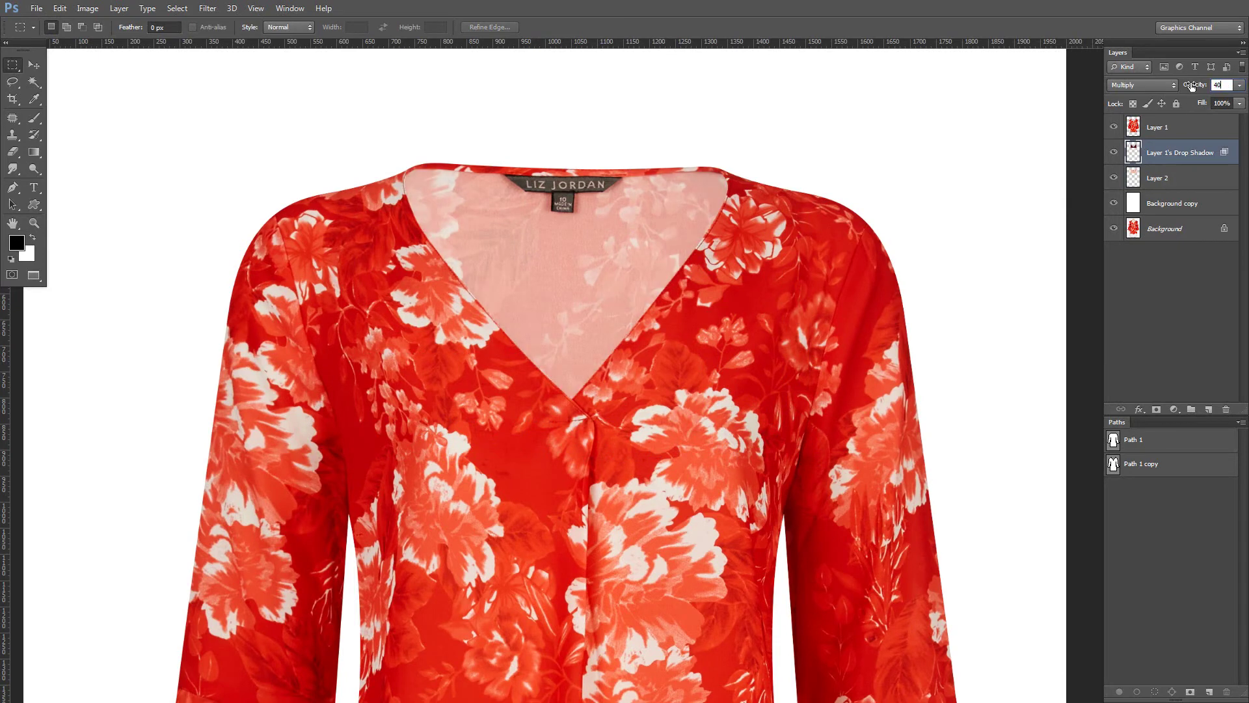
{"action": "left_click_drag", "start_coordinate": [1192, 86], "coordinate": [1204, 87]}
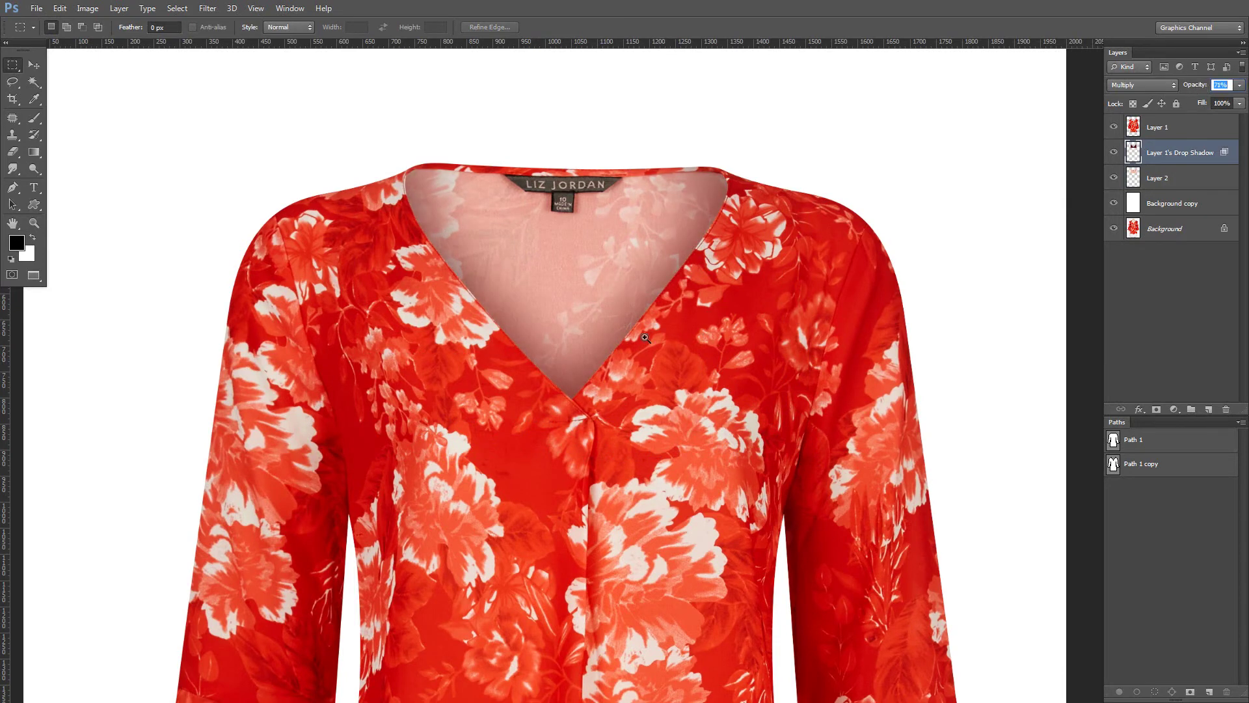
{"action": "key", "text": "ctrl+0"}
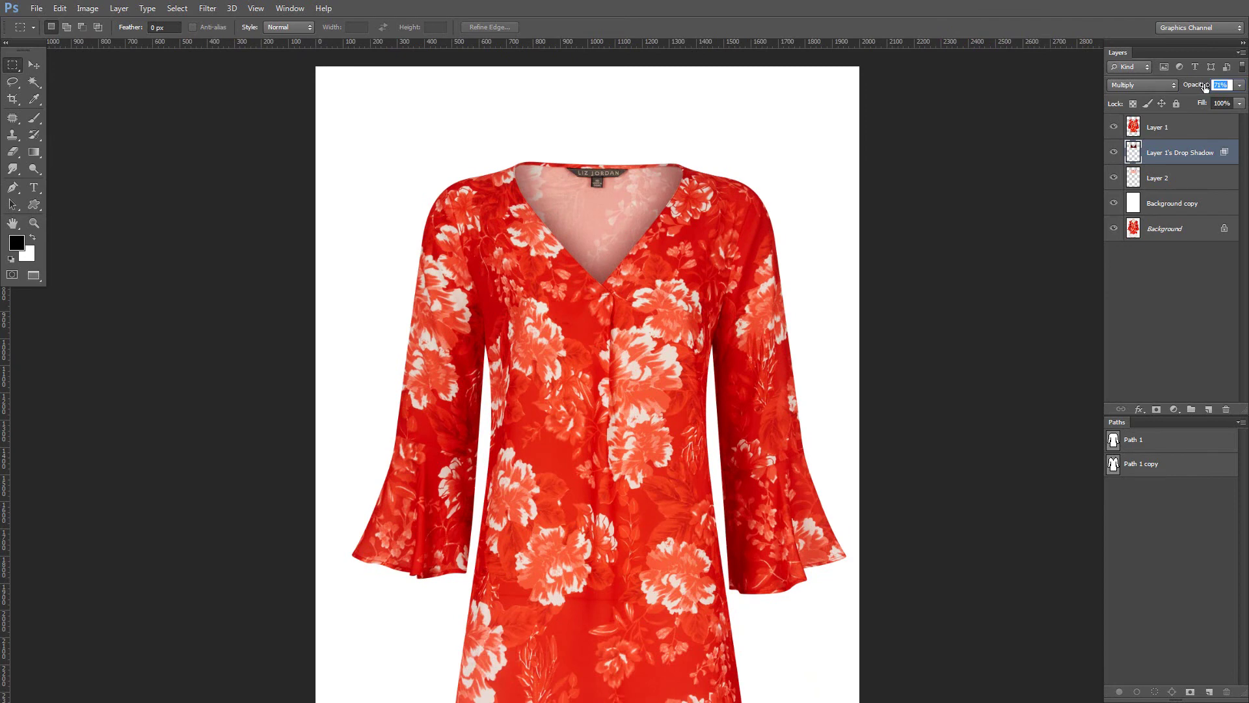
{"action": "type", "text": "50"}
{"action": "type", "text": "66"}
{"action": "left_click", "coordinate": [1114, 152]}
{"action": "left_click", "coordinate": [1114, 152]}
{"action": "left_click_drag", "start_coordinate": [640, 234], "coordinate": [591, 351]}
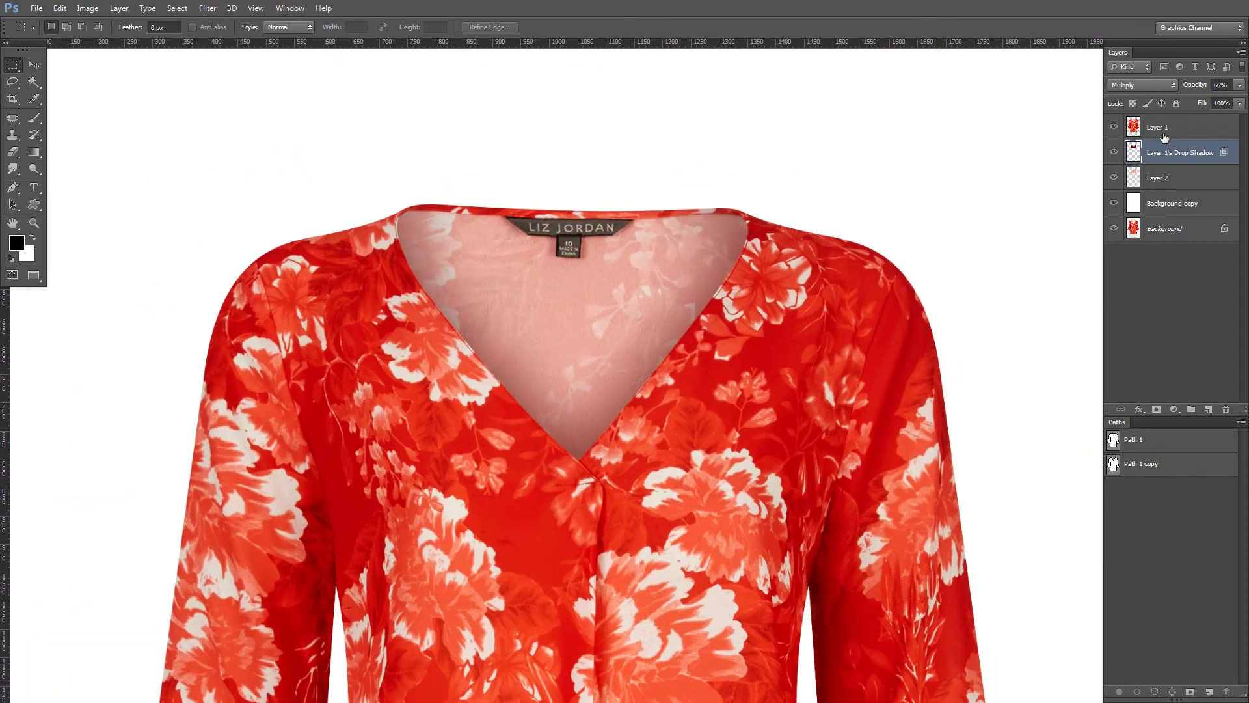
- Group the layers from Layer 1 down to Background copy and hide the group to compare with the original photo
{"action": "left_click", "coordinate": [1165, 135]}
{"action": "left_click", "coordinate": [1187, 198], "text": "shift"}
{"action": "key", "text": "ctrl+g"}
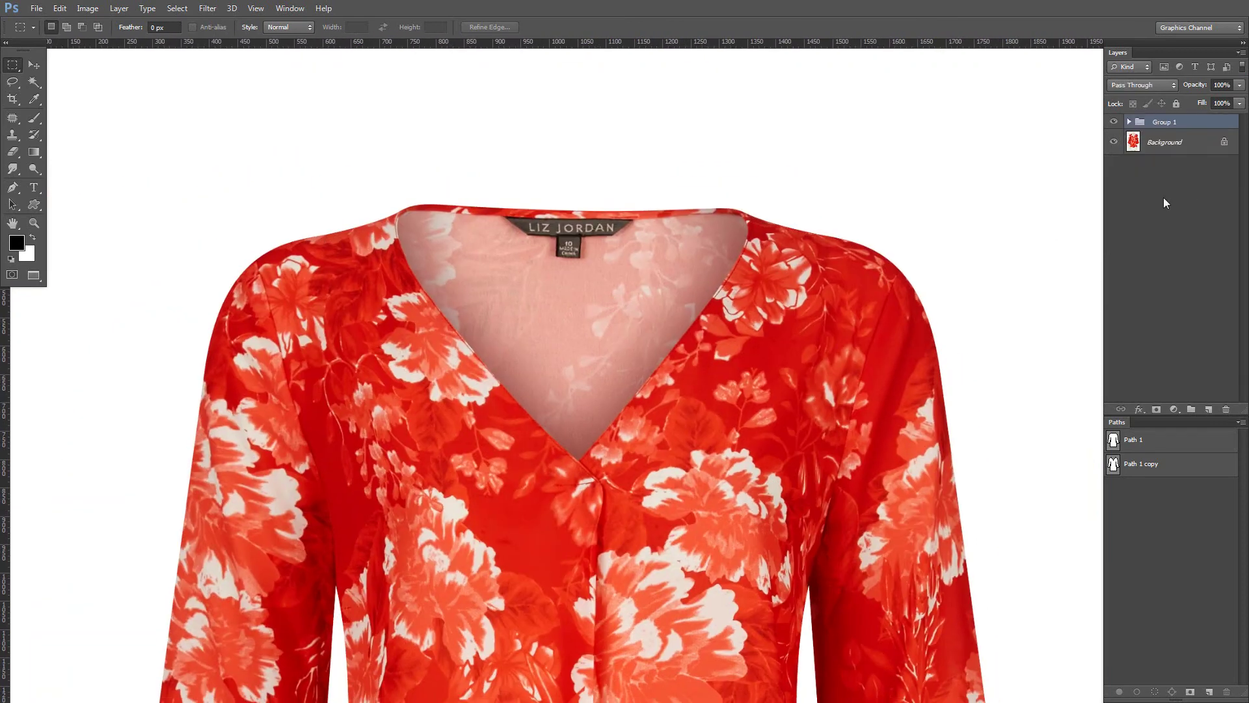
{"action": "left_click_drag", "start_coordinate": [701, 322], "coordinate": [588, 332]}
{"action": "left_click", "coordinate": [1114, 122]}
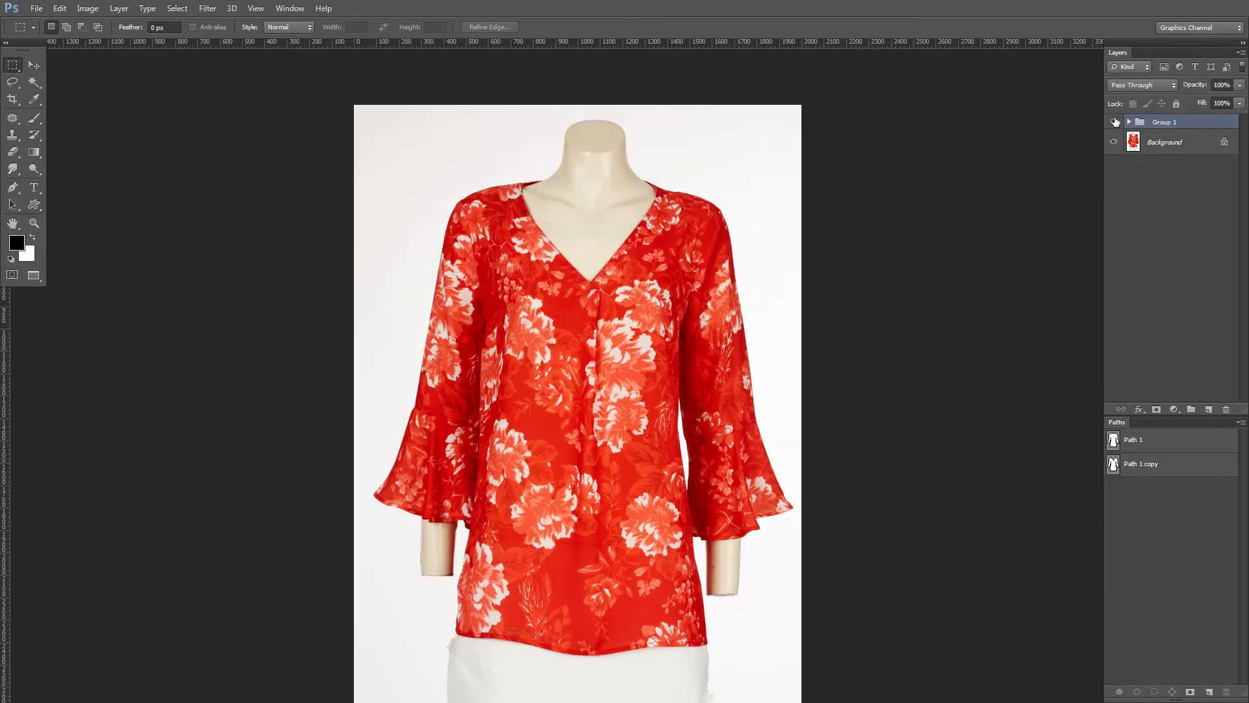
- Compare the finished blouse with the original photo by toggling Group 1's visibility, examine the neckline up close, and leave the group shown
{"action": "left_click", "coordinate": [1114, 122]}
{"action": "left_click", "coordinate": [1114, 122]}
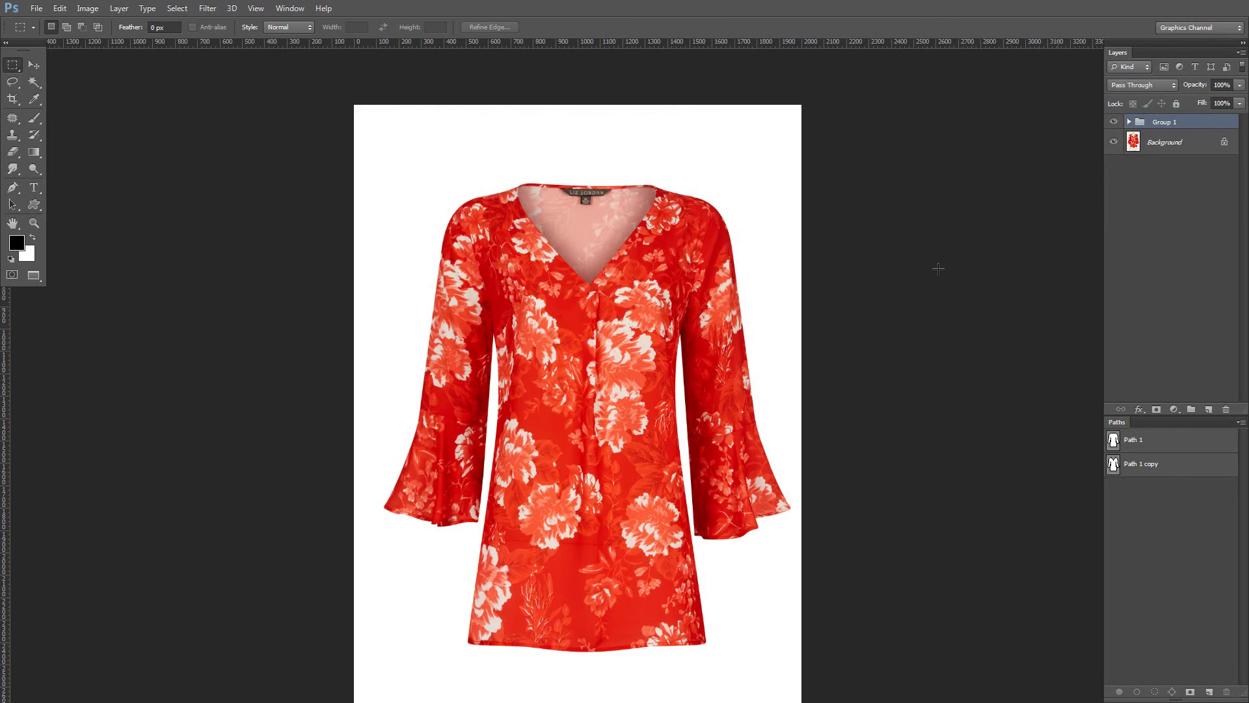
{"action": "left_click_drag", "start_coordinate": [665, 403], "coordinate": [588, 404]}
{"action": "left_click_drag", "start_coordinate": [690, 257], "coordinate": [826, 273]}
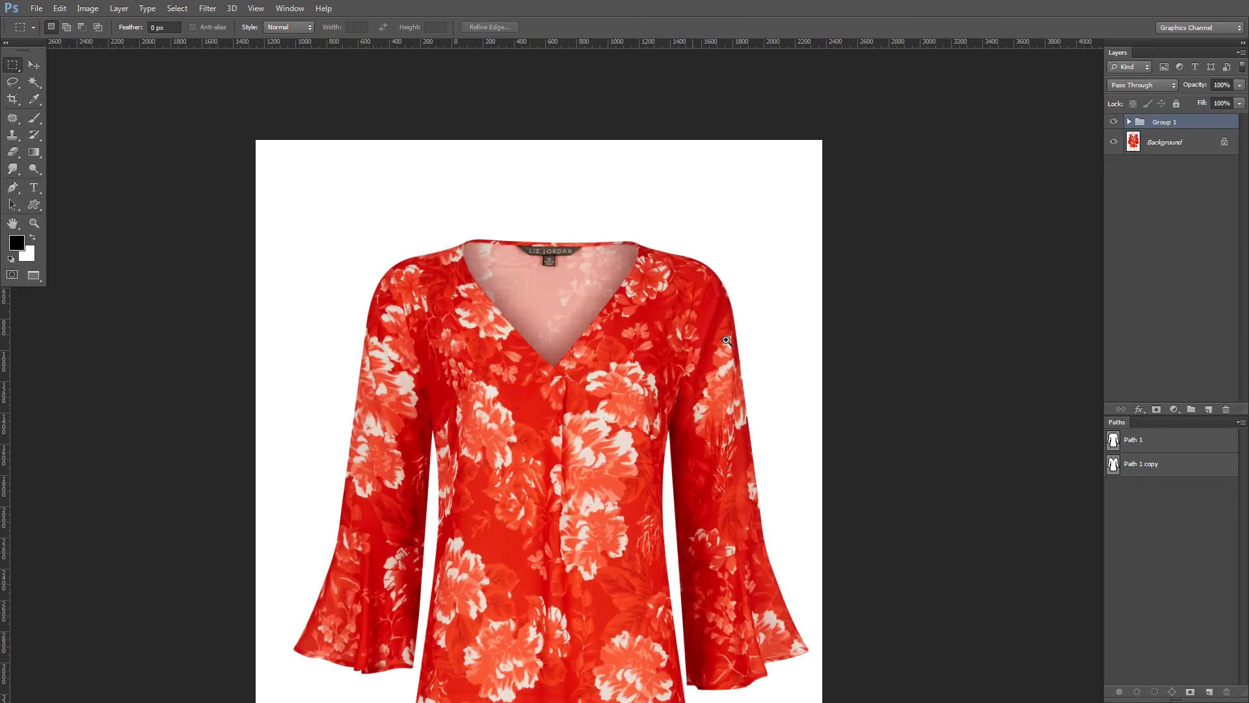
{"action": "left_click_drag", "start_coordinate": [725, 340], "coordinate": [657, 332]}
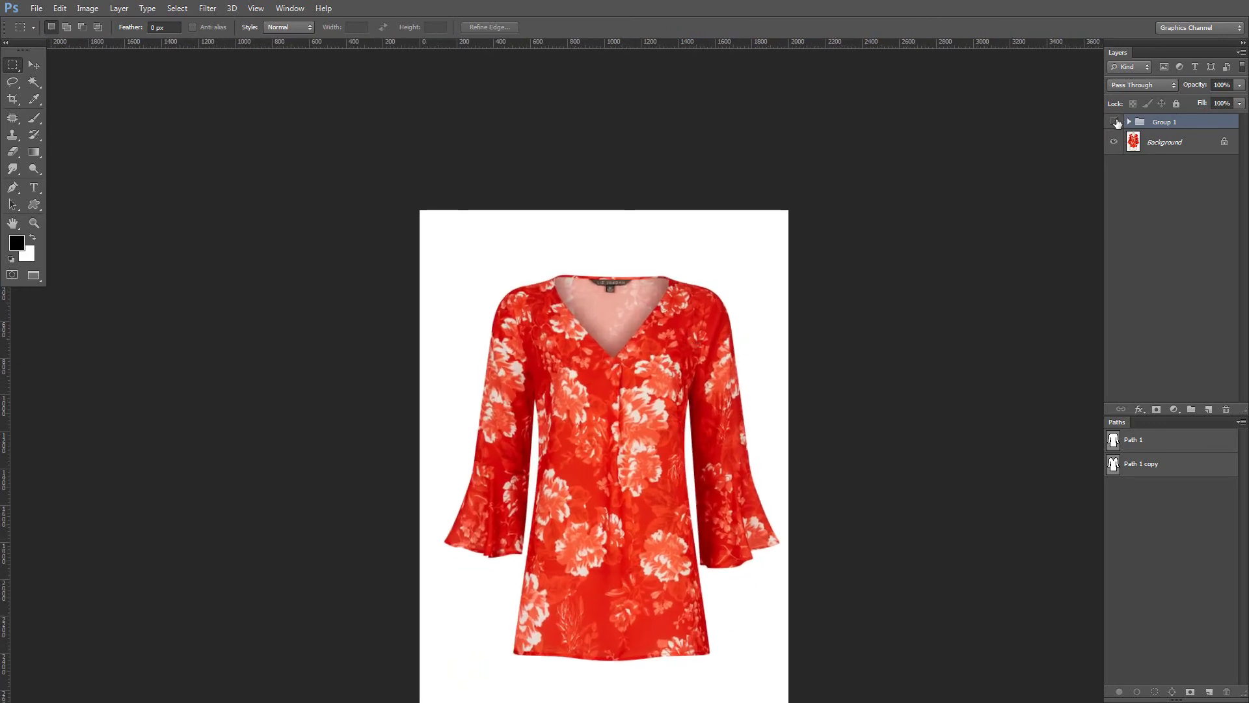
{"action": "left_click", "coordinate": [1115, 123]}
{"action": "left_click", "coordinate": [1115, 122]}
{"action": "left_click_drag", "start_coordinate": [588, 303], "coordinate": [714, 316]}
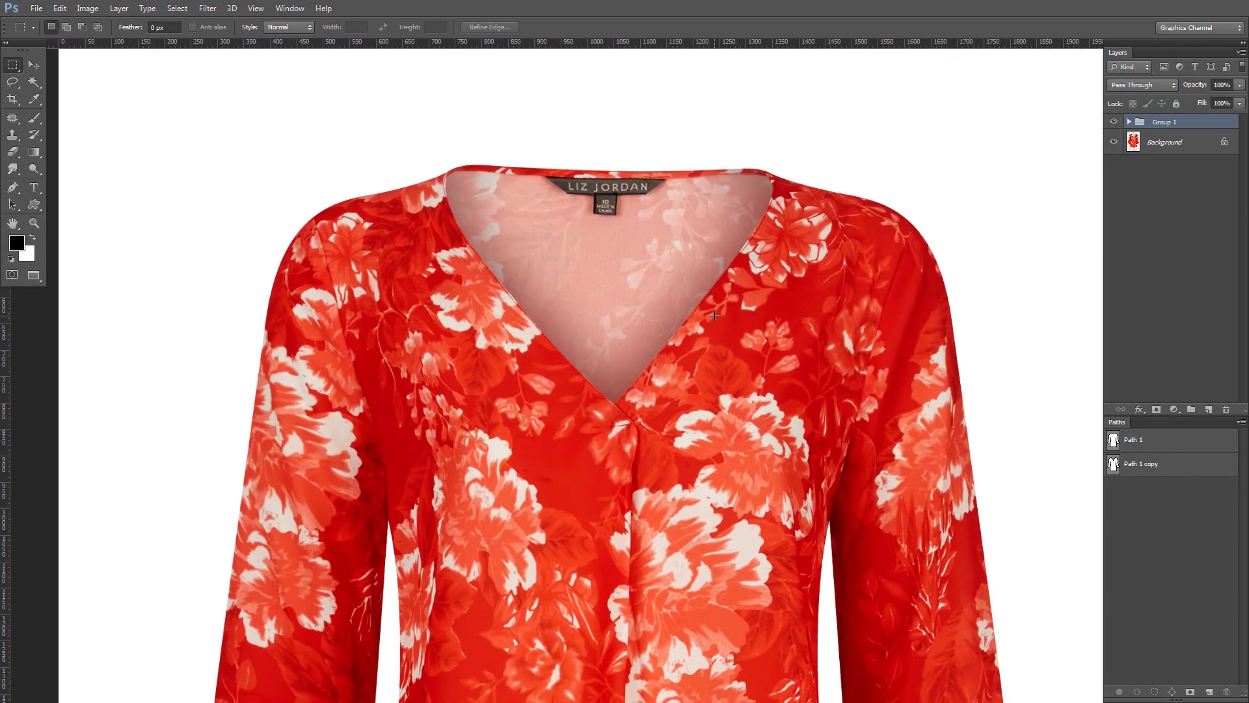
- Start saving a copy of the document and create a new folder named Done as its destination
{"action": "key", "text": "ctrl+shift+s"}
{"action": "key", "text": "ctrl+shift+n"}
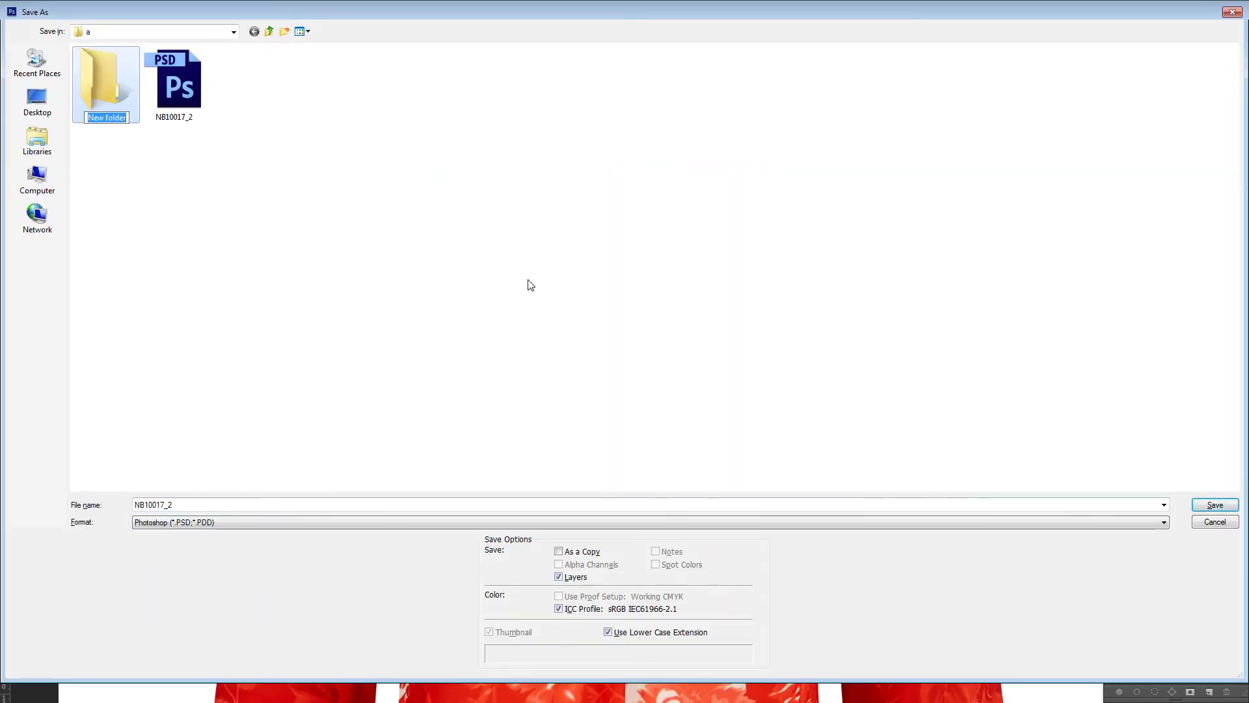
{"action": "type", "text": "Done"}
{"action": "key", "text": "Return"}
{"action": "key", "text": "Return"}
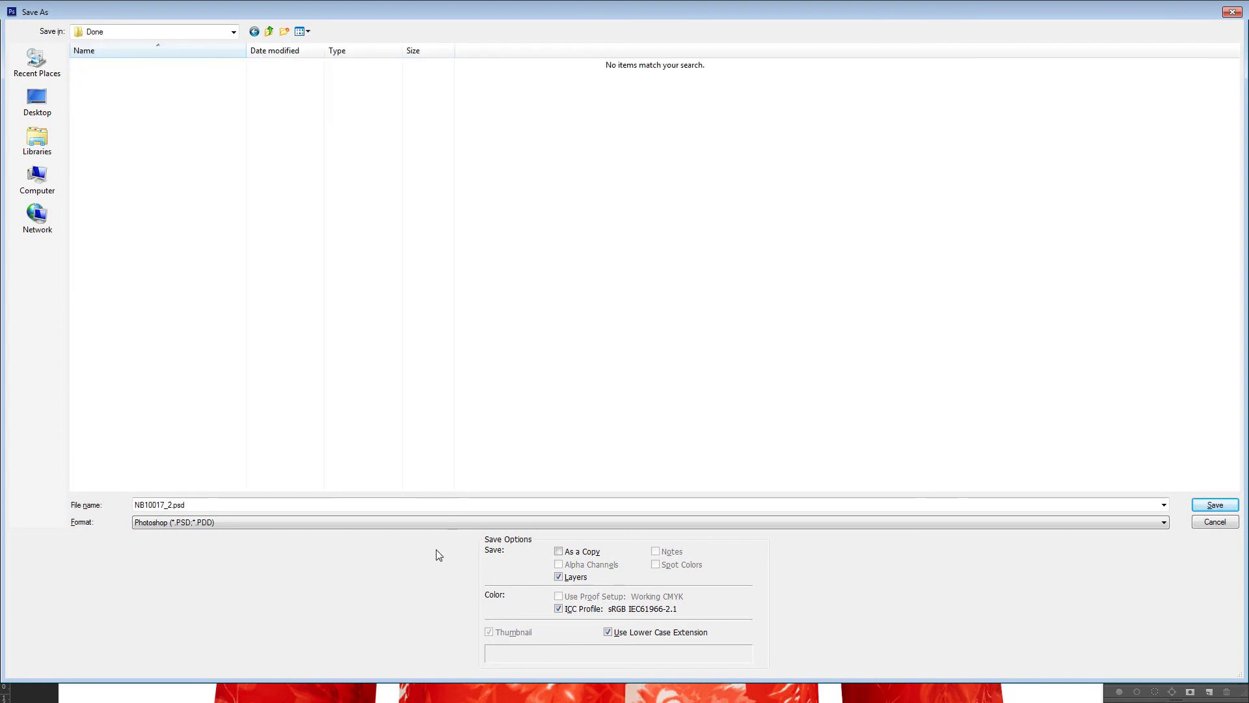
- Save the image in the Done folder as a JPEG at maximum quality 12, and close the document
{"action": "left_click", "coordinate": [419, 525]}
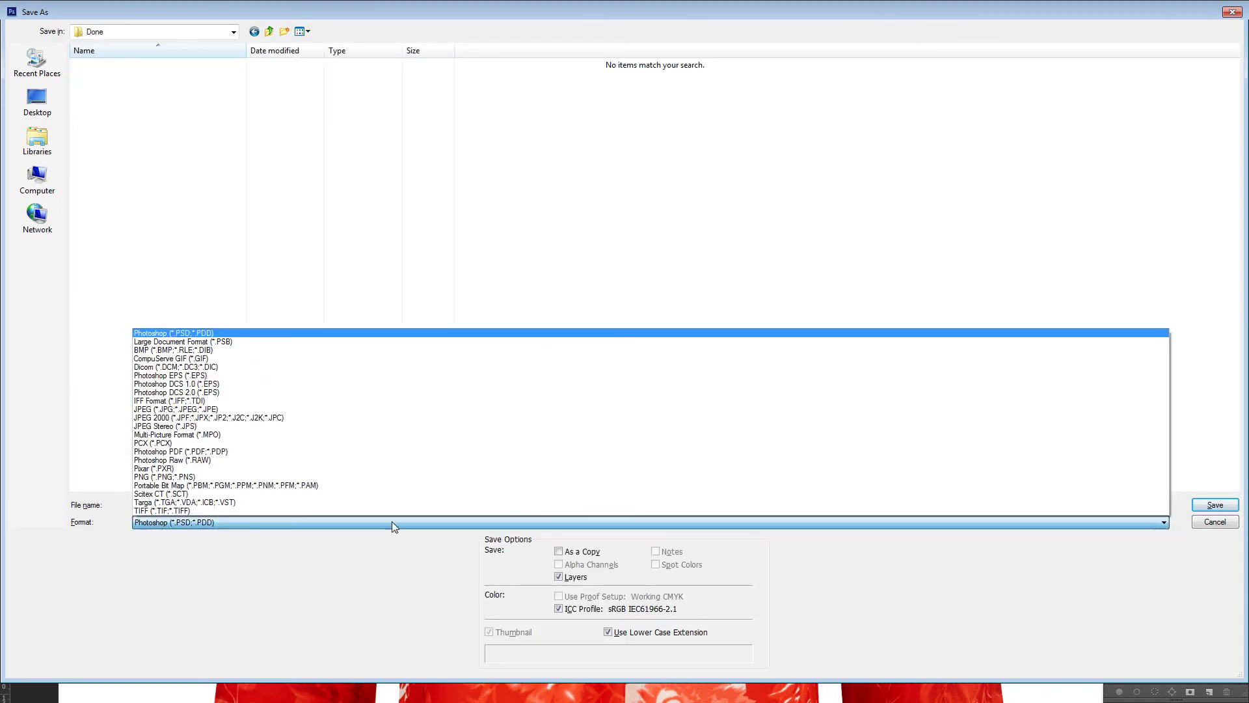
{"action": "left_click", "coordinate": [224, 409]}
{"action": "key", "text": "Return"}
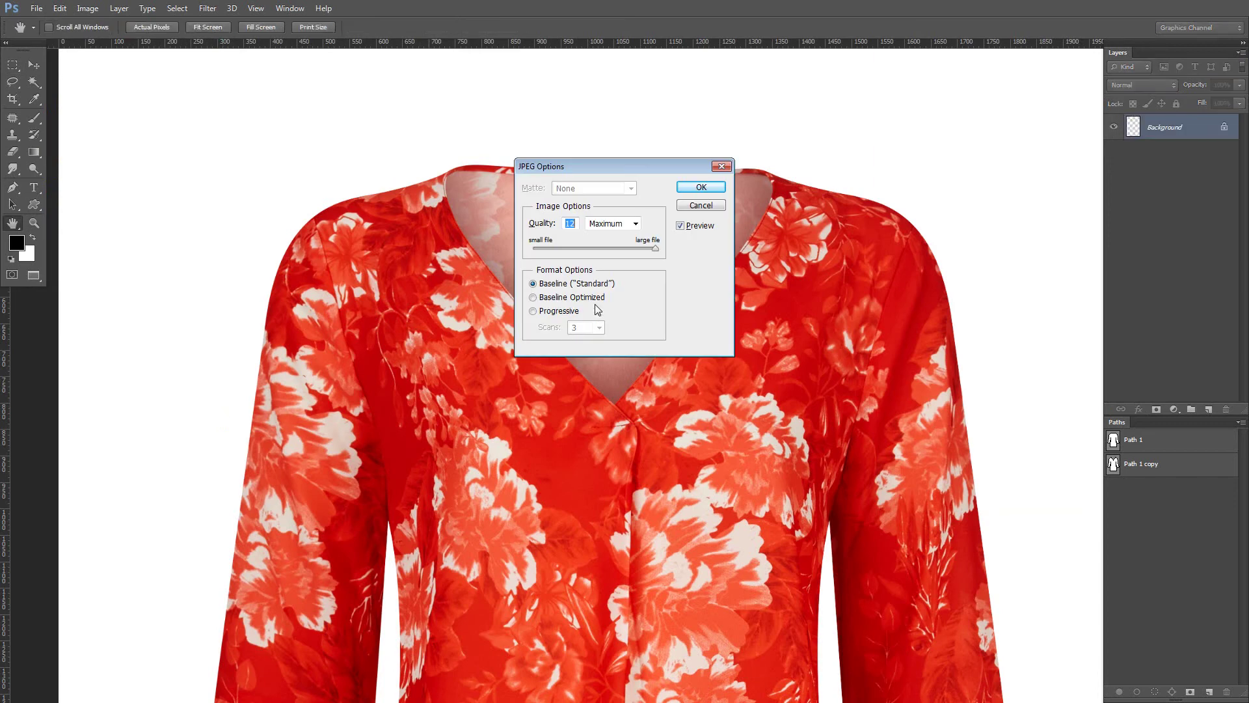
{"action": "key", "text": "Return"}
{"action": "key", "text": "ctrl+z"}
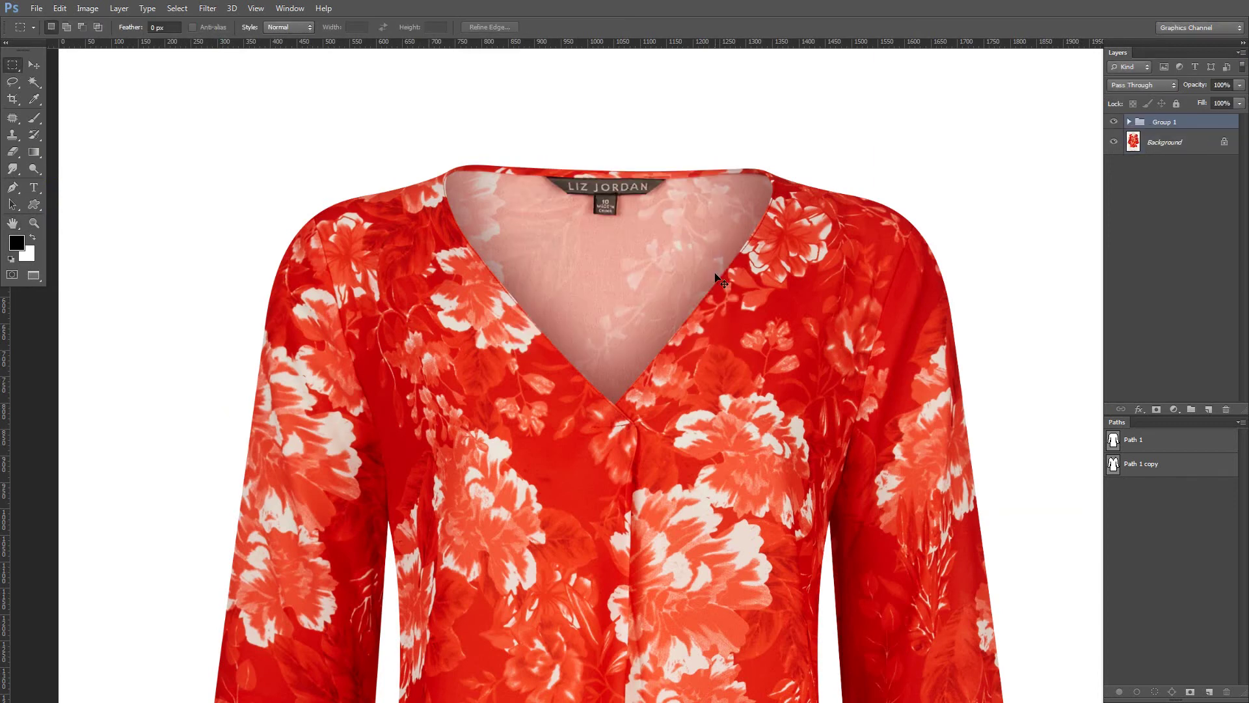
{"action": "key", "text": "ctrl+w"}
{"action": "key", "text": "ctrl+w"}
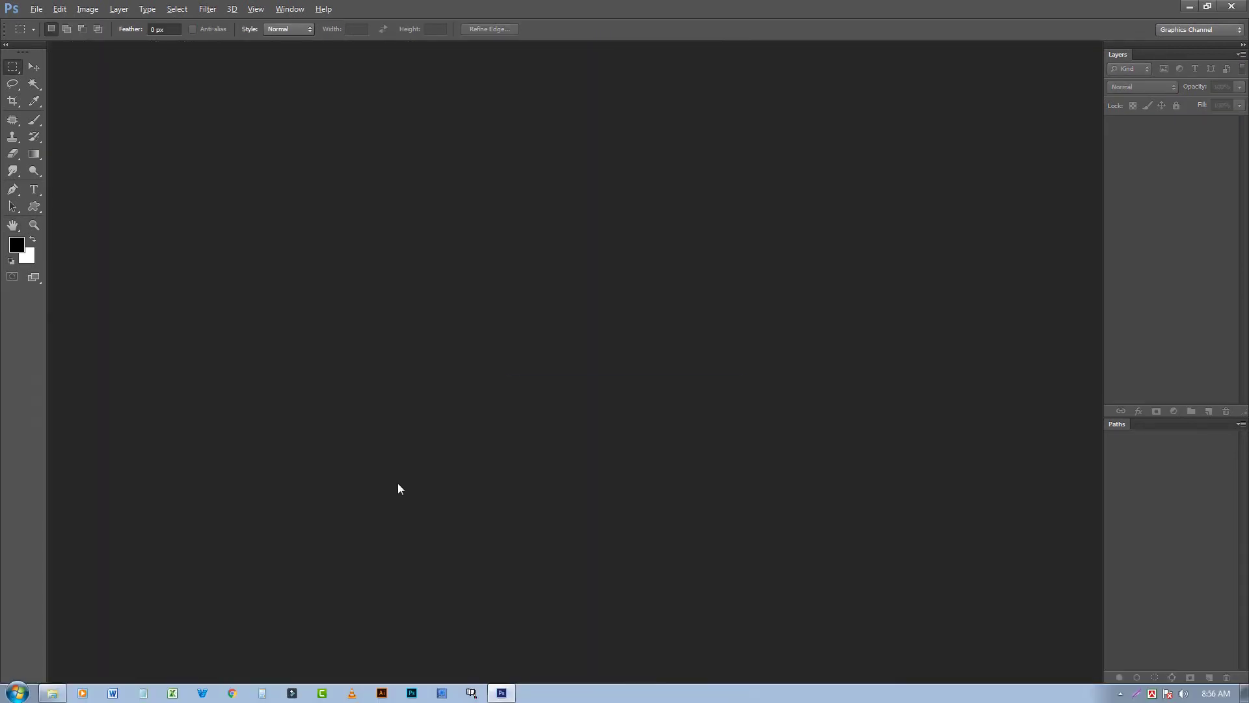
- Switch to File Explorer, open the exported NB10017_2 JPEG from the Done folder, and examine its neckline and overall shape before closing the viewer
{"action": "key", "text": "alt+Tab"}
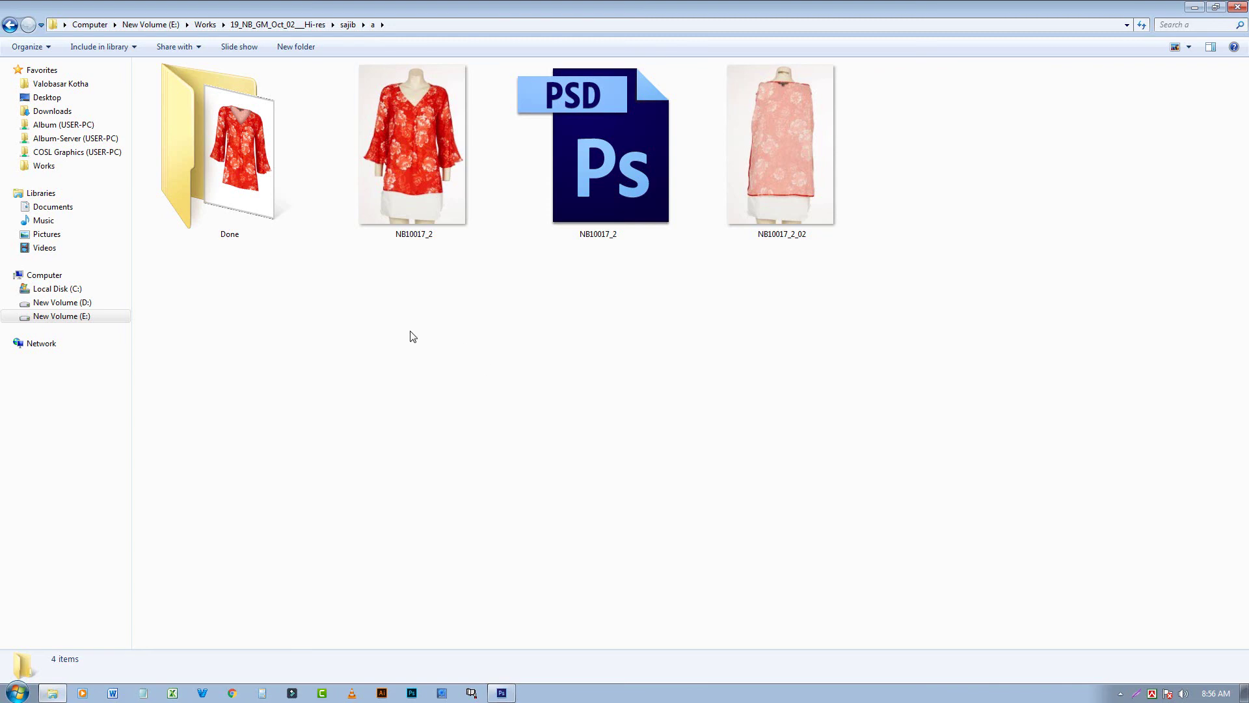
{"action": "double_click", "coordinate": [253, 158]}
{"action": "double_click", "coordinate": [190, 104]}
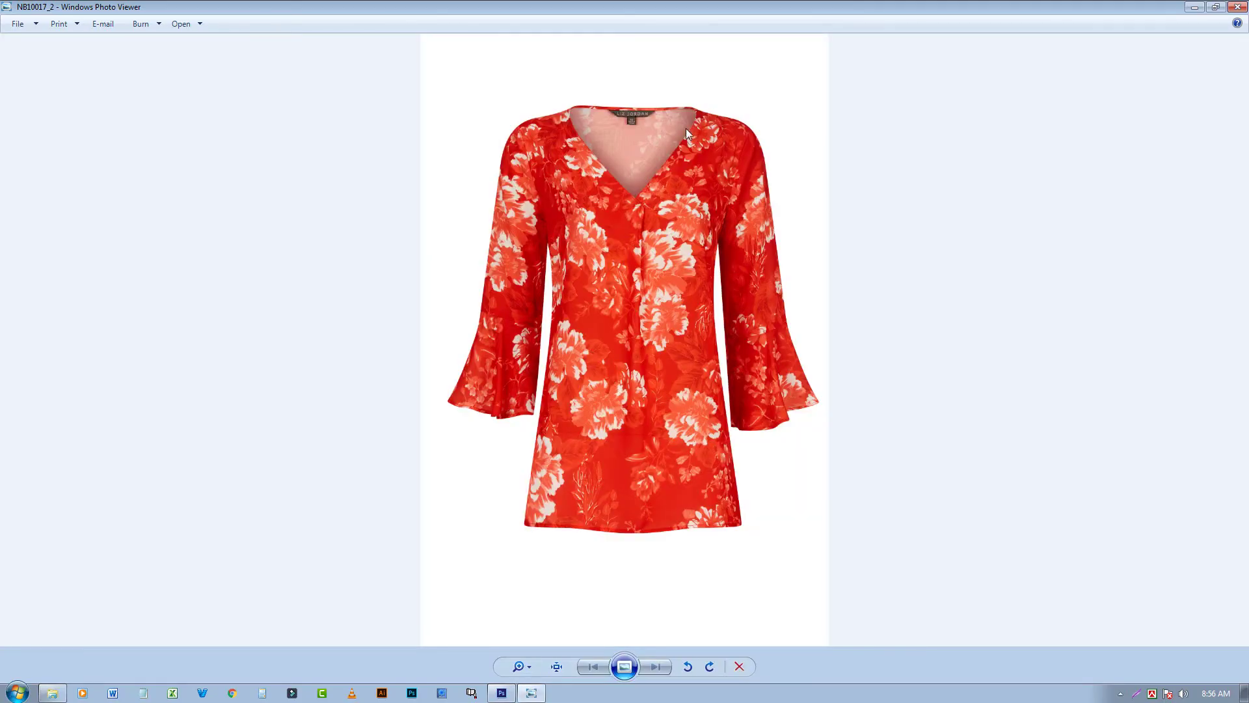
{"action": "scroll", "coordinate": [708, 121], "scroll_direction": "up", "scroll_amount": 3}
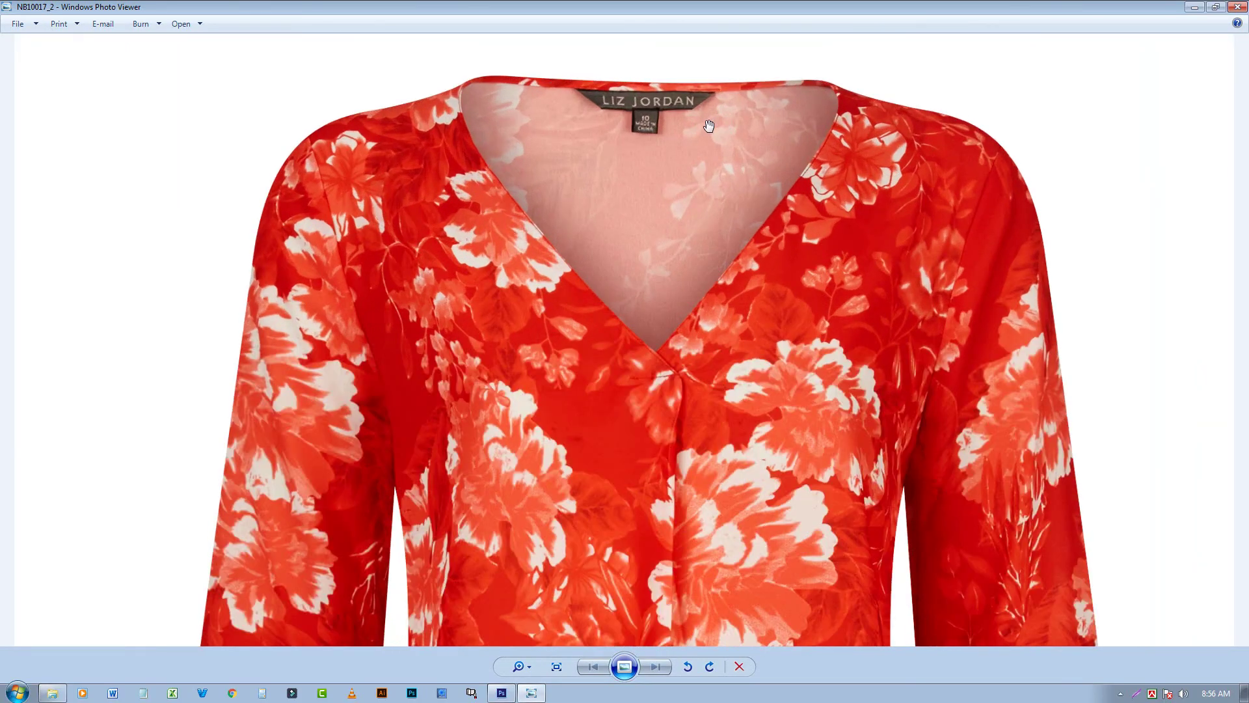
{"action": "scroll", "coordinate": [648, 463], "scroll_direction": "down", "scroll_amount": 3}
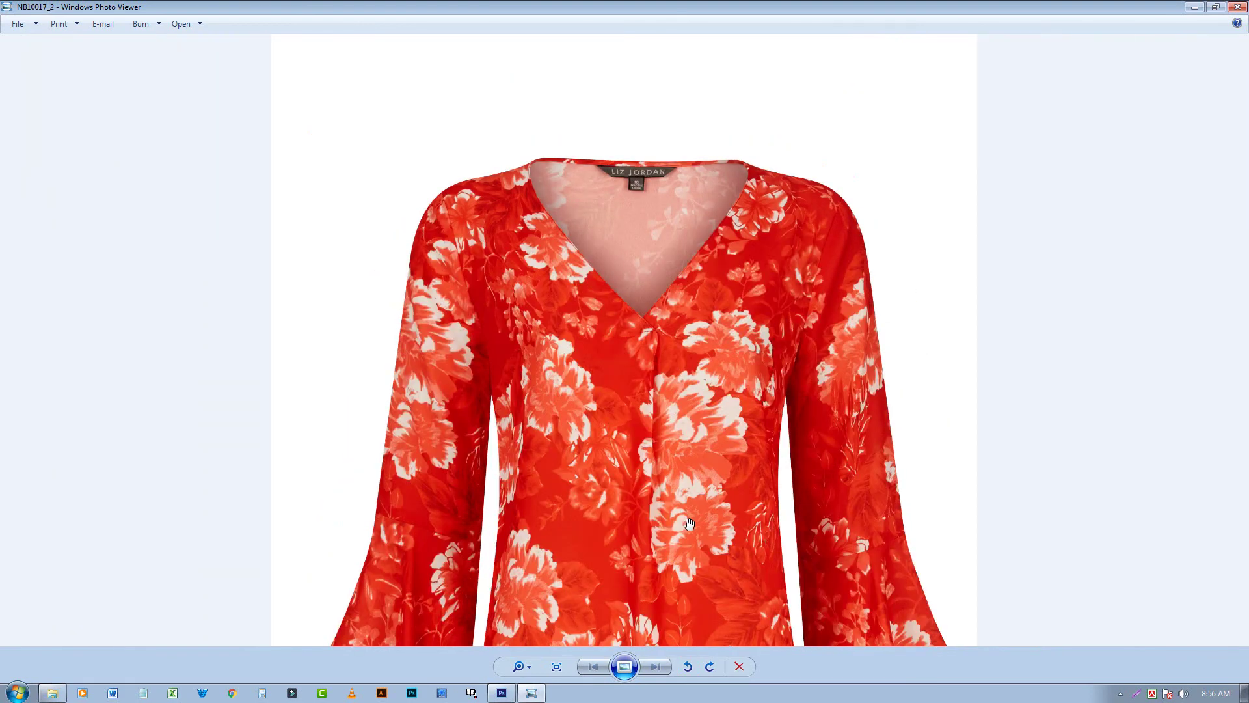
{"action": "left_click_drag", "start_coordinate": [647, 463], "coordinate": [672, 297]}
{"action": "scroll", "coordinate": [671, 297], "scroll_direction": "down", "scroll_amount": 3}
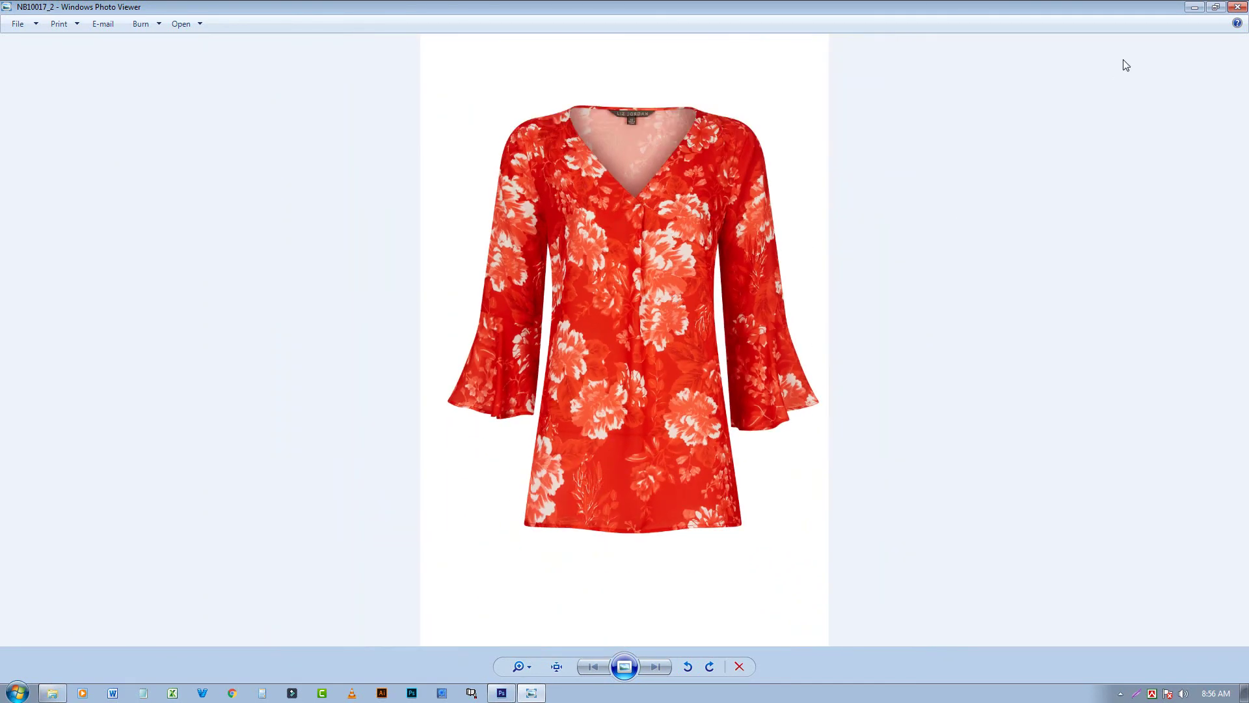
{"action": "left_click", "coordinate": [1239, 7]}
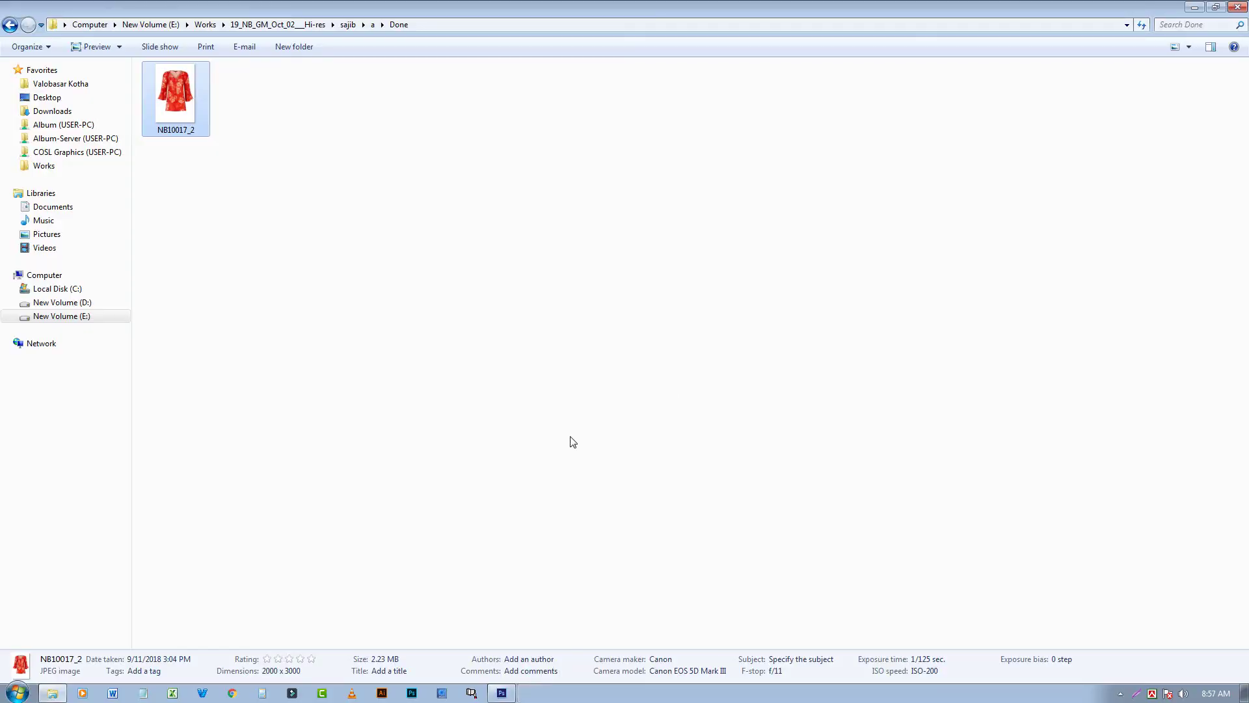